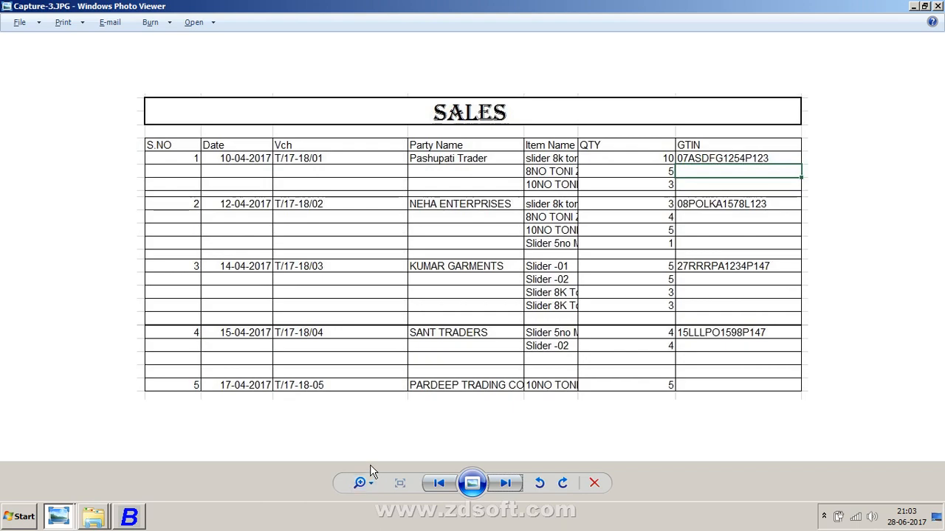
Step: Switch to Busy and open a new sales voucher in the Main series
right_click(368, 526)
click(404, 476)
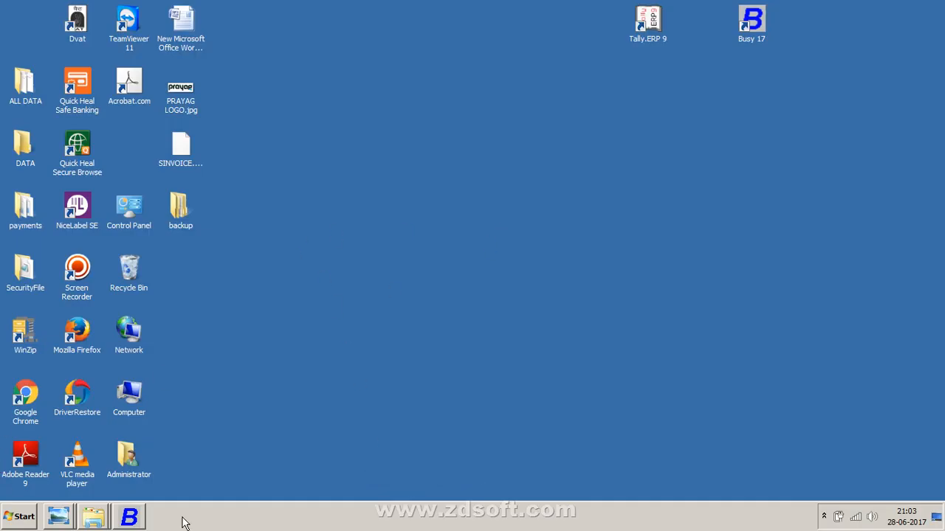
click(130, 514)
key(Return)
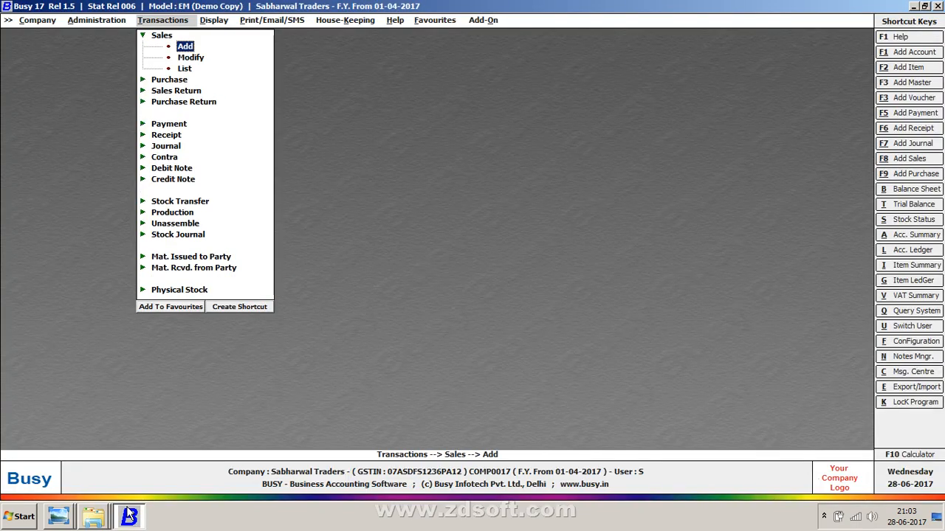
key(Return)
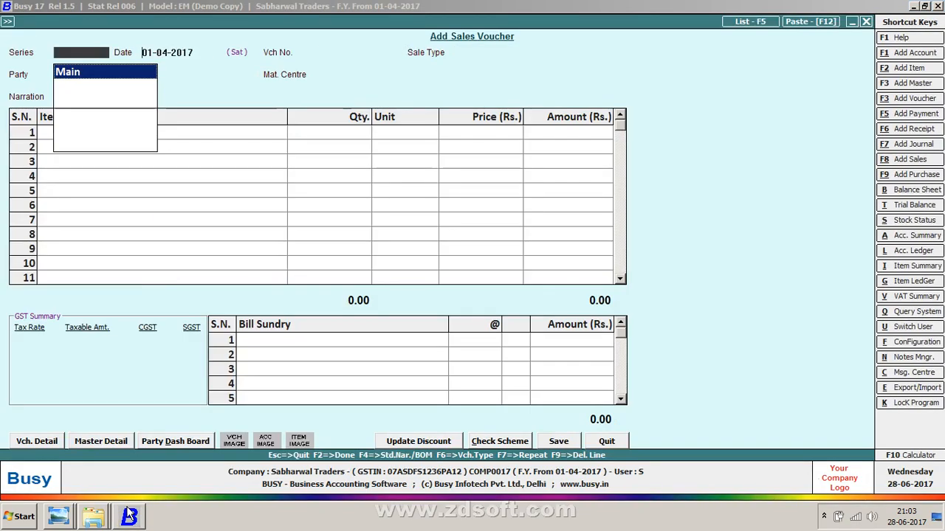
key(Return)
Step: Compare the voucher number format in the sales sheet image with the new sales voucher
click(129, 514)
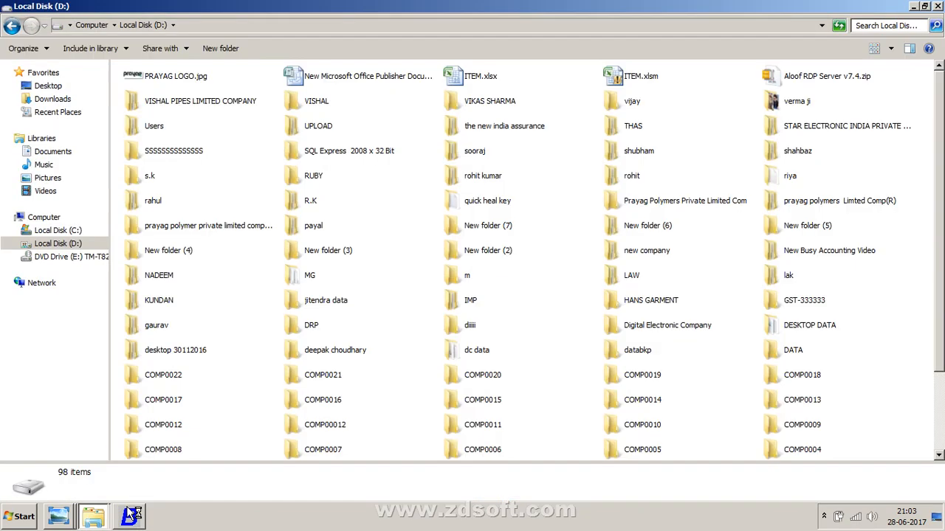
click(129, 515)
key(alt+Tab)
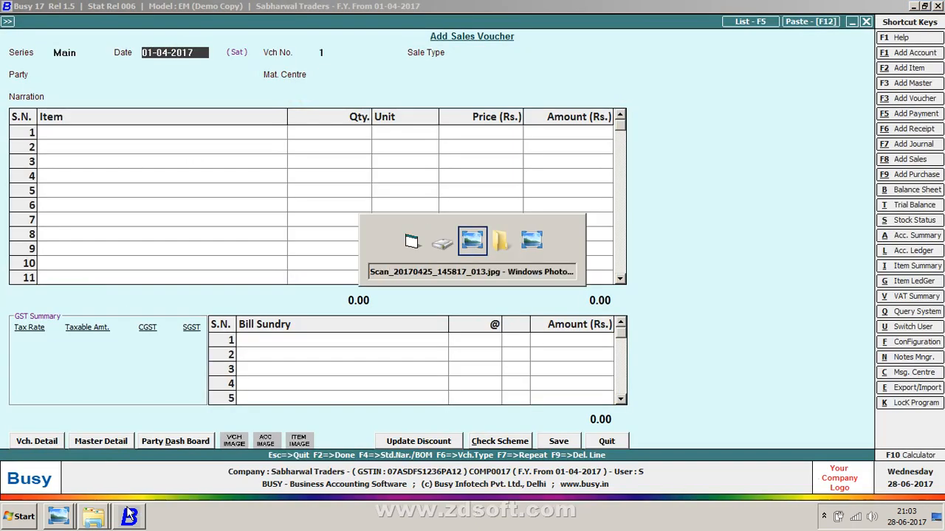
key(alt+Tab)
key(alt+Tab)
key(Tab)
key(Tab)
key(Tab)
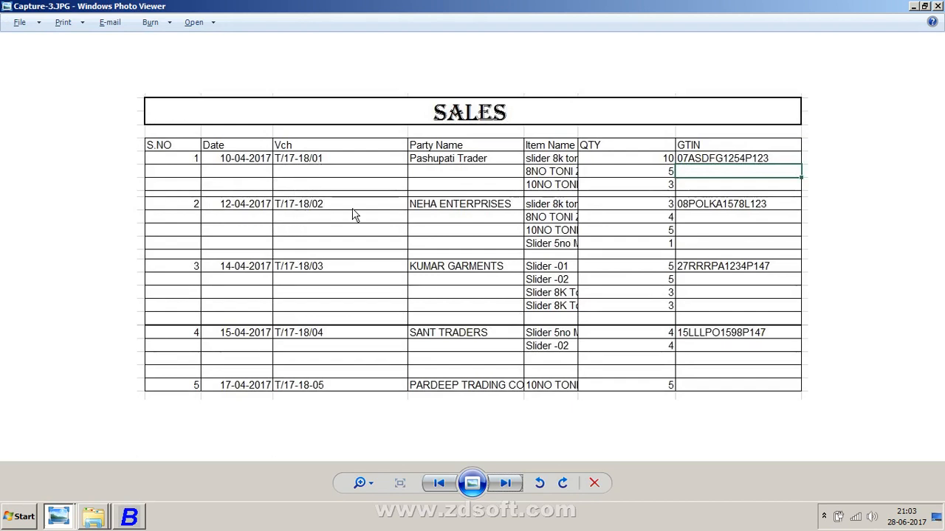
key(alt+Tab)
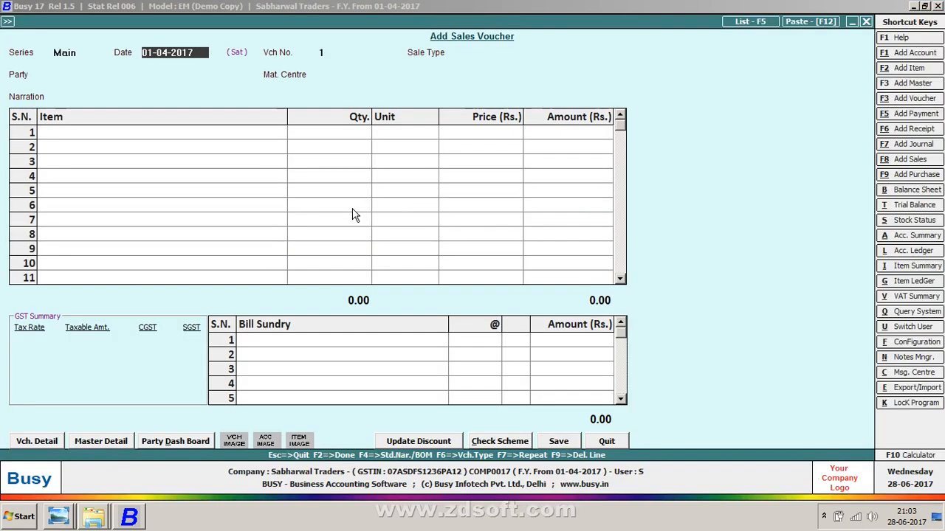
Step: Close the sales voucher and open the Configuration menu under Administration
key(Escape)
key(Return)
key(Left)
key(Down)
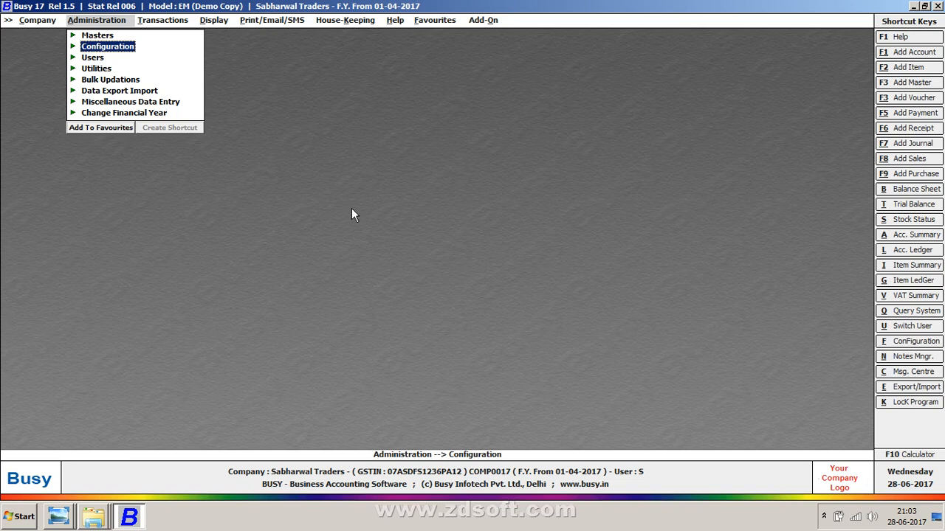
key(Return)
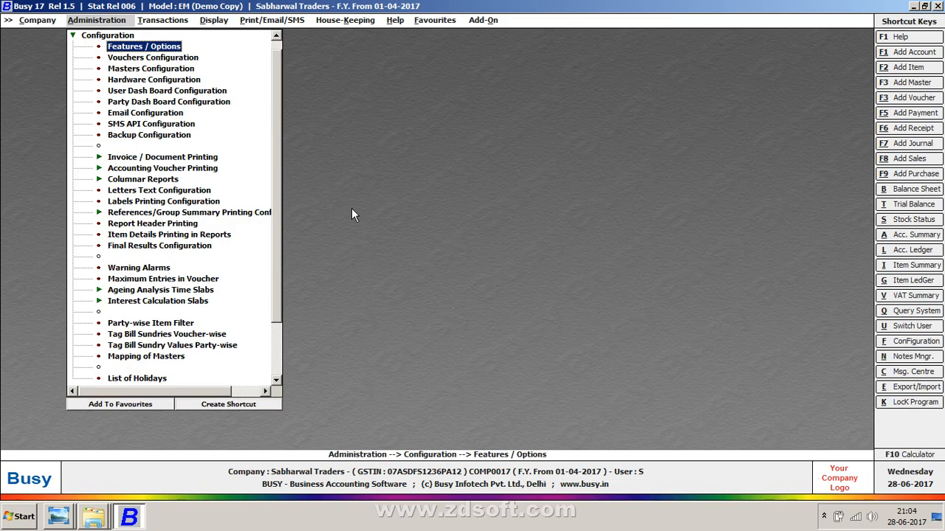
key(Return)
key(Down)
key(Down)
key(Down)
key(Down)
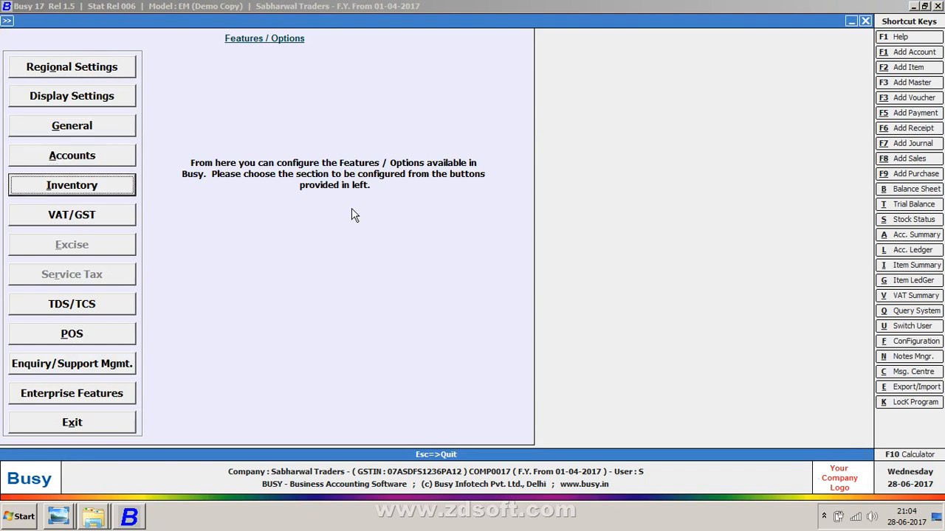
key(Return)
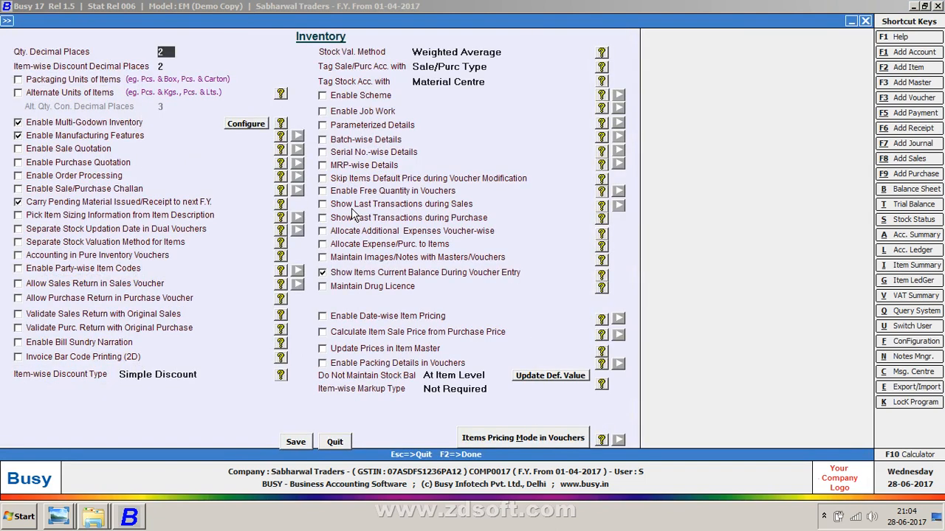
key(Escape)
Step: Open voucher numbering for the Sales Main series, keeping Automatic numbering, Yearly renumbering and no embedded year
key(Down)
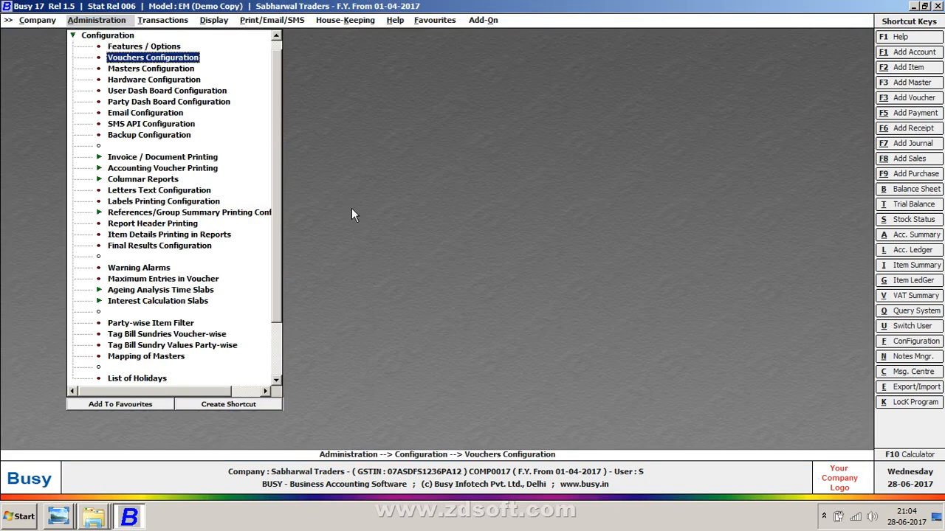
key(Return)
key(Right)
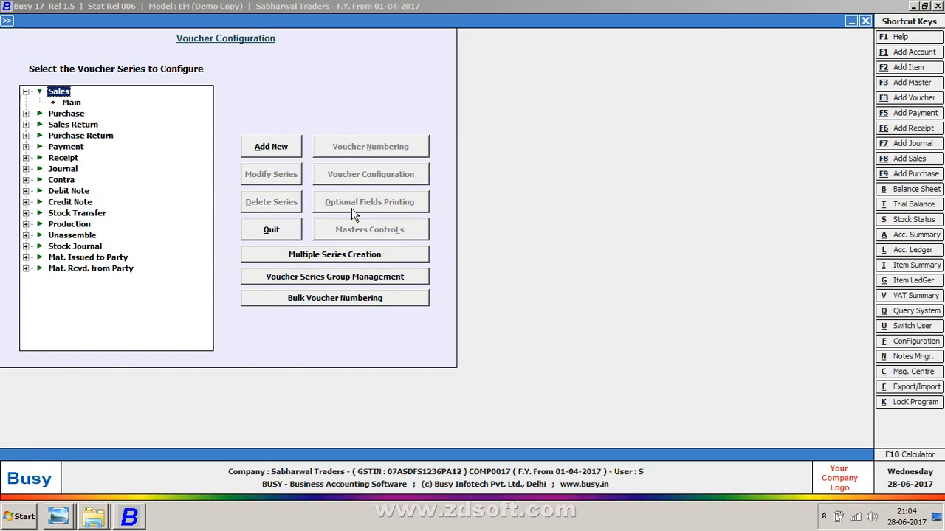
key(Down)
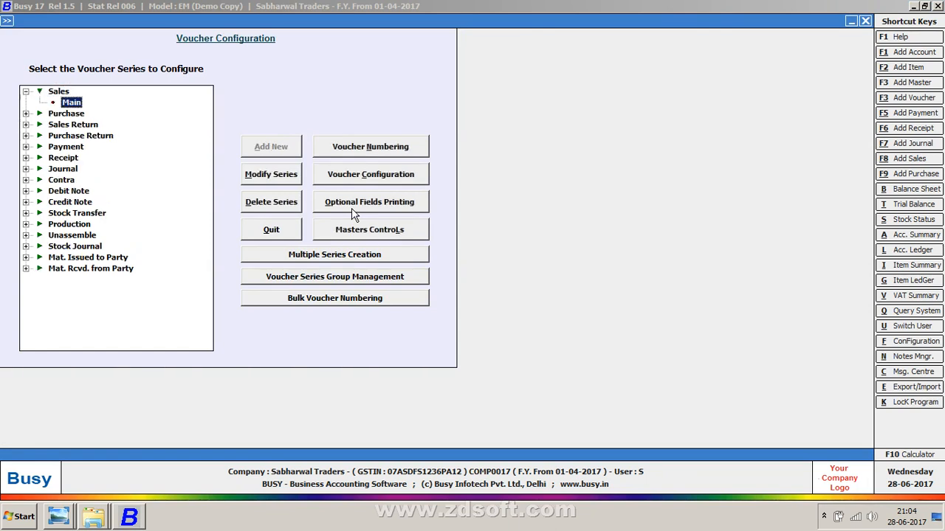
click(372, 149)
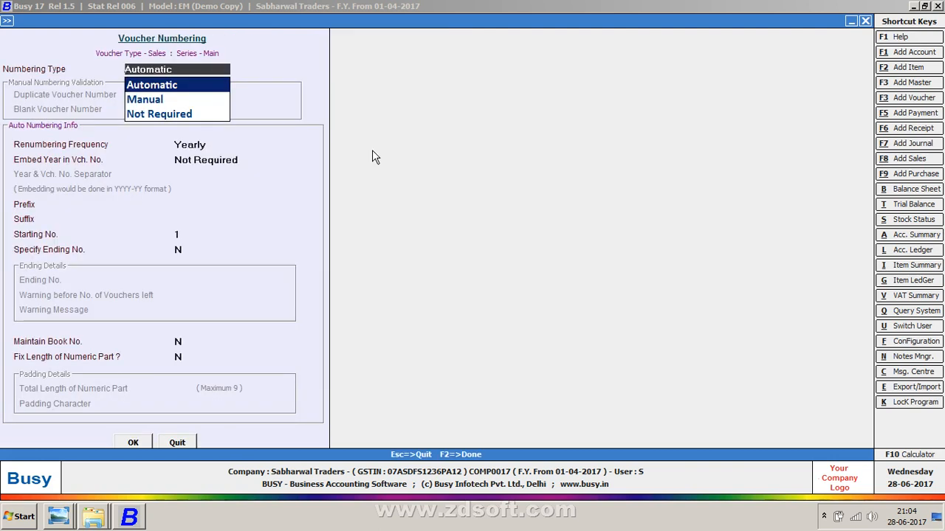
key(Return)
key(Return)
key(Return)
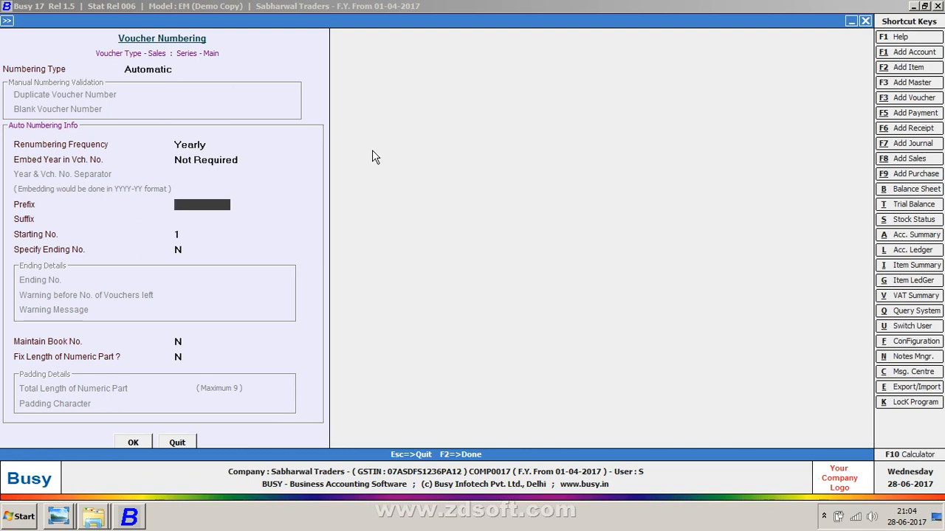
Step: Set the numbering prefix to T/17-18/, checking the format against the sales sheet image
text(17-1)
key(BackSpace)
key(BackSpace)
key(BackSpace)
key(BackSpace)
key(alt+Tab)
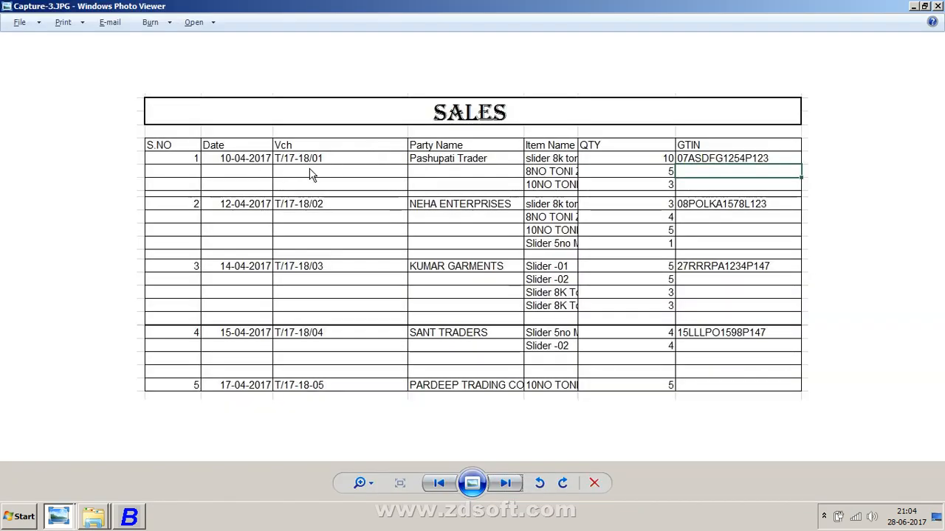
key(alt+Tab)
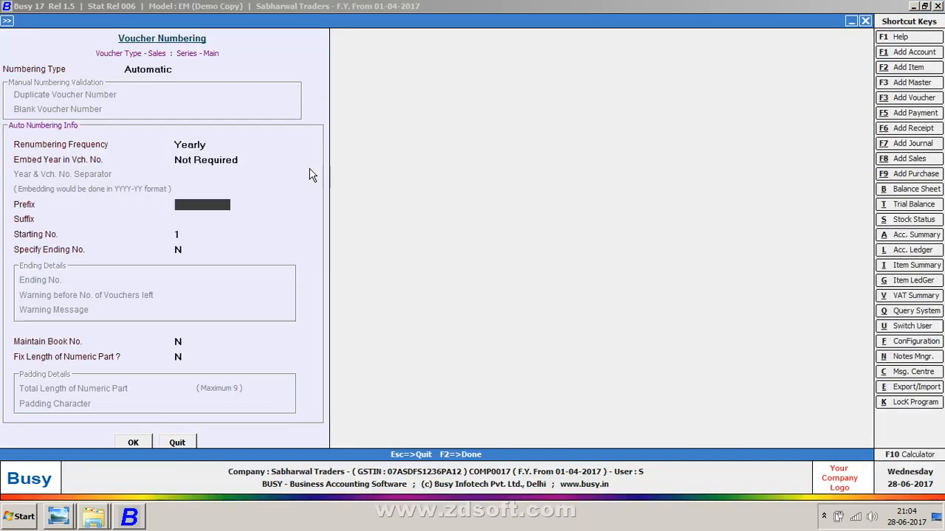
text(t/17-1)
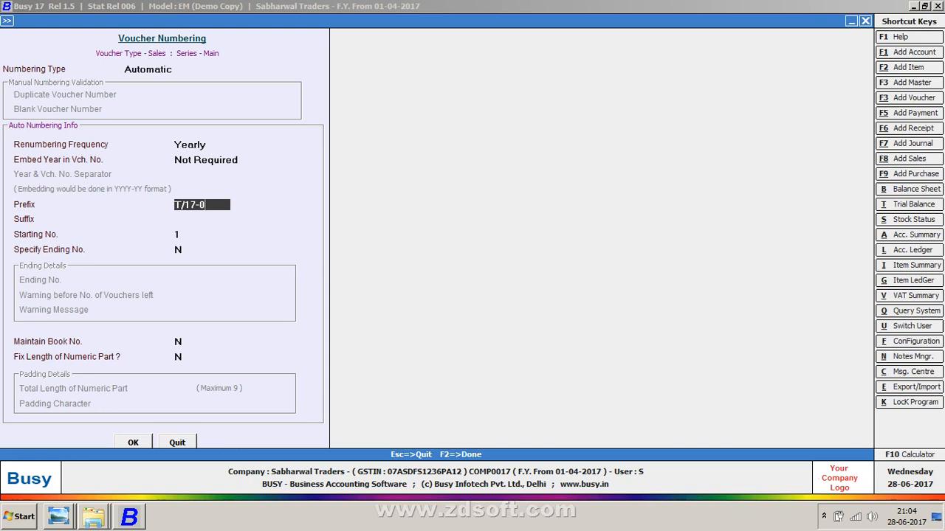
text(8/)
key(Return)
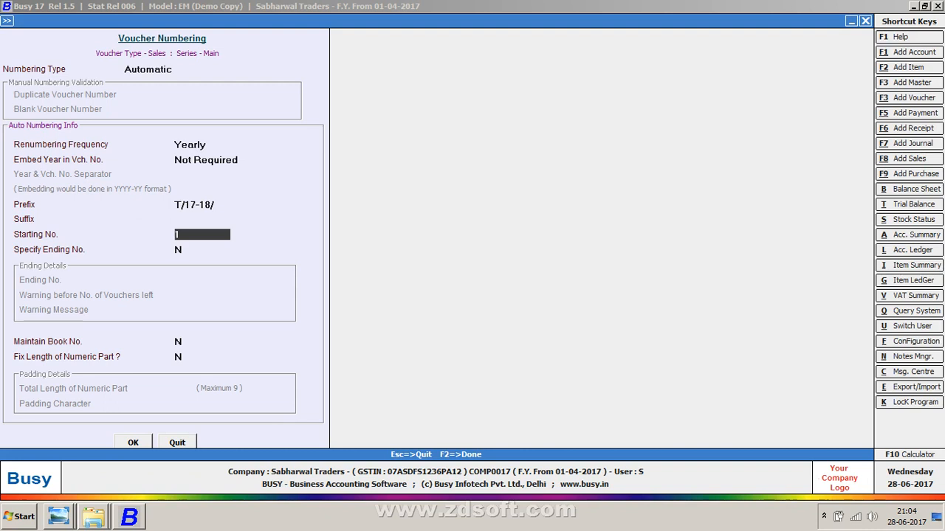
Step: Review the numbering fields from Numbering Type down to Starting No
click(192, 68)
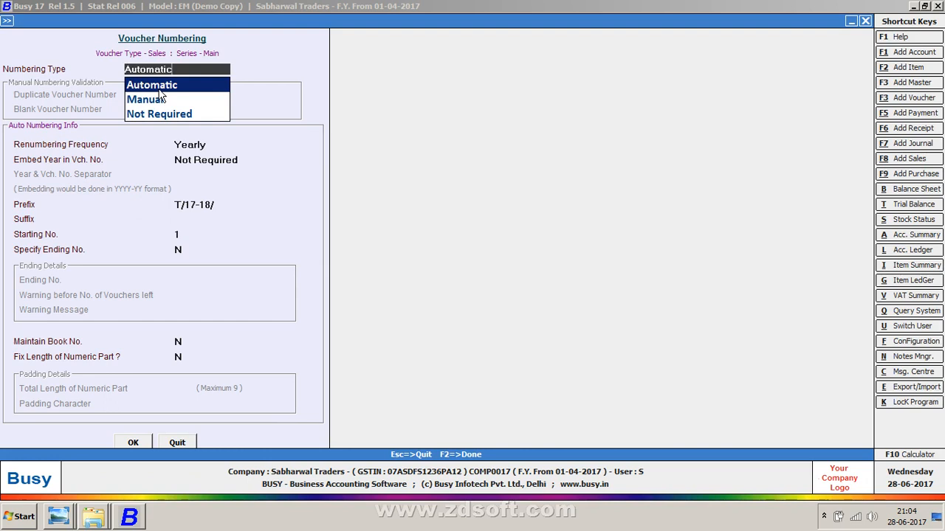
key(Return)
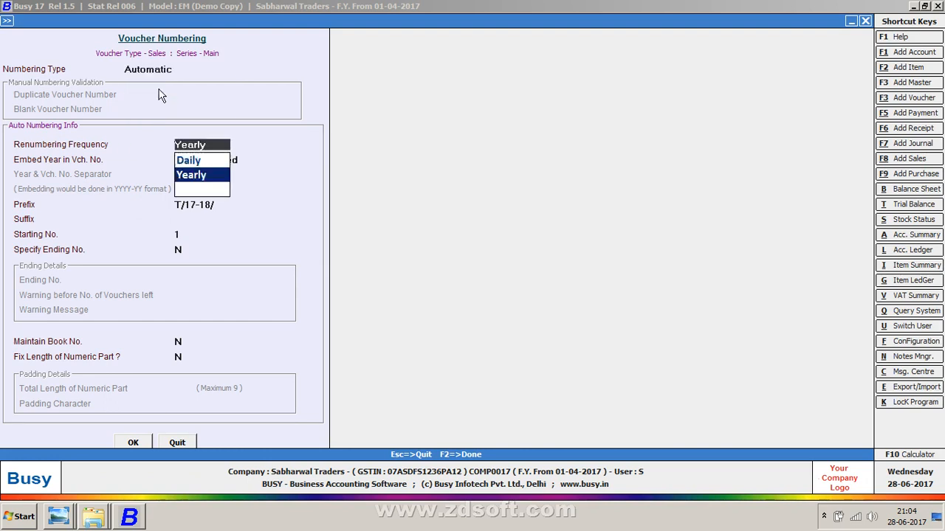
key(Return)
key(Return)
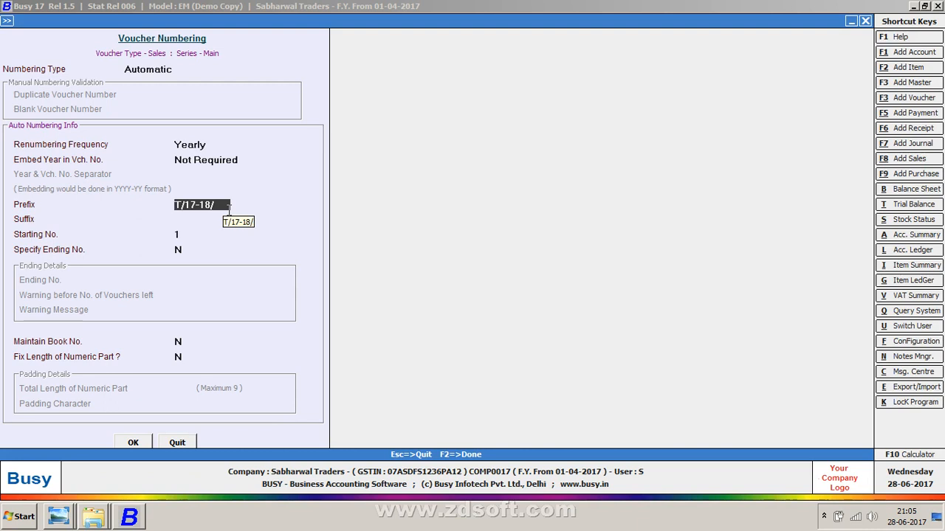
key(Return)
key(Return)
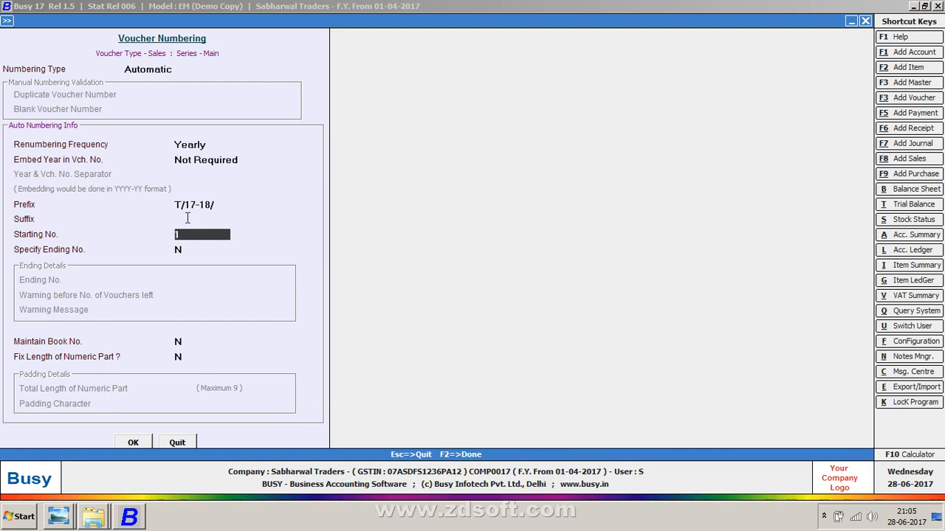
key(Return)
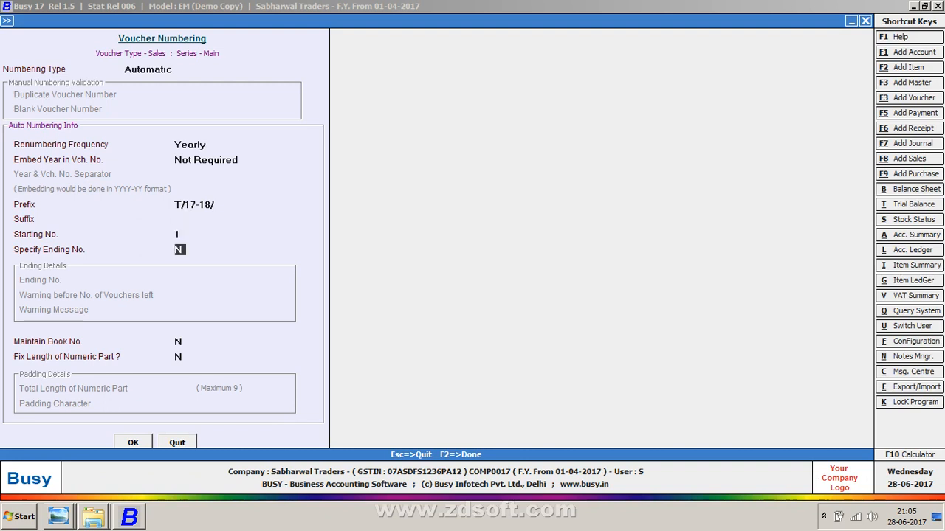
key(Up)
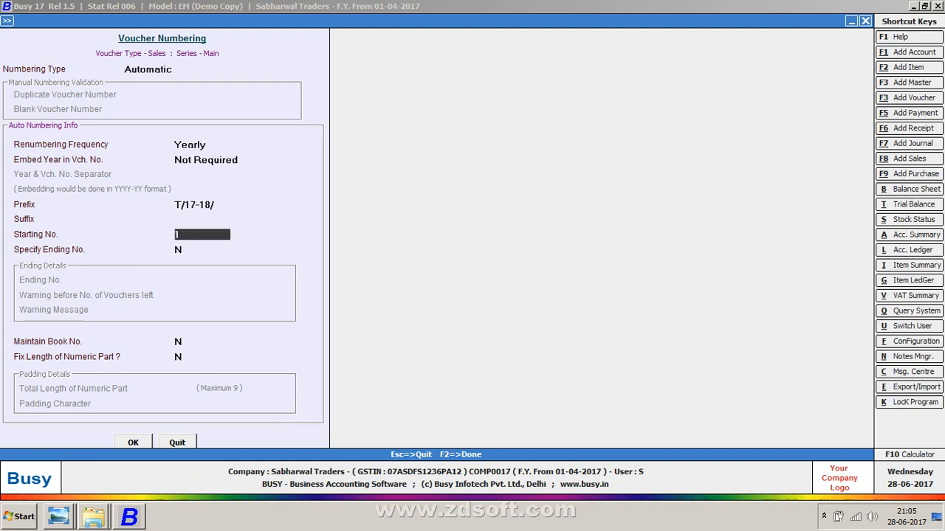
Step: Set the starting number to 1 and move on to the book number setting
key(Return)
key(Return)
key(Up)
key(Up)
text(1)
key(Return)
key(Return)
key(Return)
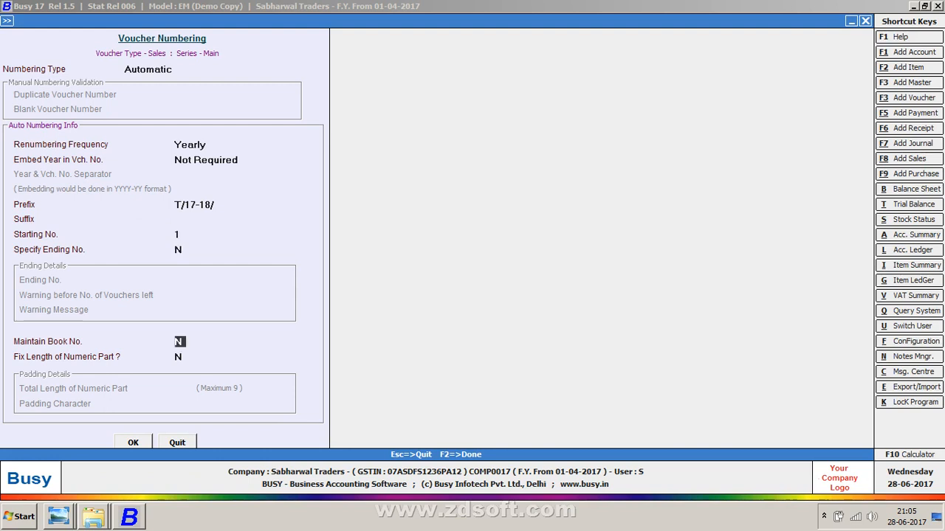
Step: Enable a fixed-length numeric part with total length 2 and padding character 0
text(y)
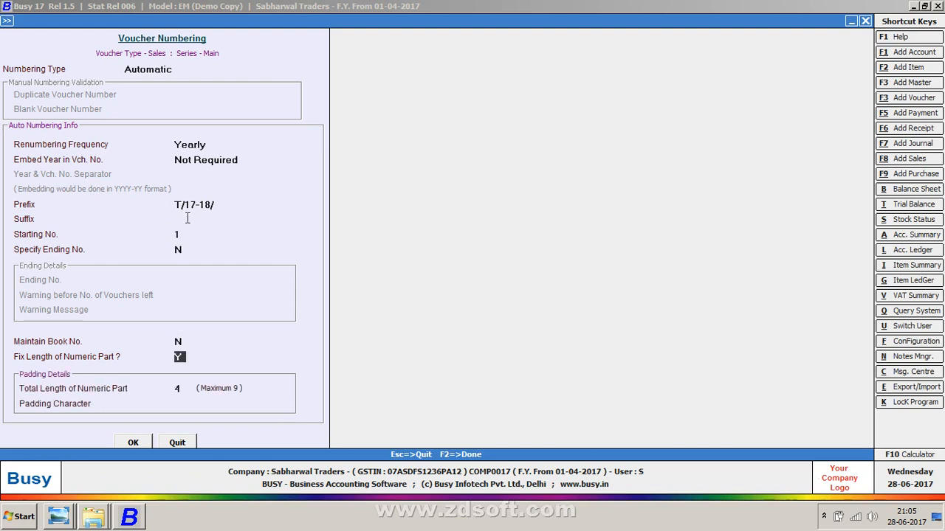
key(Return)
text(2)
key(Return)
text(0)
key(Return)
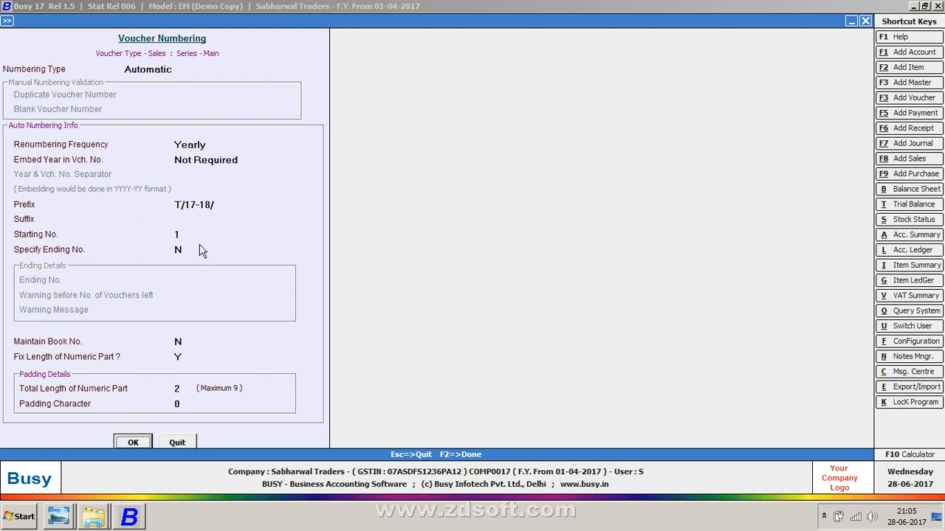
Step: Save the numbering settings, confirm renumbering of the Main series sales vouchers, and close the configuration
key(Return)
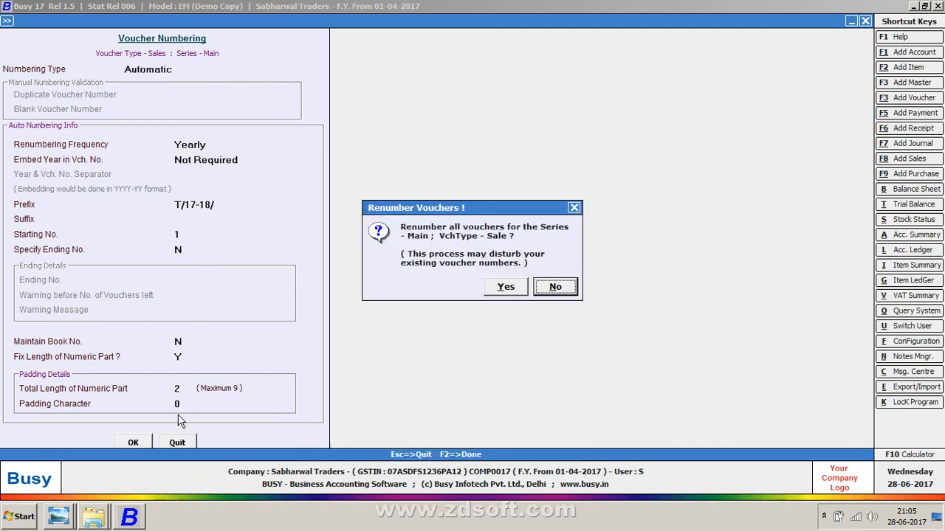
key(Left)
key(Return)
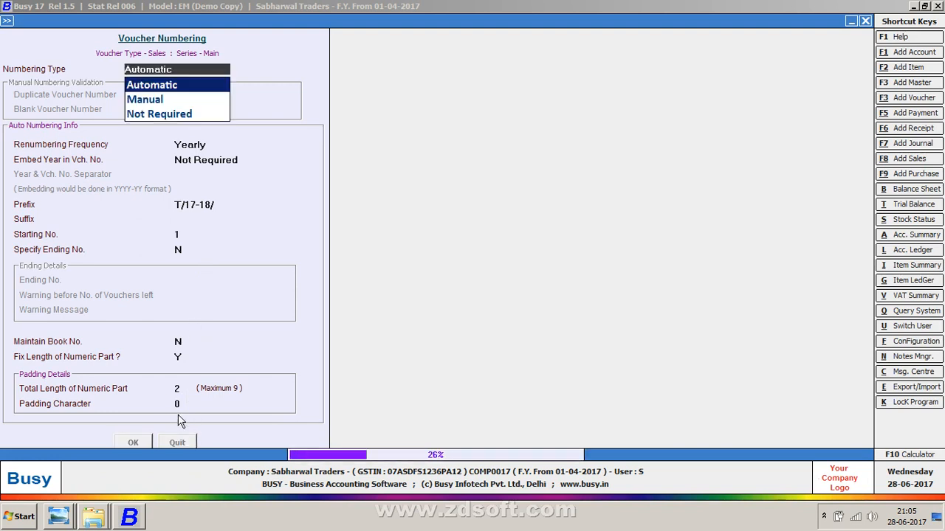
key(Escape)
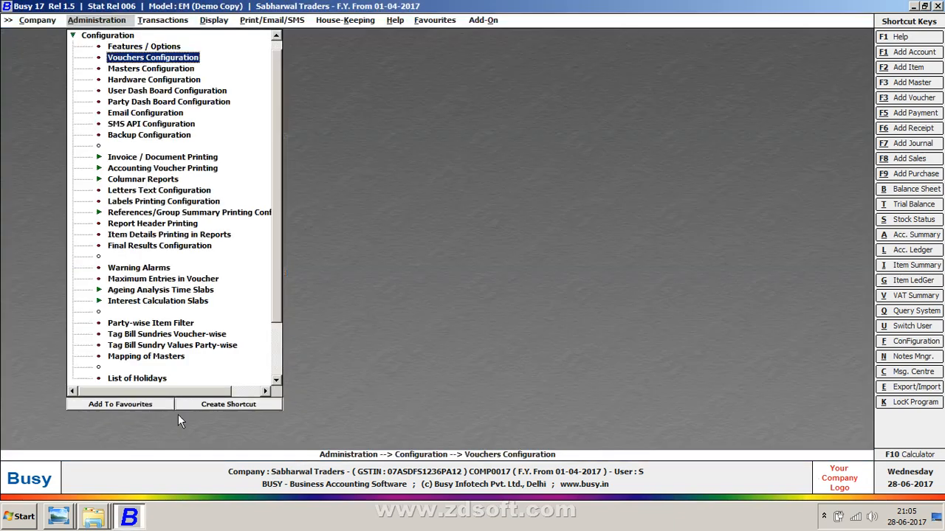
Step: Open a new sales voucher in the Main series
key(Right)
key(Return)
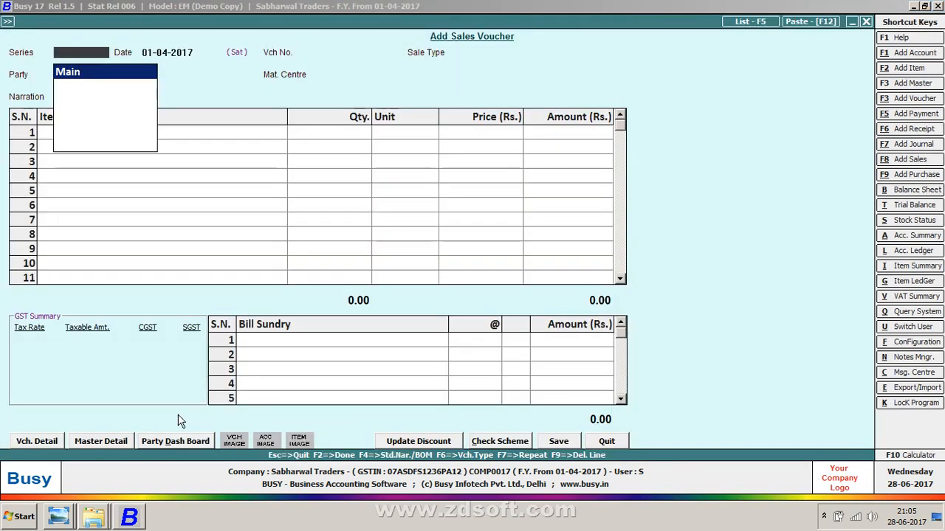
key(Return)
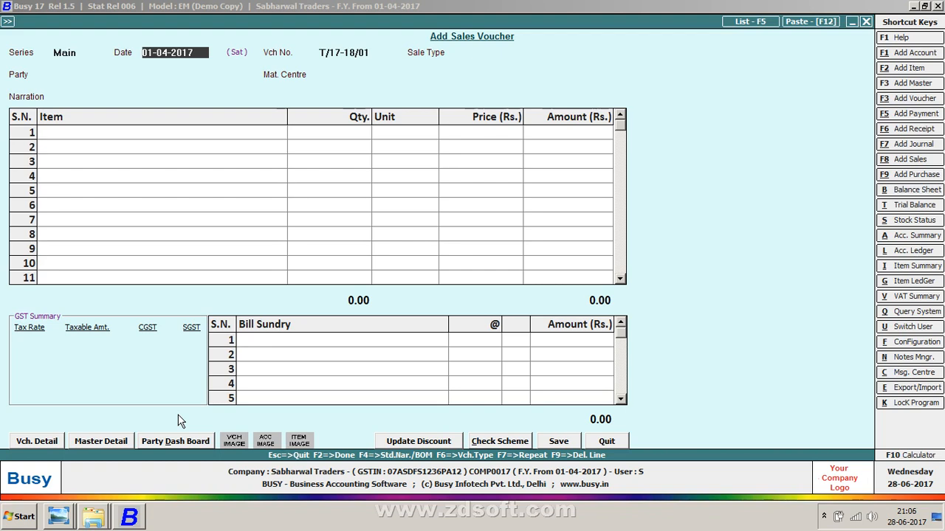
Step: Check the sales sheet and set the voucher date to 10-04-2017
key(alt+Tab)
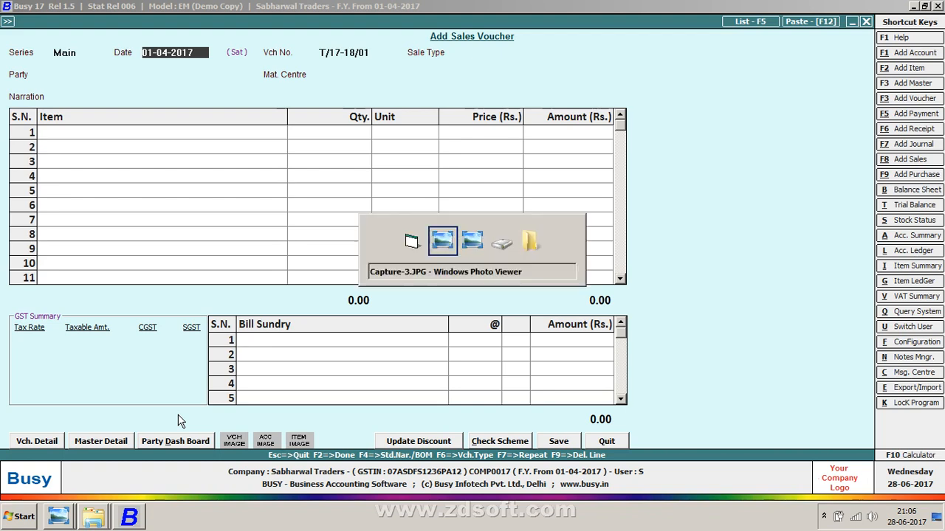
key(alt+Tab)
text(10)
key(Return)
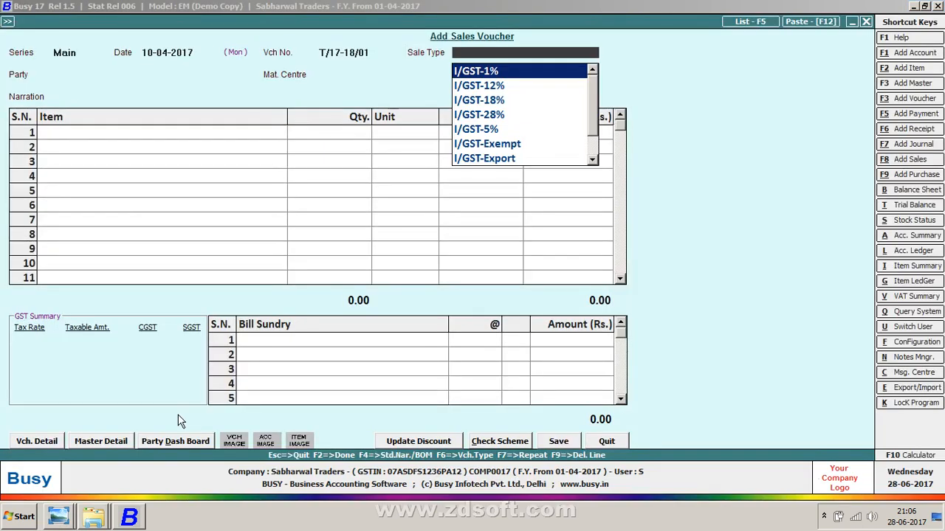
Step: Compare with the sales sheet and set the sale type to L/GST-18%
key(alt+Tab)
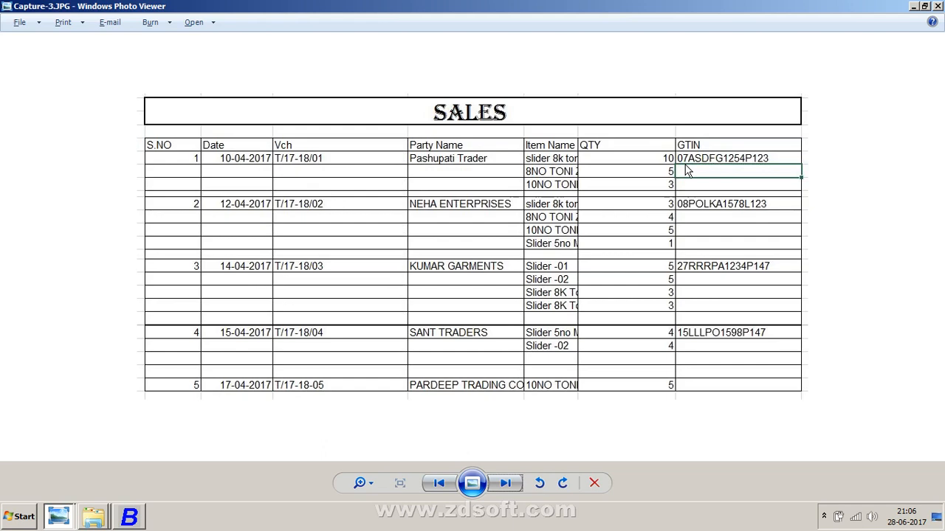
key(alt+Tab)
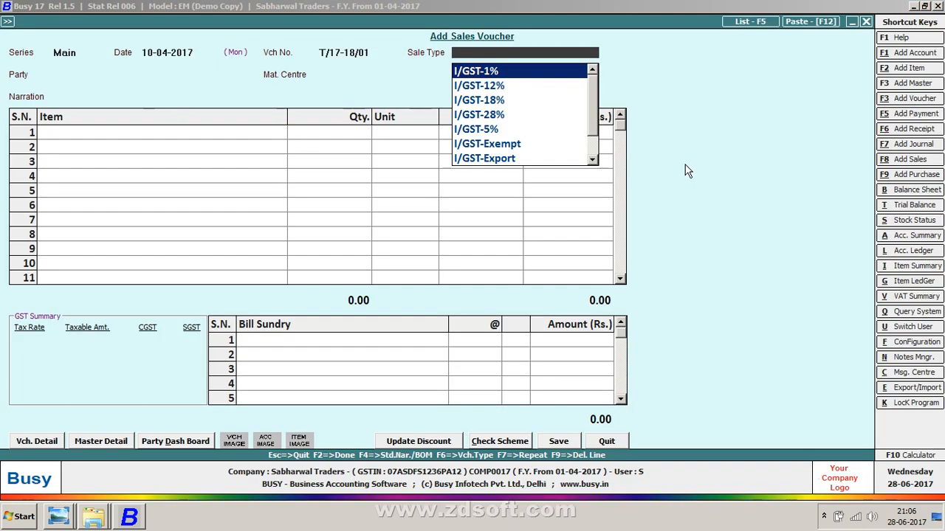
text(L)
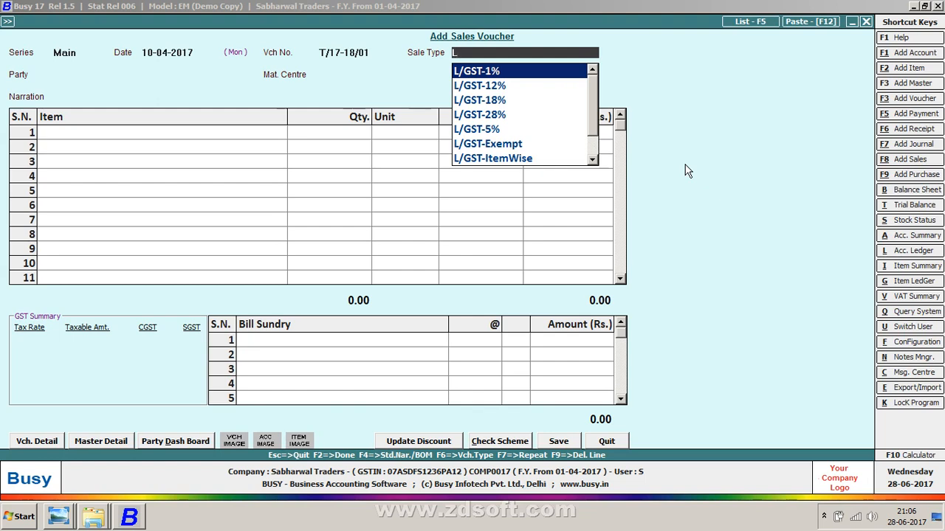
key(alt+Tab)
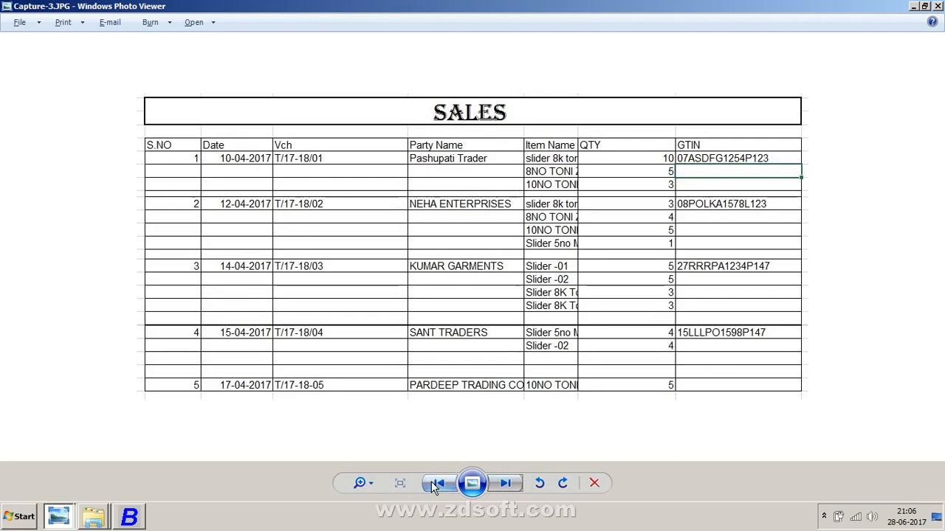
click(432, 483)
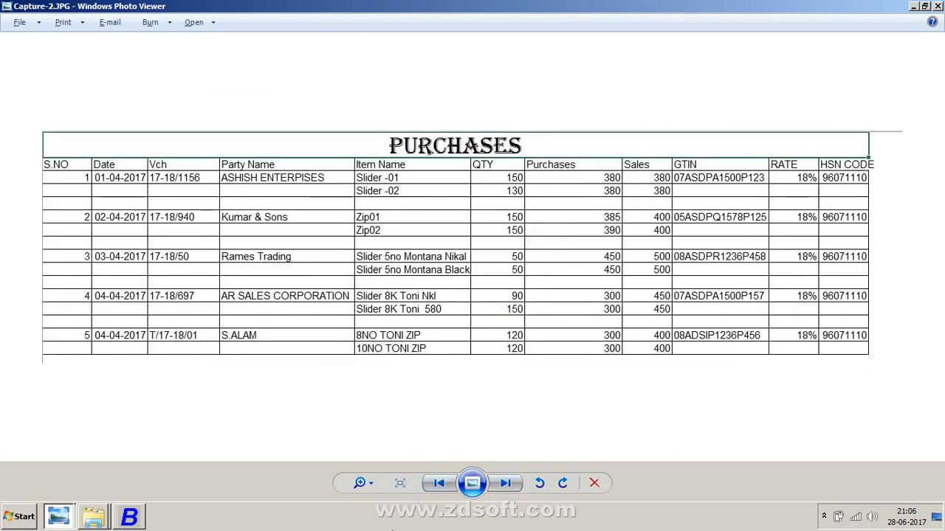
click(506, 483)
key(alt+Tab)
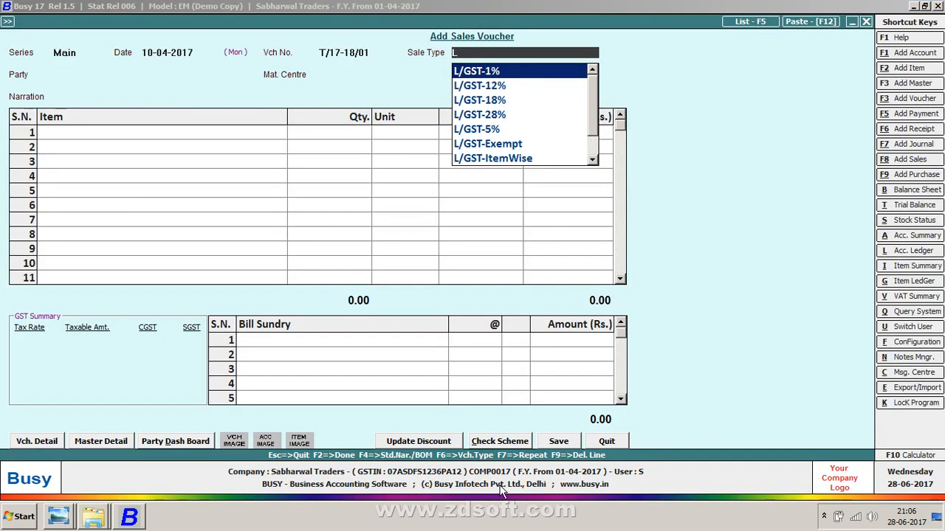
key(Down)
key(Down)
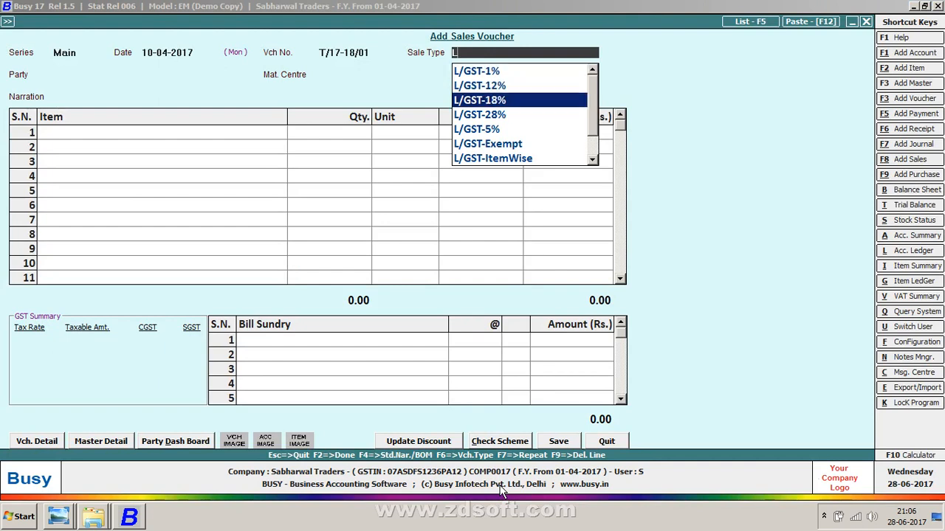
key(Return)
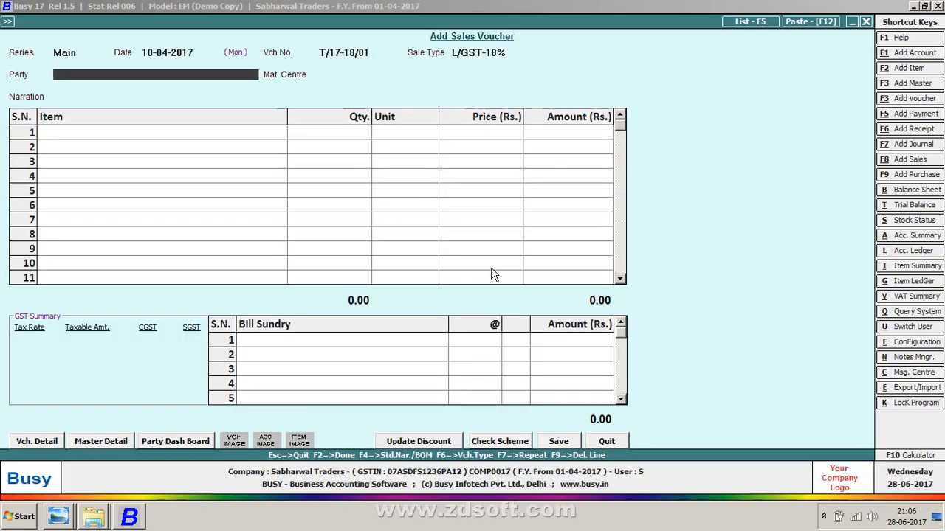
Step: Start creating a new party account from the voucher's party field
text(PA)
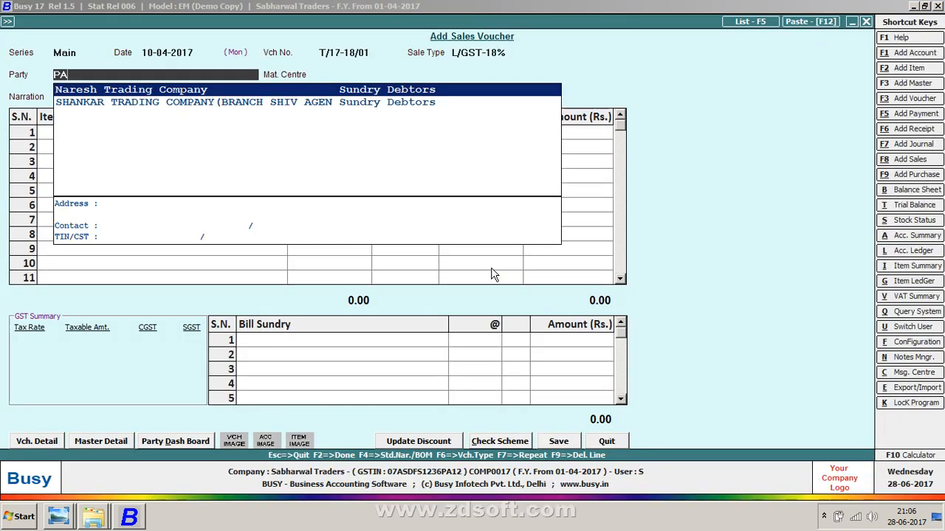
key(F3)
key(alt+Tab)
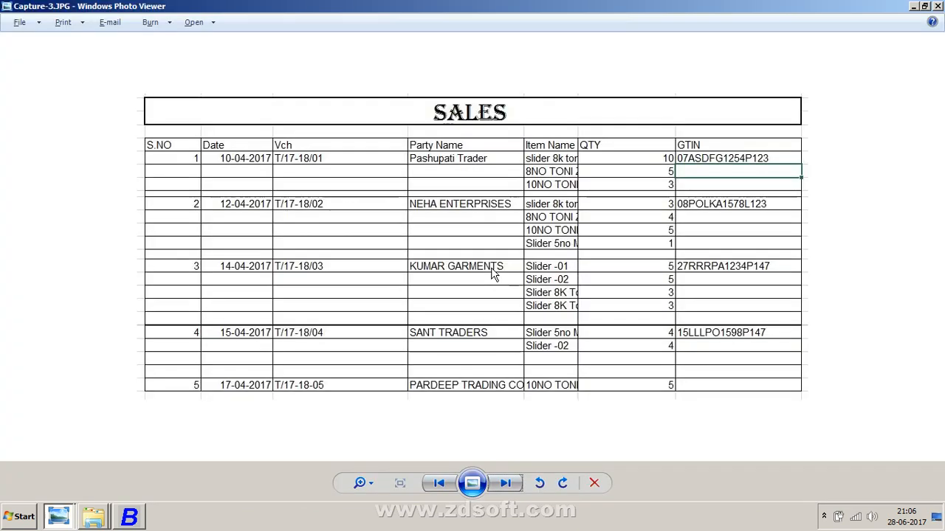
key(alt+Tab)
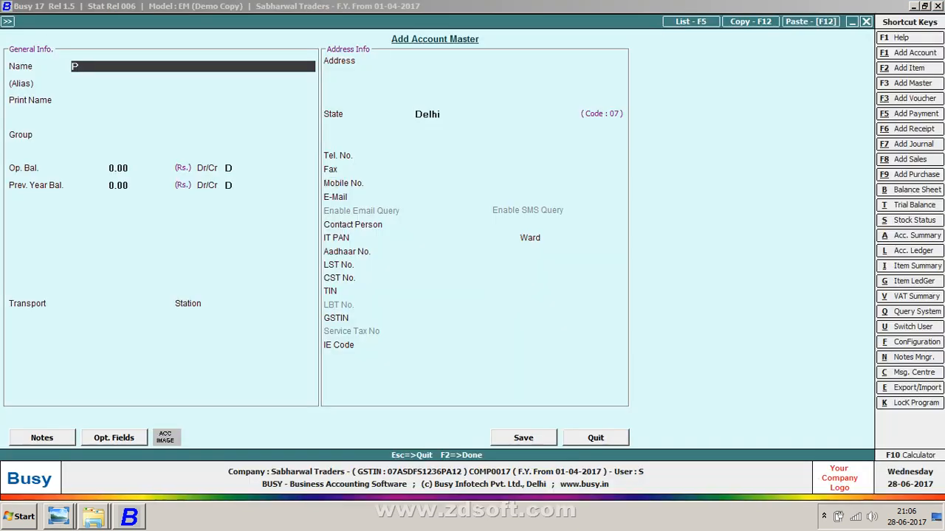
Step: Name the new account PashUpati Traders and accept the same print name
text(assi)
key(BackSpace)
key(BackSpace)
text(ho)
key(BackSpace)
text(puti)
key(alt+Tab)
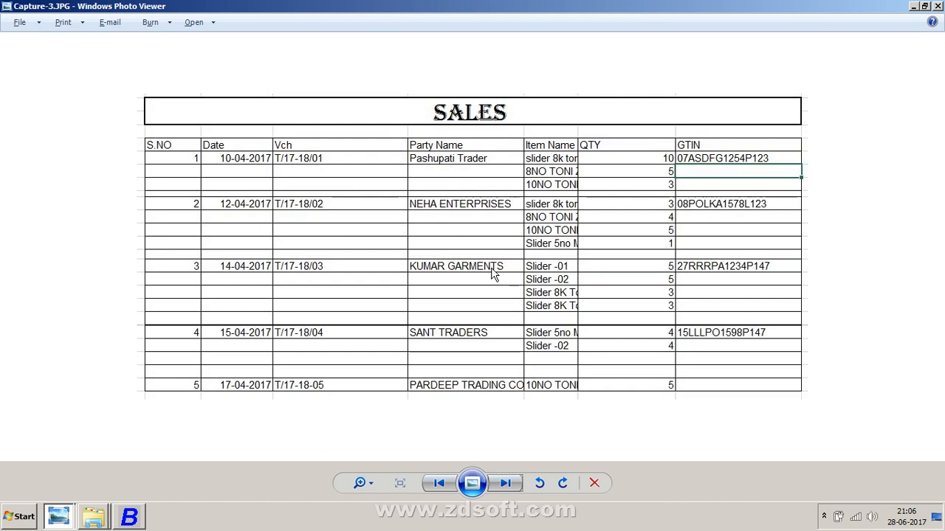
key(alt+Tab)
key(BackSpace)
key(BackSpace)
key(BackSpace)
key(BackSpace)
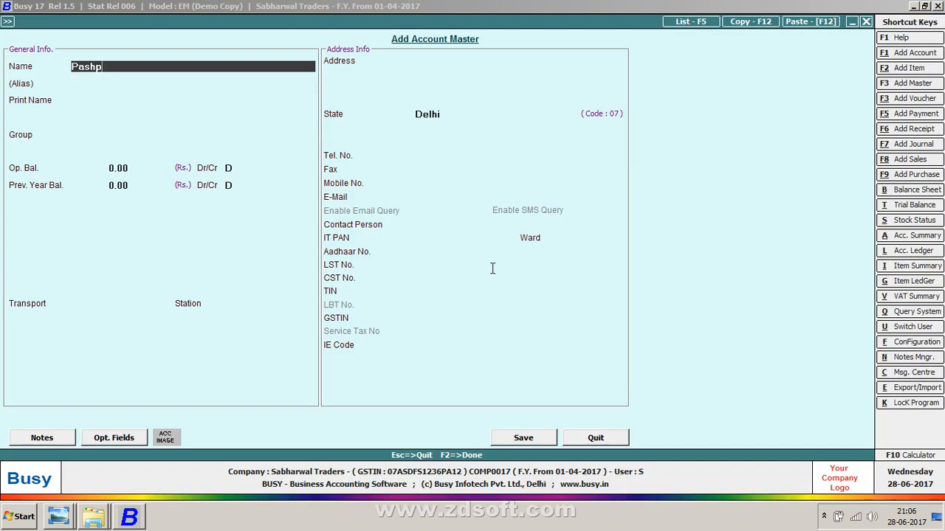
text(UPATI)
key(BackSpace)
key(BackSpace)
key(BackSpace)
key(BackSpace)
text(pati Traders)
key(Return)
key(Return)
key(Return)
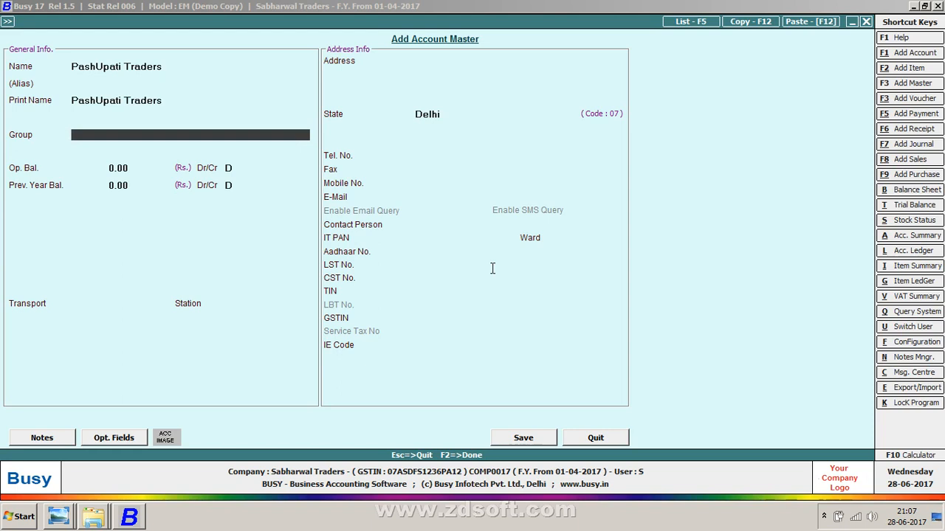
Step: Place the account under Sundry Debtors and set bill-by-bill balancing to N
text(sun)
key(Down)
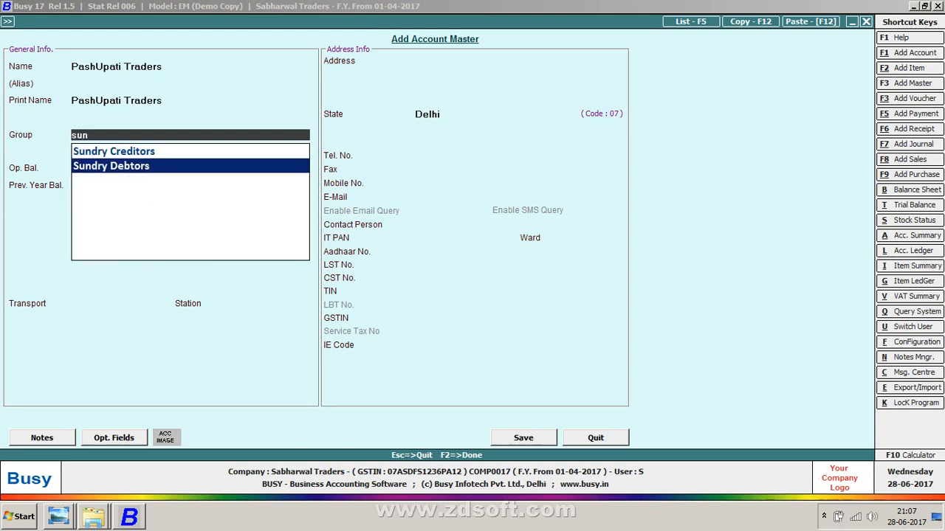
key(Return)
key(Return)
key(Return)
key(Return)
text(n)
Step: Set the party's state to Delhi and move on to the GSTIN field
key(Return)
key(Return)
key(Return)
key(Return)
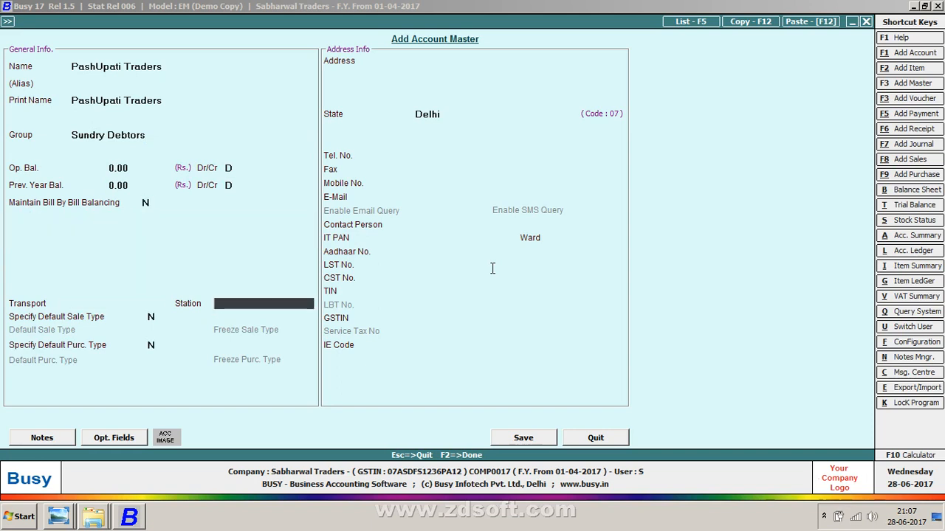
key(Return)
key(Return)
key(Return)
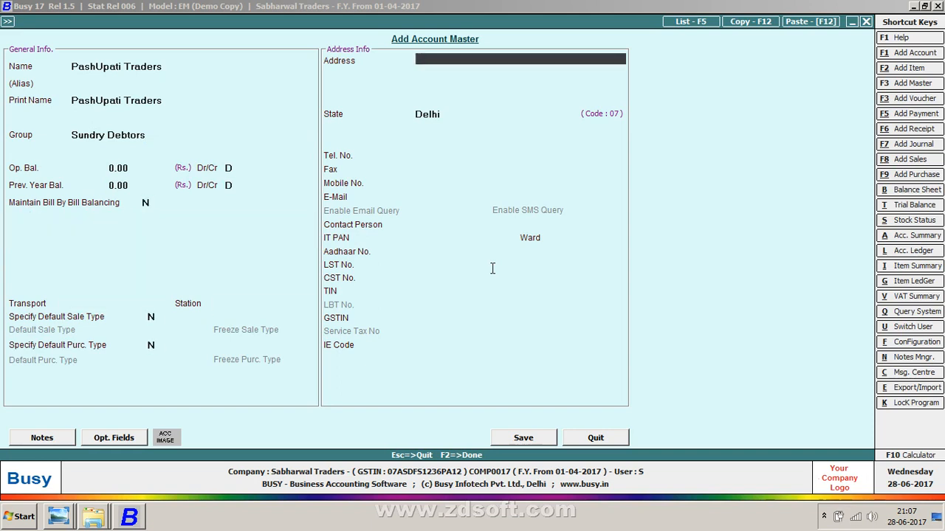
key(Return)
key(Return)
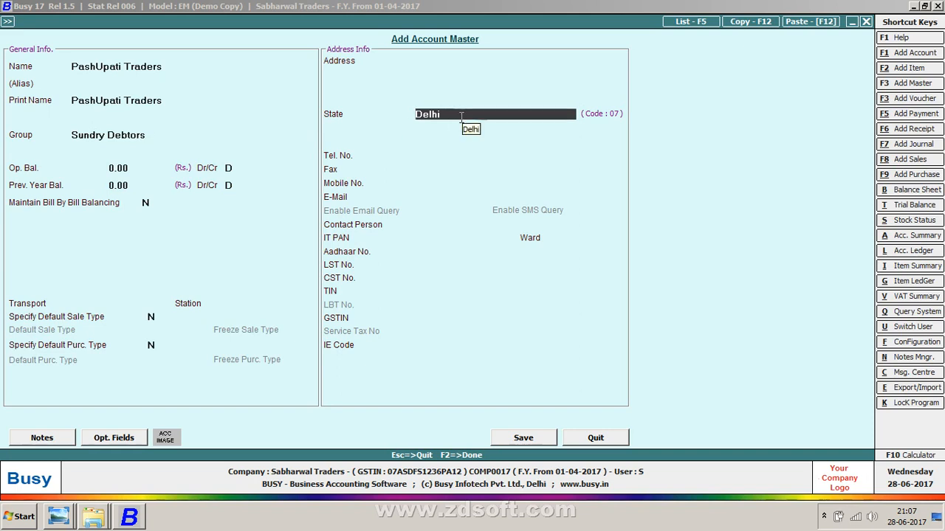
text(o)
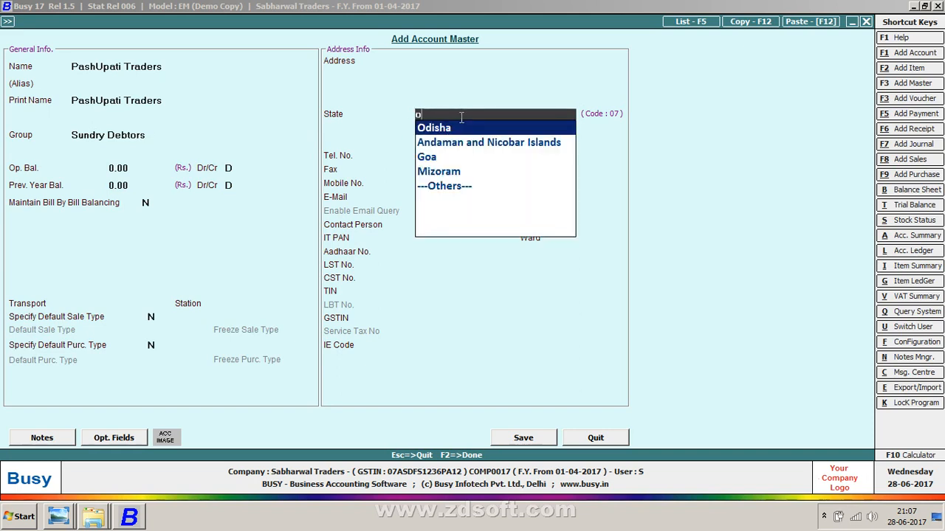
key(Return)
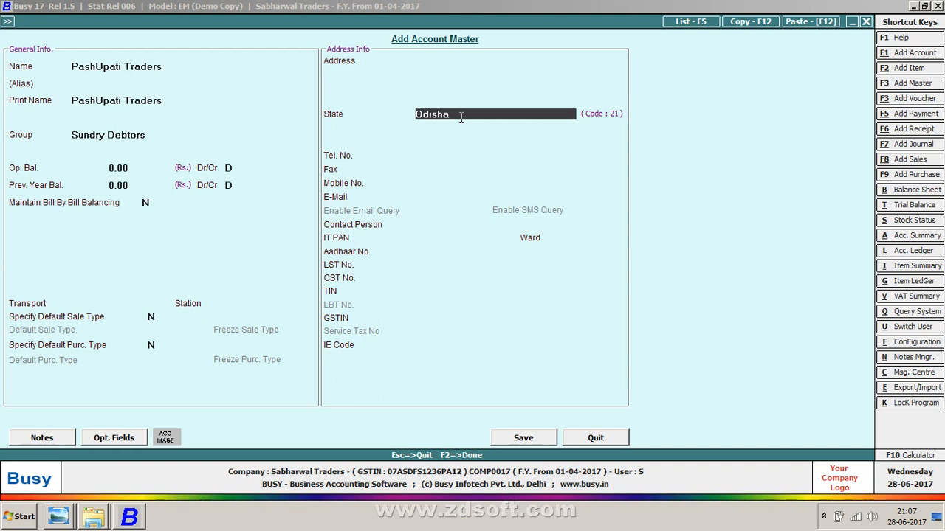
text(delhi)
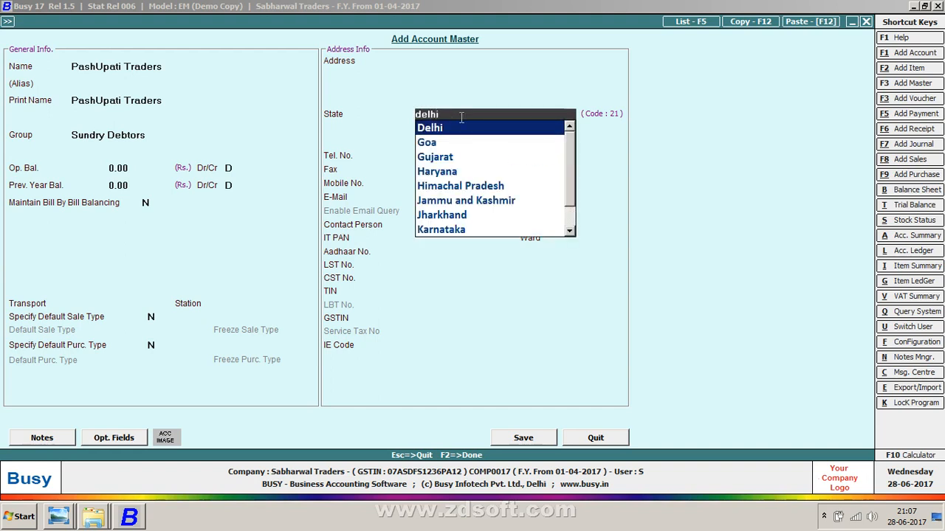
key(Return)
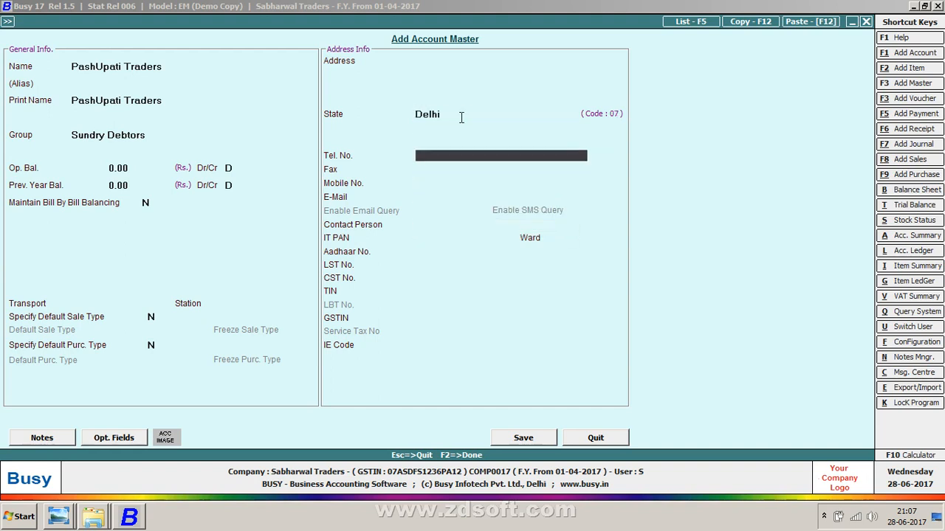
click(461, 118)
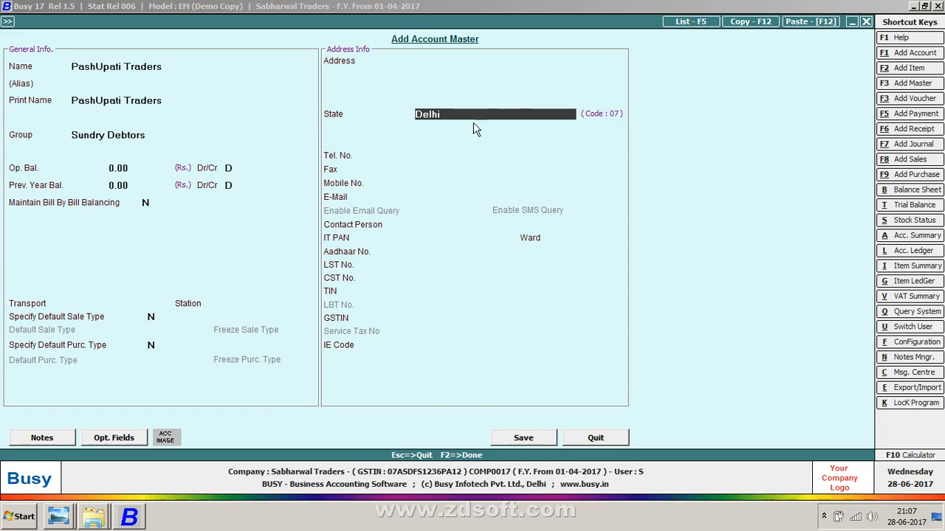
key(Return)
key(Return)
key(Return)
key(Return)
key(Return)
key(Return)
key(Return)
key(Return)
key(Return)
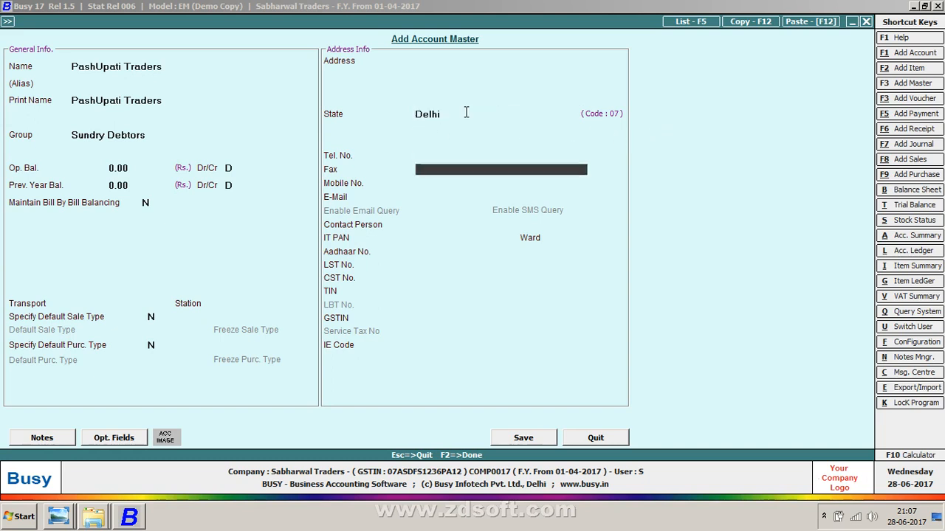
key(Return)
key(Return)
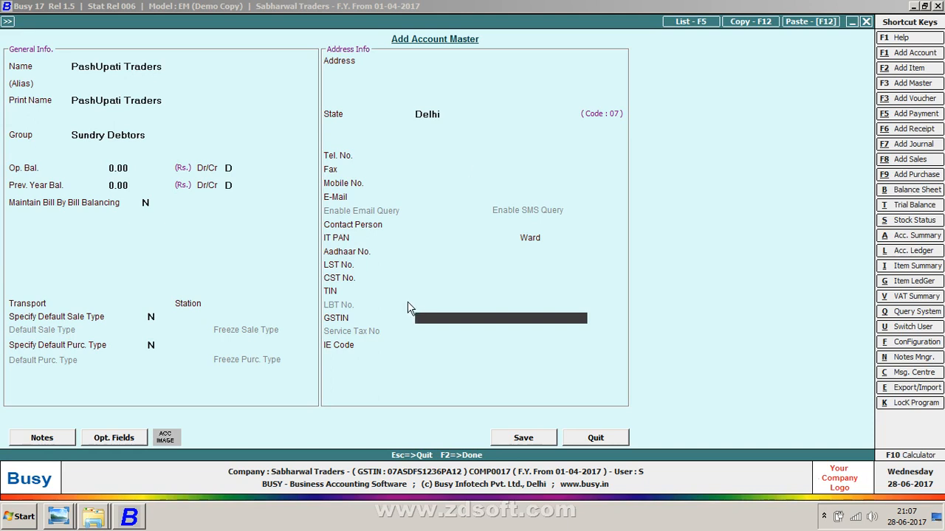
Step: Enter the party's GSTIN as listed on the sales sheet and save the new PashUpati Traders account
text(07)
key(alt+Tab)
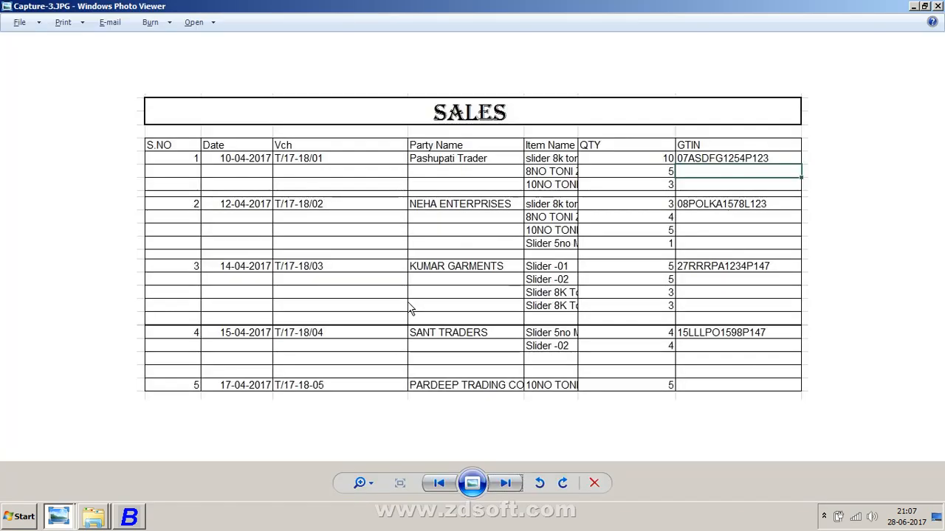
key(alt+Tab)
text(asd)
key(BackSpace)
key(BackSpace)
key(BackSpace)
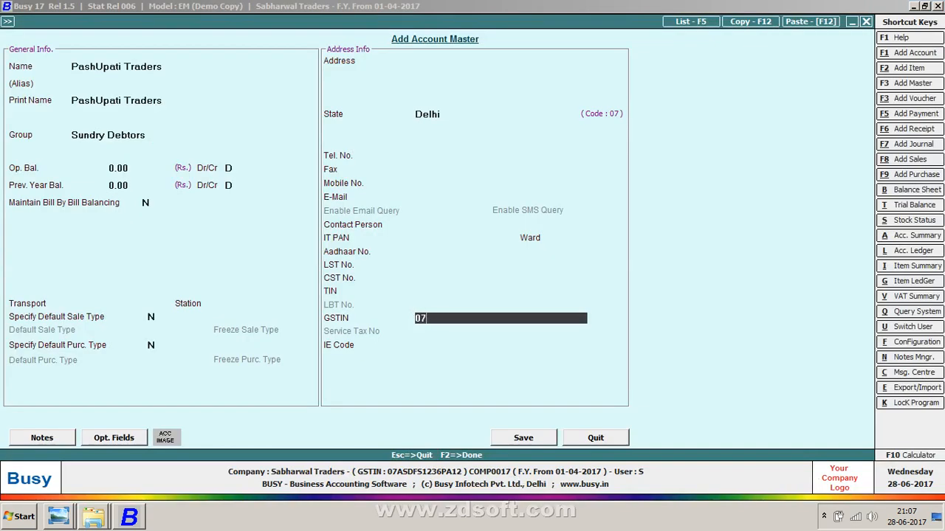
text(ASD)
key(alt+Tab)
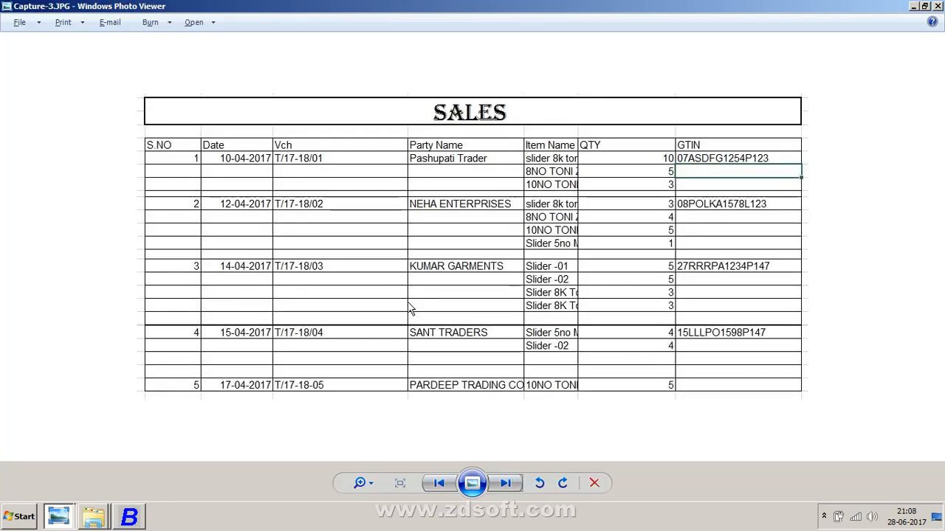
key(alt+Tab)
text(FG)
key(alt+Tab)
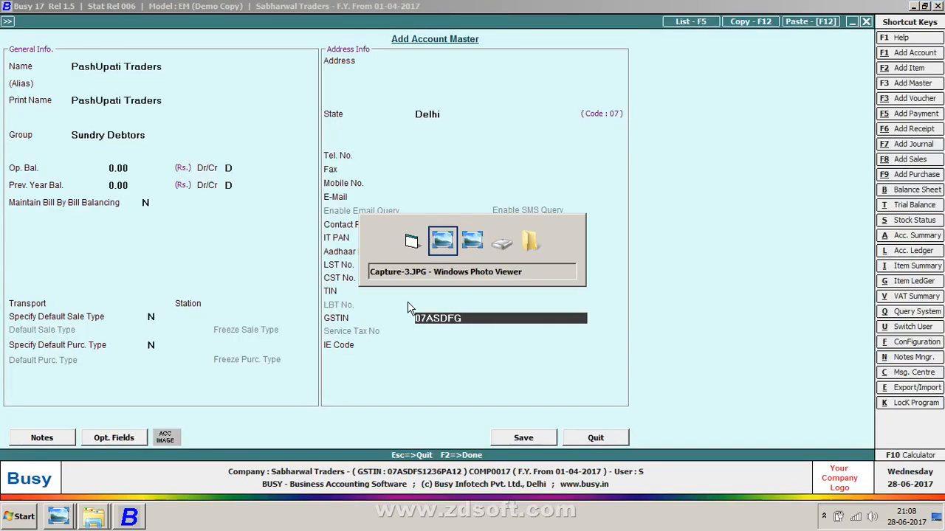
key(alt+Tab)
text(125)
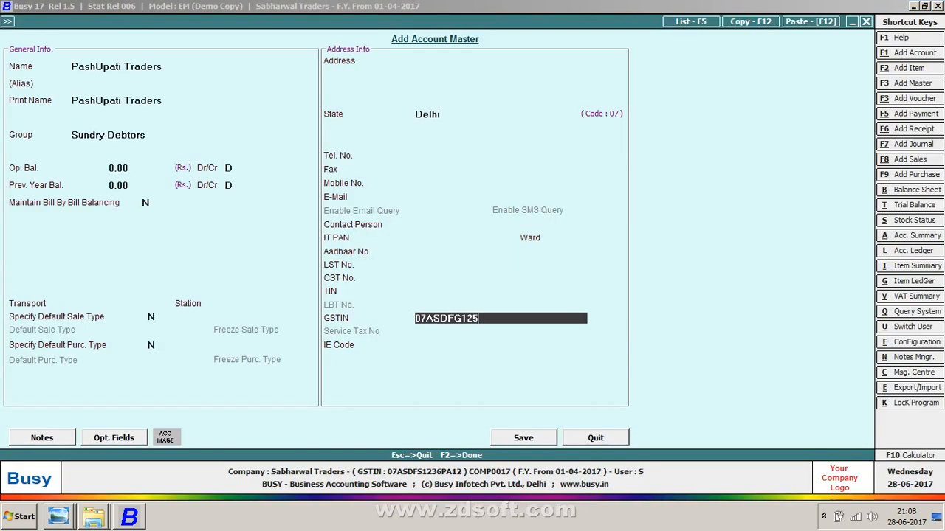
text(4P)
key(alt+Tab)
key(alt+Tab)
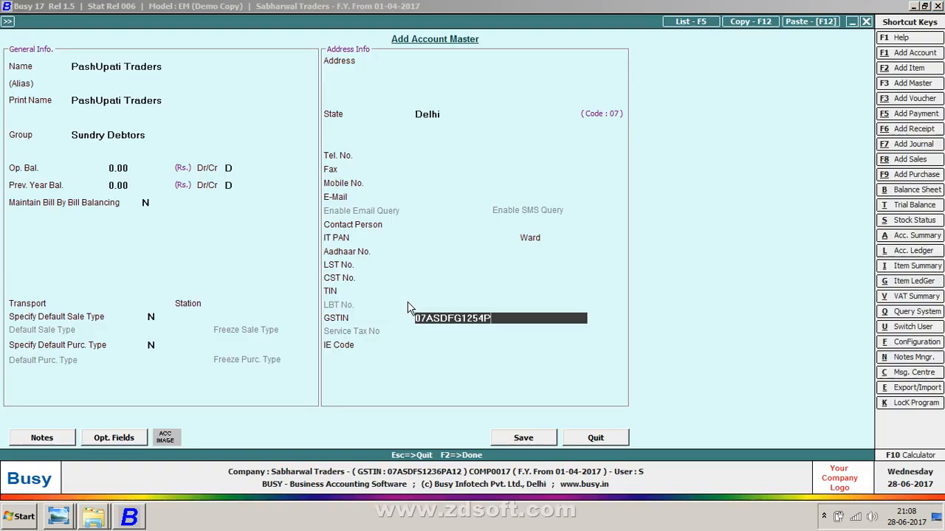
text(123)
key(Return)
key(Return)
key(Return)
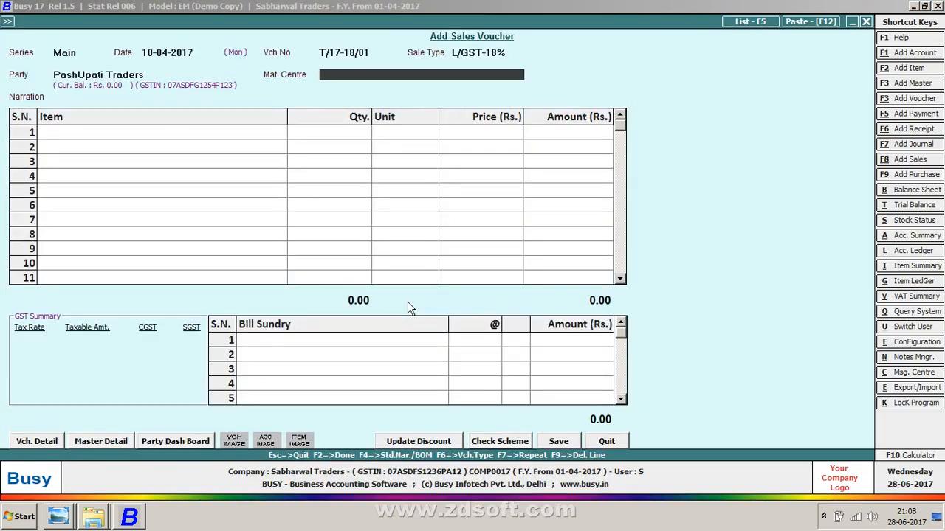
Step: Reopen the PashUpati Traders account to check its GSTIN and save it again
key(Up)
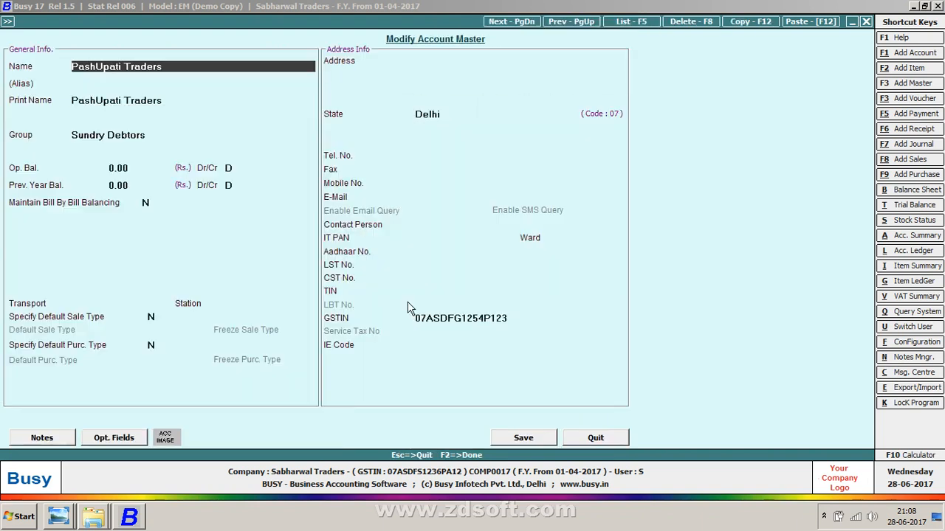
click(521, 318)
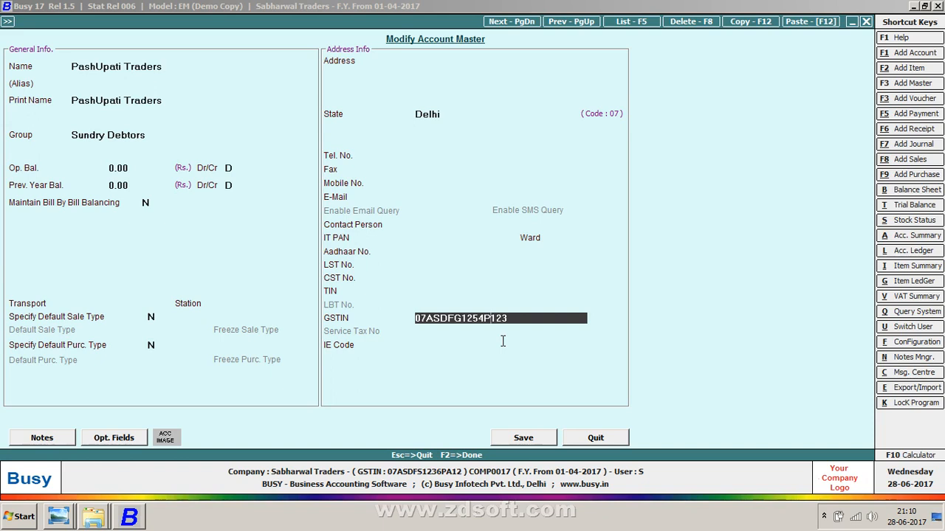
key(Return)
key(Return)
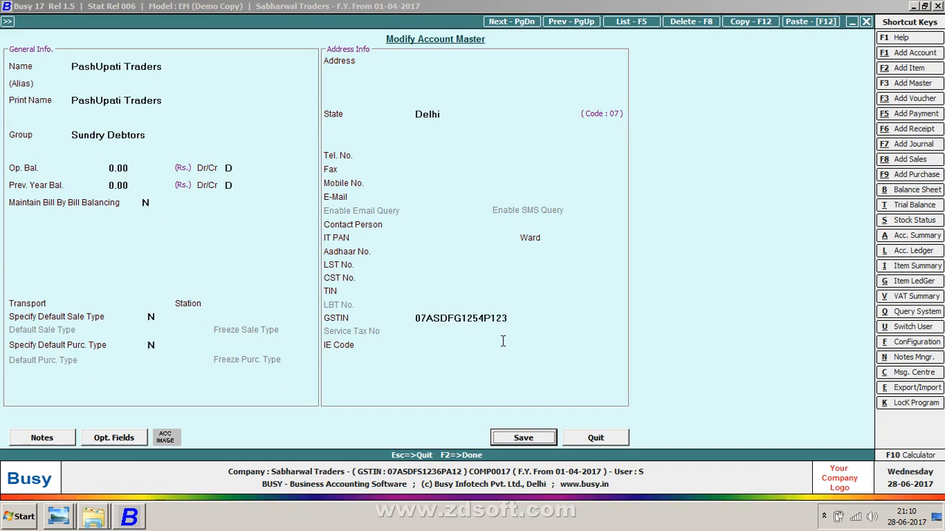
key(Return)
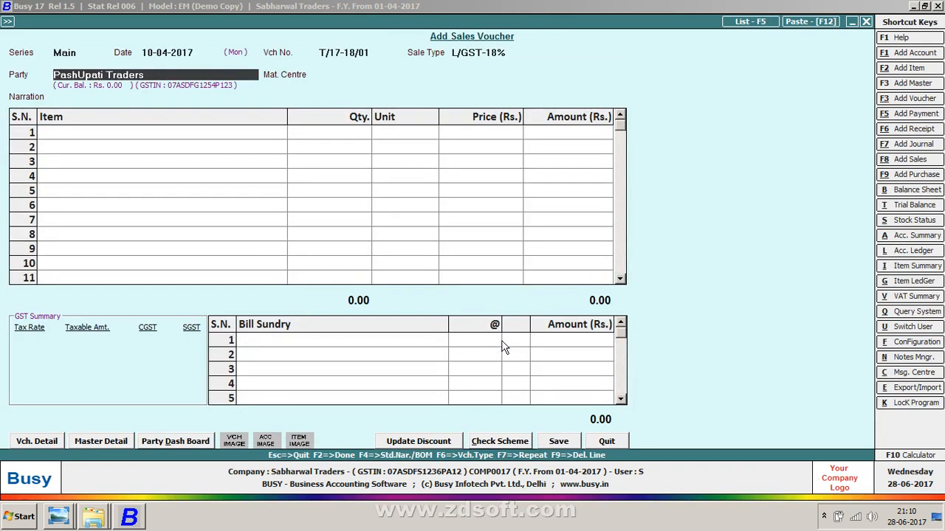
Step: Keep Main Store as material centre and add SLIDER 8K TONI BLACK as the first item with quantity 10
key(Return)
key(Return)
key(alt+Tab)
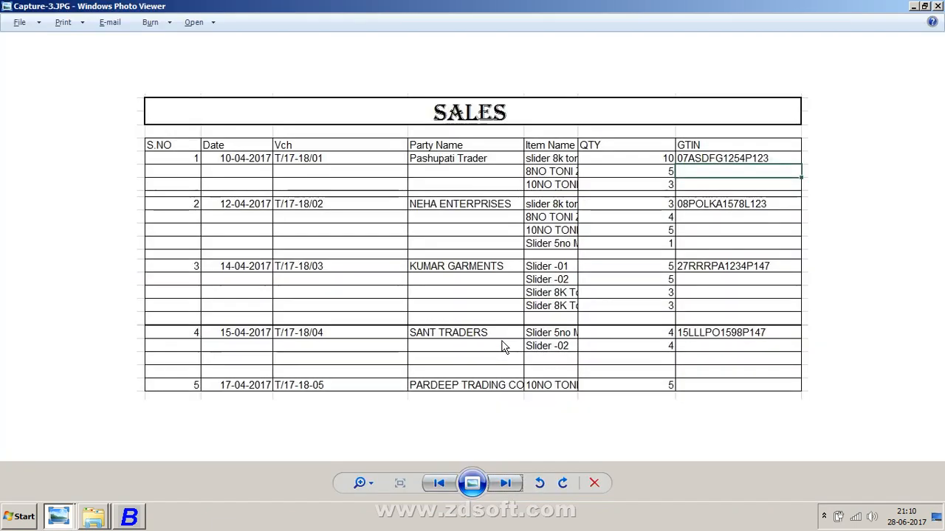
key(alt+Tab)
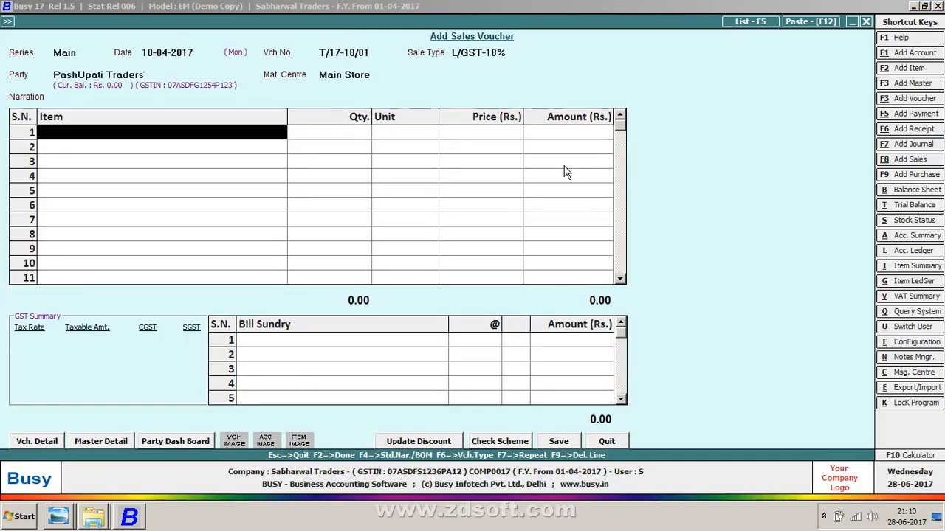
text(8)
key(Down)
key(Return)
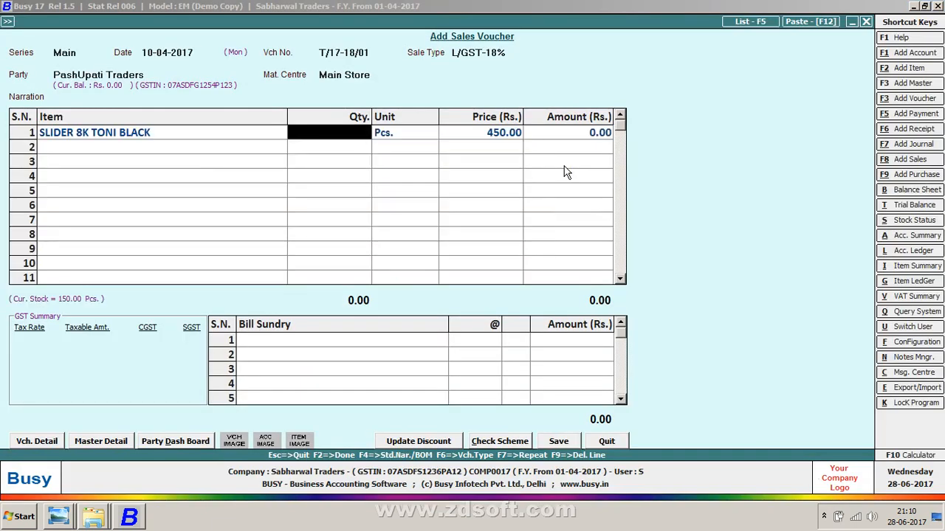
key(alt+Tab)
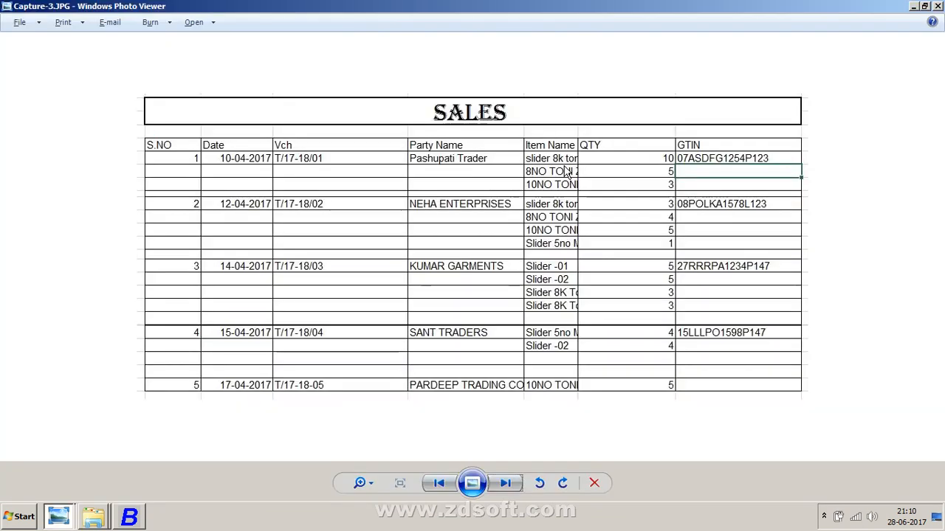
key(alt+Tab)
text(10)
key(Return)
key(Return)
key(Return)
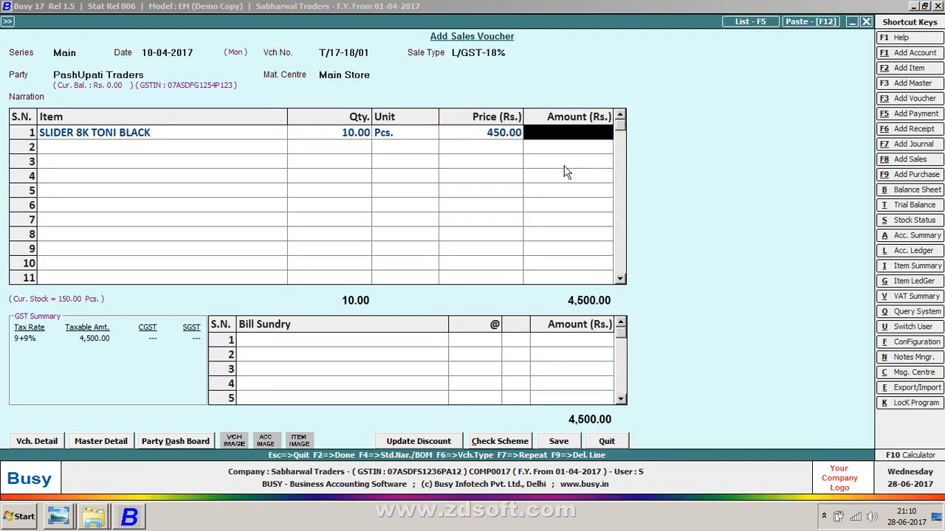
Step: Add 8NO TONI ZIP as the second item with quantity 5
text(8)
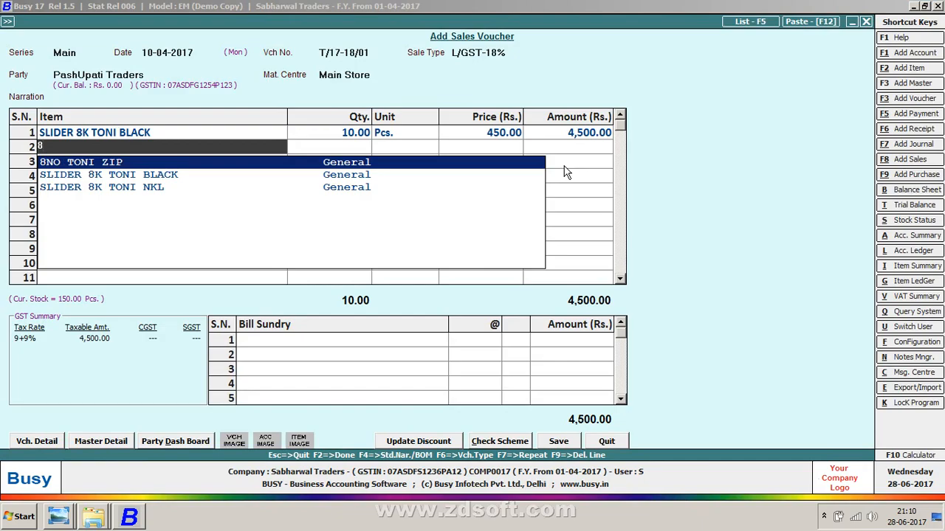
key(Return)
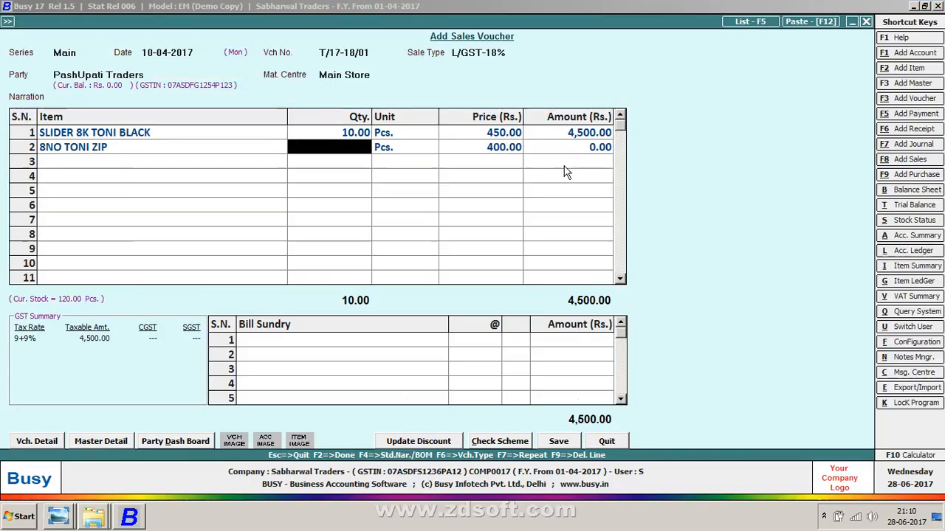
text(5)
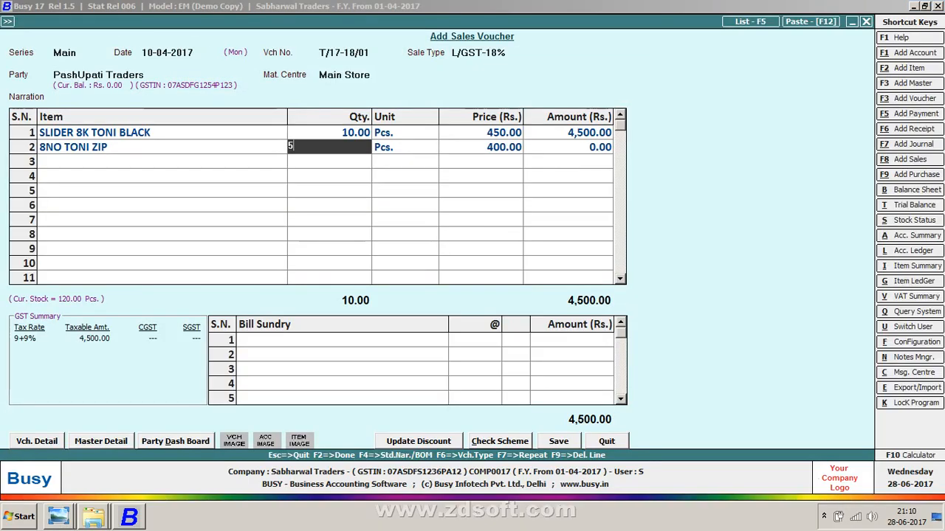
key(Return)
key(Return)
key(Return)
key(Return)
Step: Add 10NO TONI ZIP as the third item with quantity 3 and move to the bill sundries
key(alt+Tab)
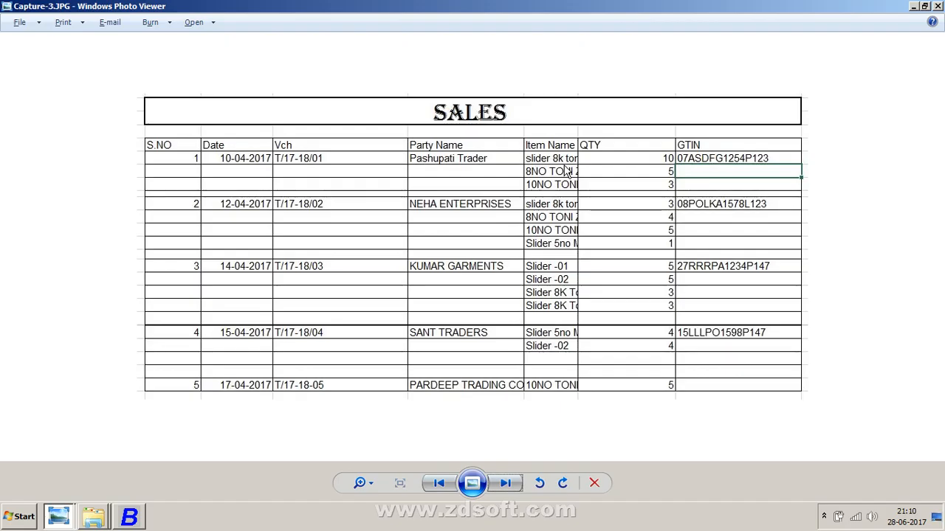
key(alt+Tab)
text(10)
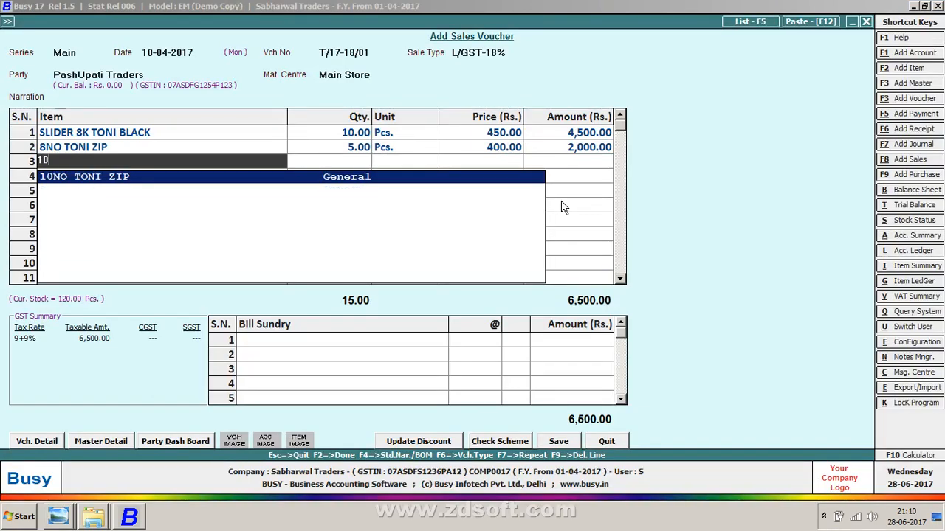
key(Return)
key(alt+Tab)
key(alt+Tab)
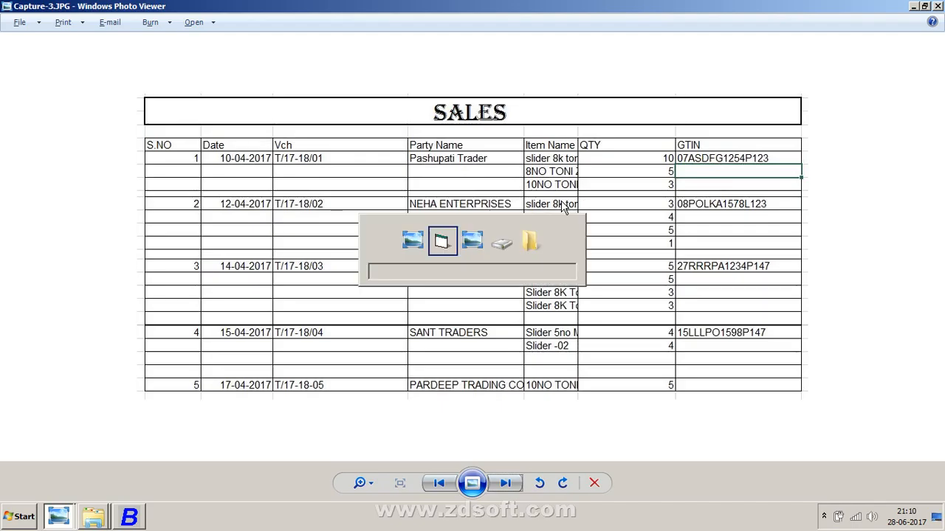
text(3)
key(Return)
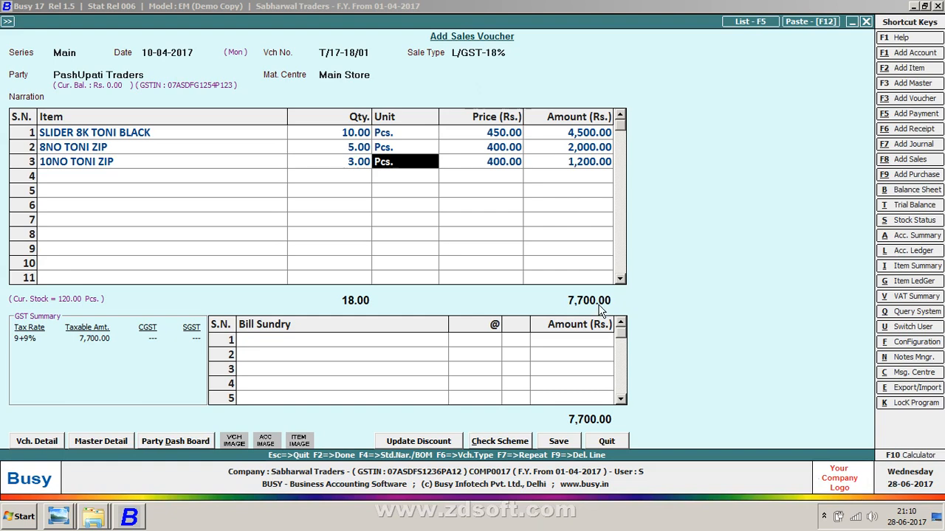
key(Return)
key(Return)
key(Return)
key(Return)
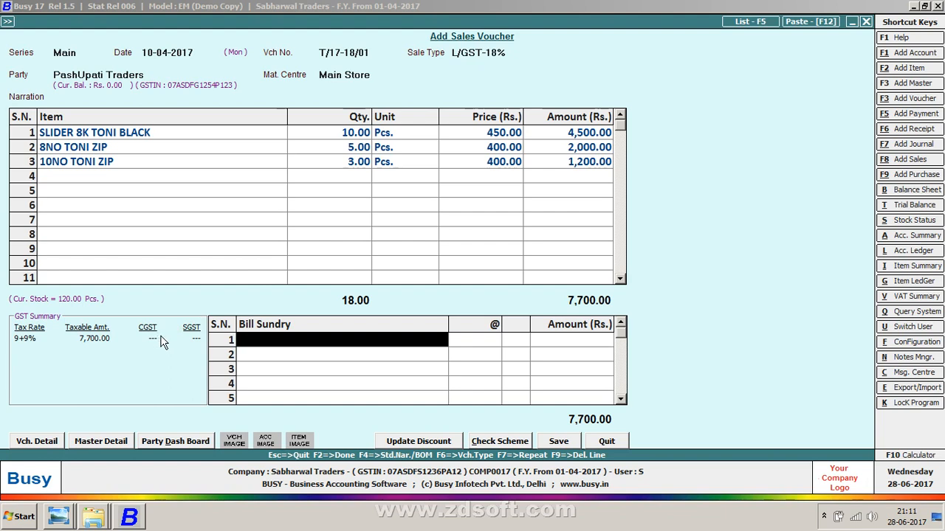
Step: Add CGST and SGST bill sundries at 9% each
text(cS)
key(Down)
key(Down)
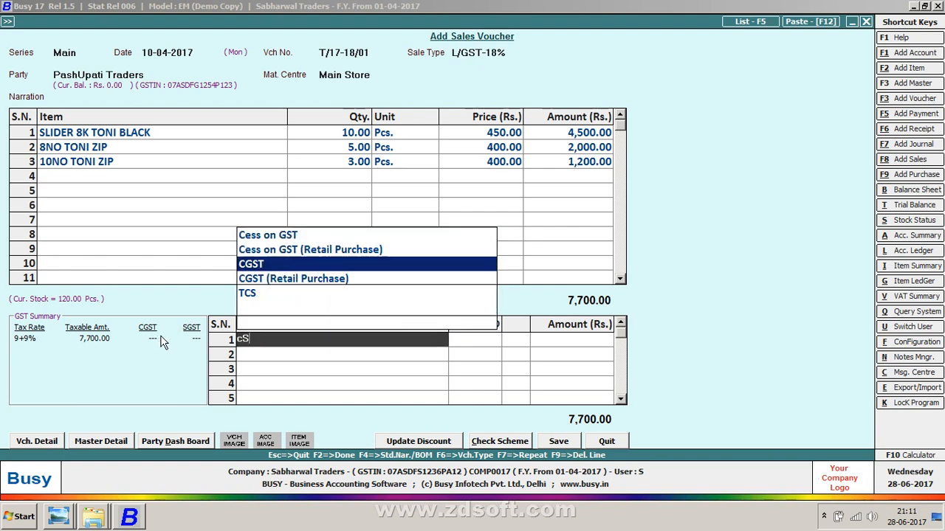
key(Return)
key(Return)
key(Return)
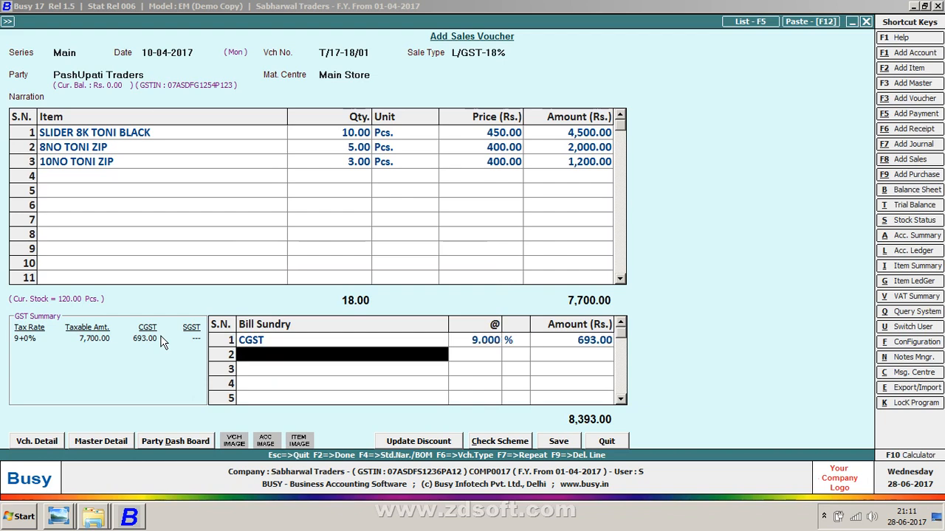
text(sC)
key(BackSpace)
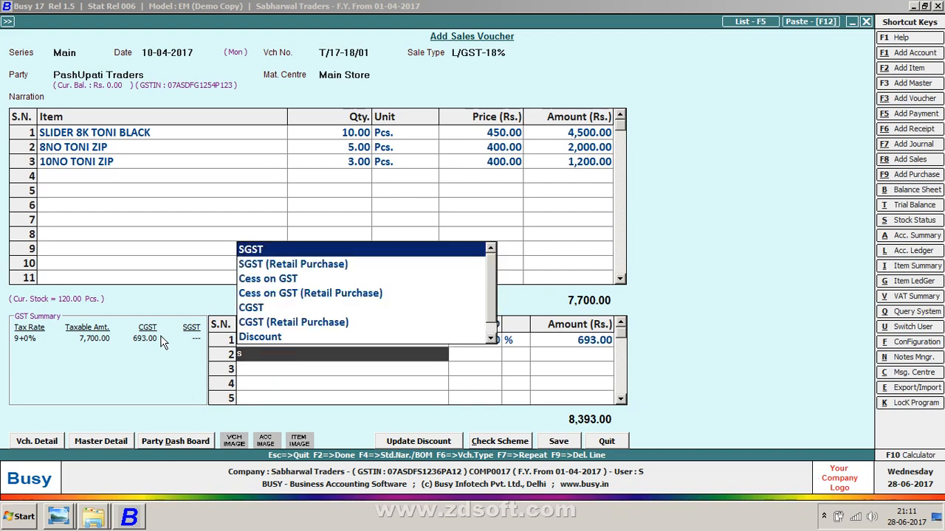
key(Return)
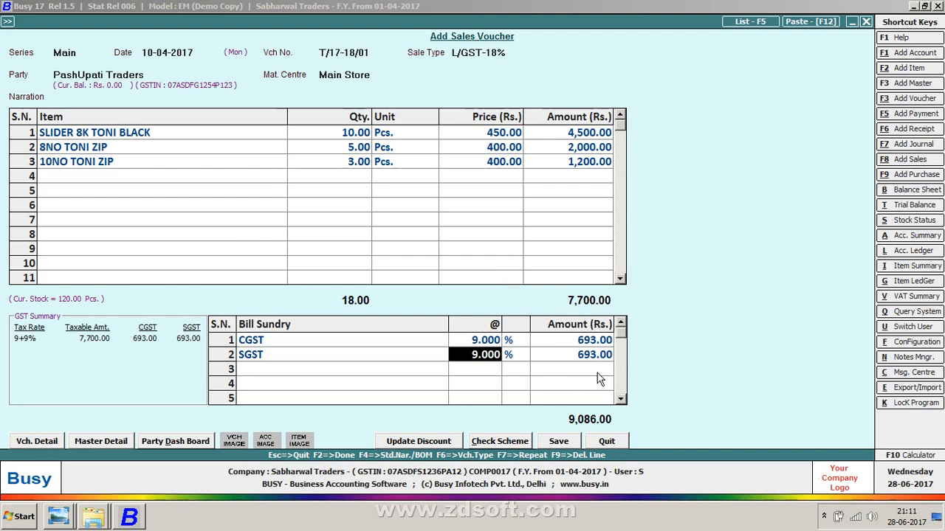
Step: Try to save the voucher and decline to continue past the tax warning
click(570, 443)
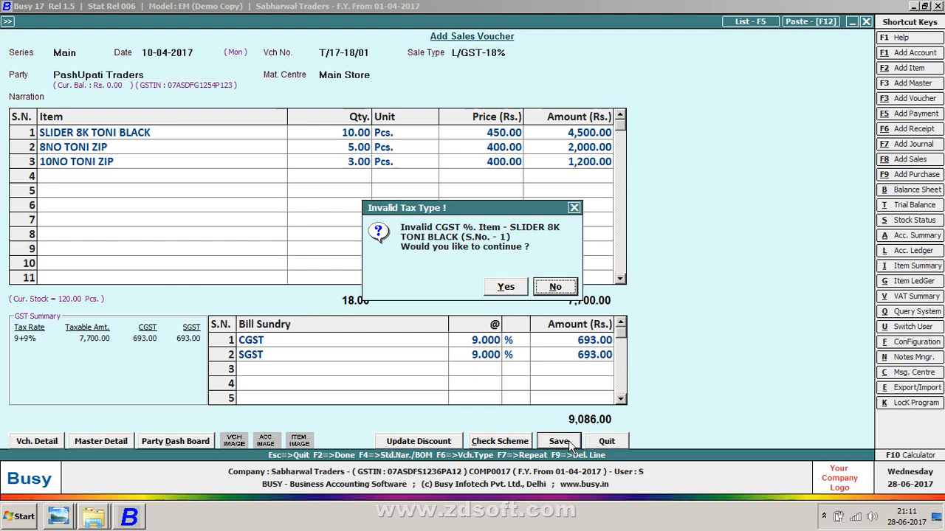
key(Return)
Step: Open the SLIDER 8K TONI BLACK item master and change its tax category to 18%, saving it
key(Up)
key(Up)
key(Up)
key(Up)
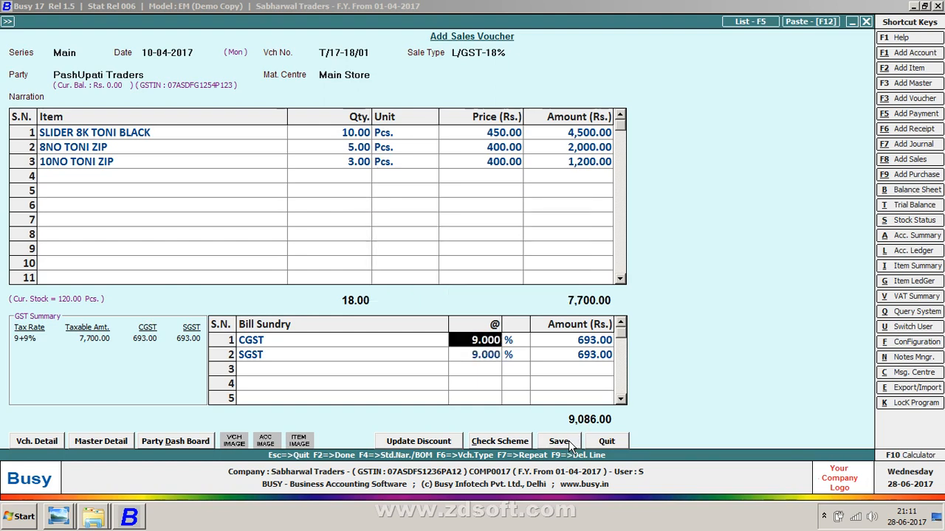
key(Left)
key(Left)
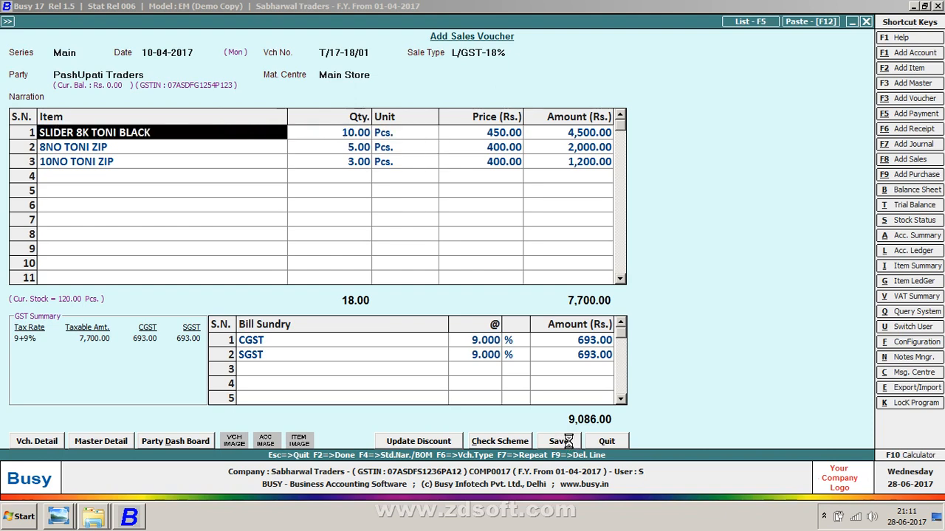
click(99, 444)
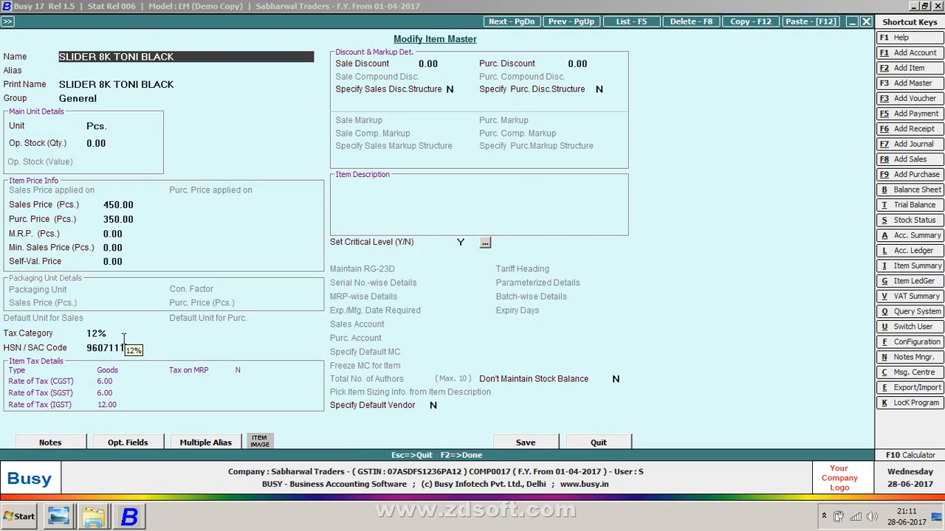
click(101, 333)
text(18)
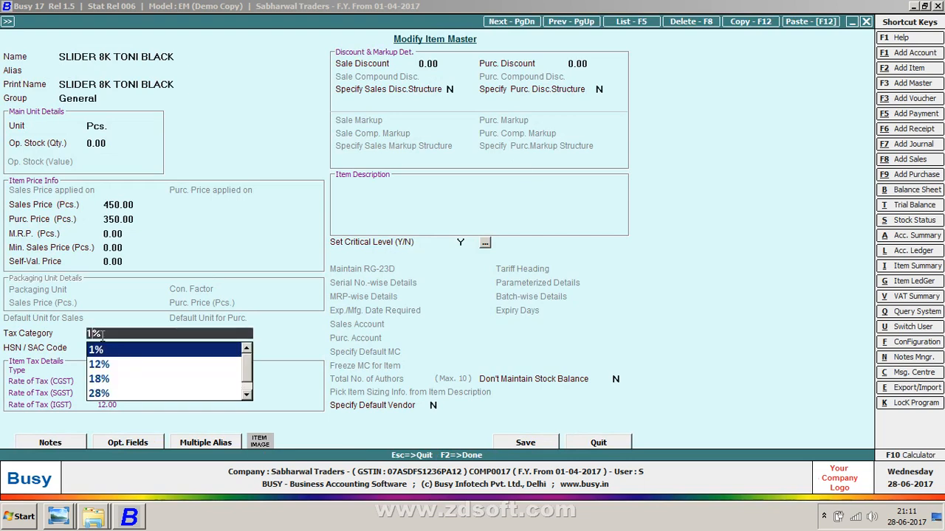
key(Return)
key(F2)
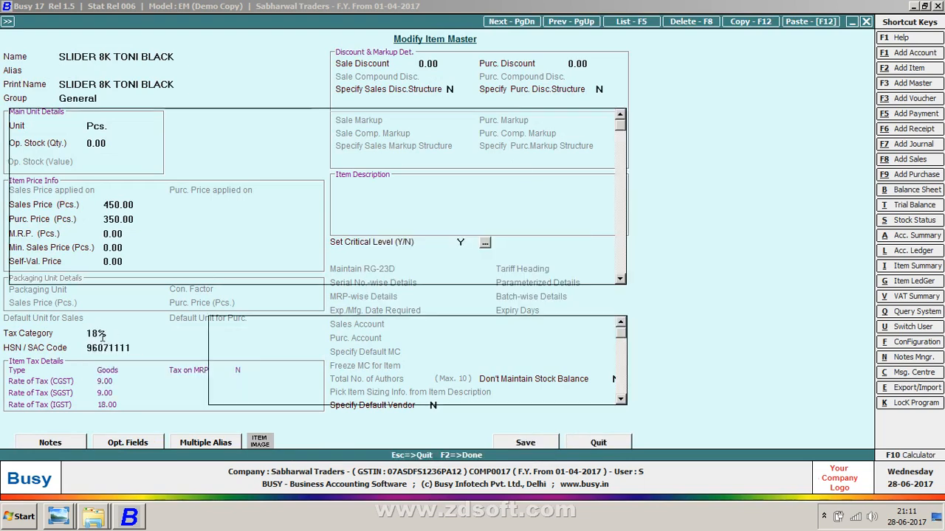
key(Return)
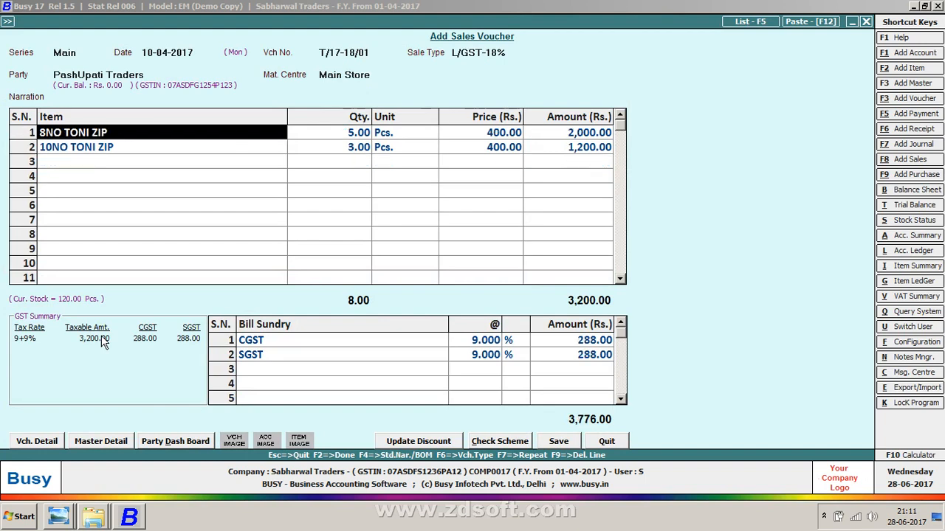
Step: Insert SLIDER 8K TONI BLACK as the first item with quantity 10
text(8)
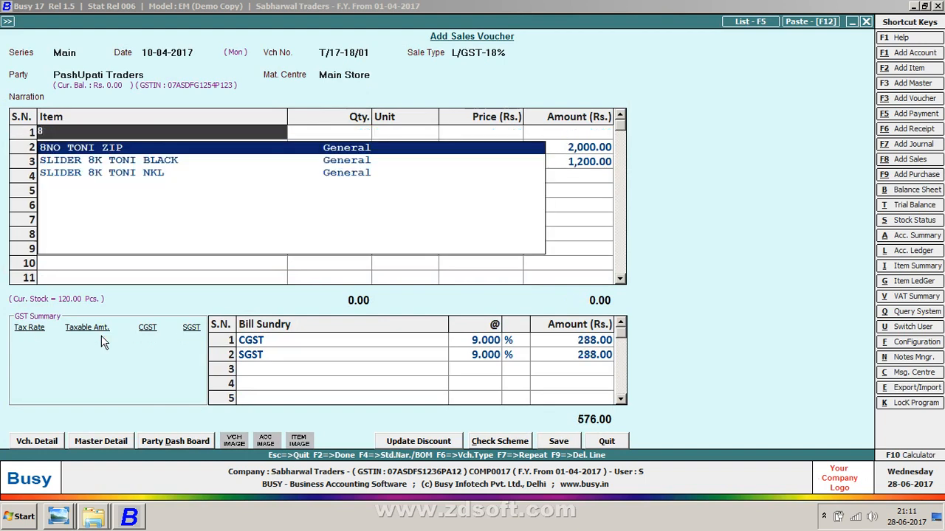
key(Down)
key(Return)
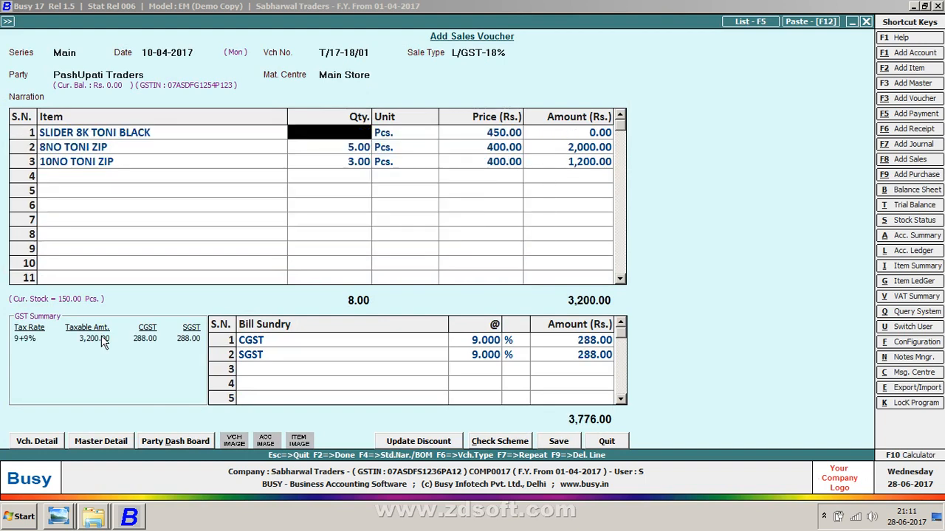
text(10)
key(Return)
Step: Try to save the voucher and decline to continue past the tax warning
key(Return)
key(Return)
key(Return)
key(Return)
key(Return)
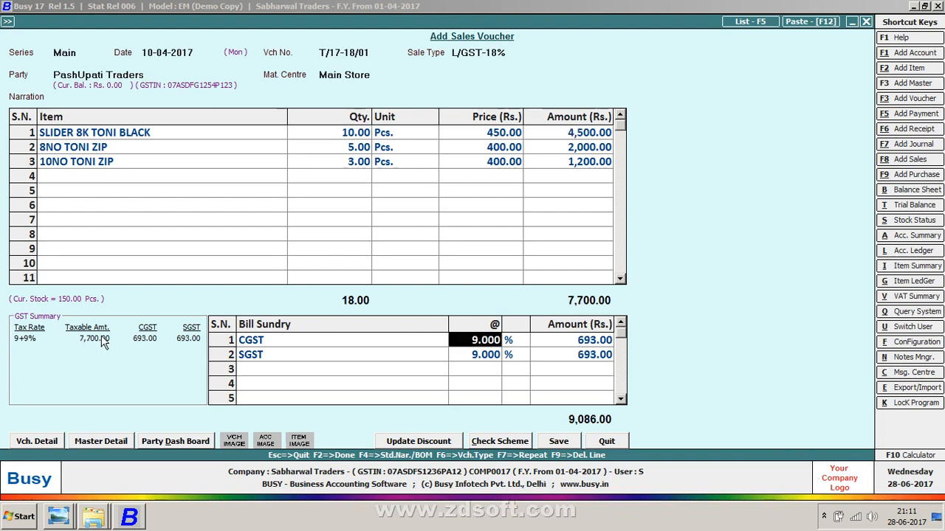
key(Return)
key(Up)
key(F2)
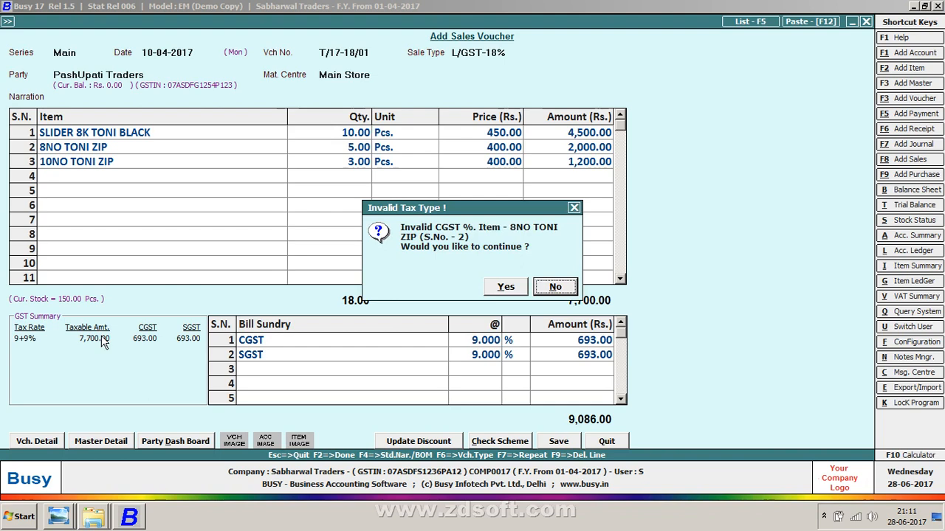
key(Return)
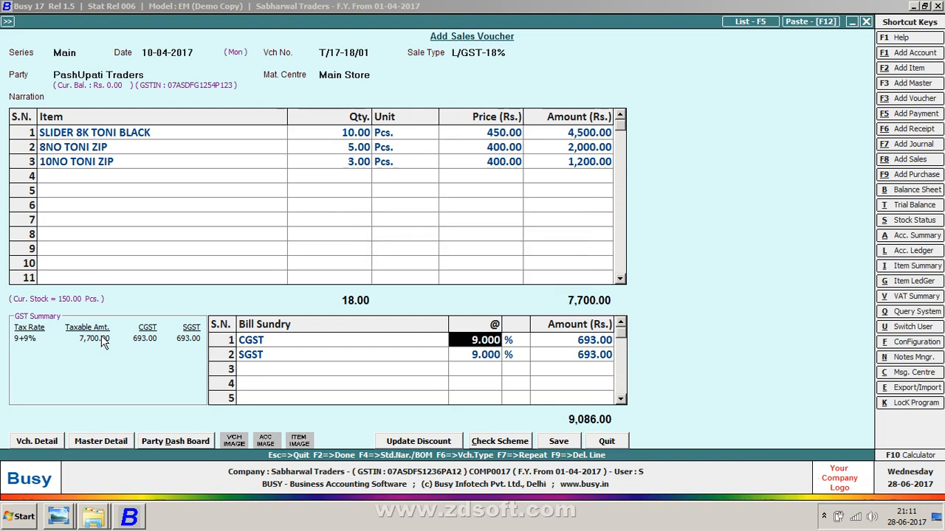
Step: Open the SLIDER 8K TONI BLACK item master, set its tax category to 12%, and save it
key(Escape)
key(Escape)
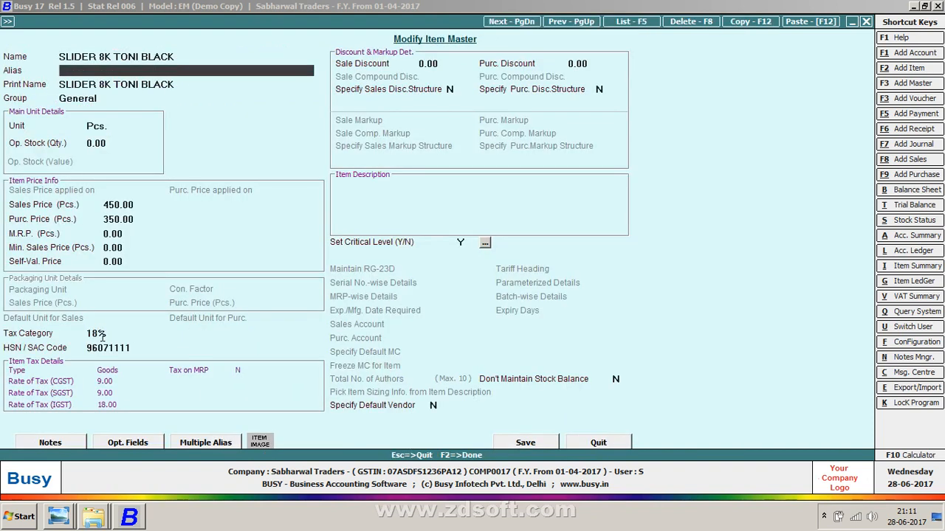
key(Return)
key(Return)
key(Return)
key(Return)
key(Return)
key(Return)
key(Return)
key(Return)
key(Return)
key(Return)
key(Return)
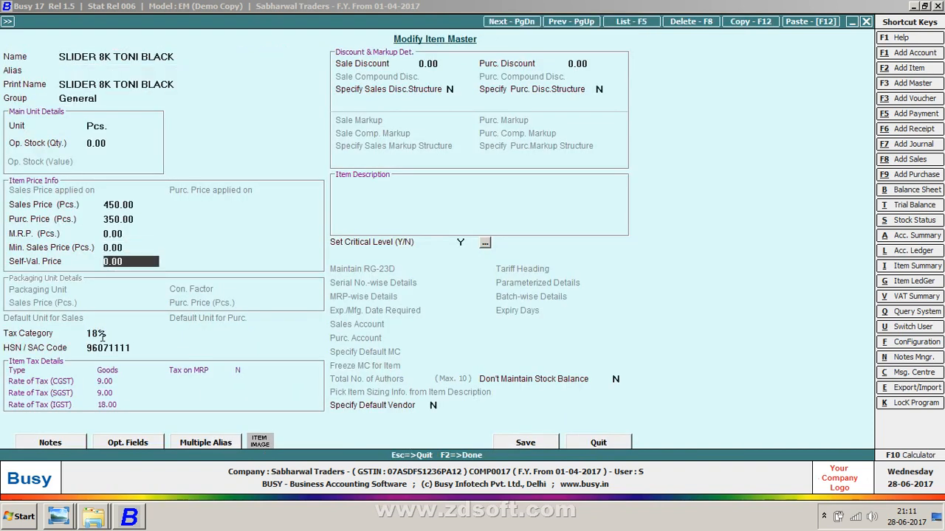
text(12)
key(Return)
key(F2)
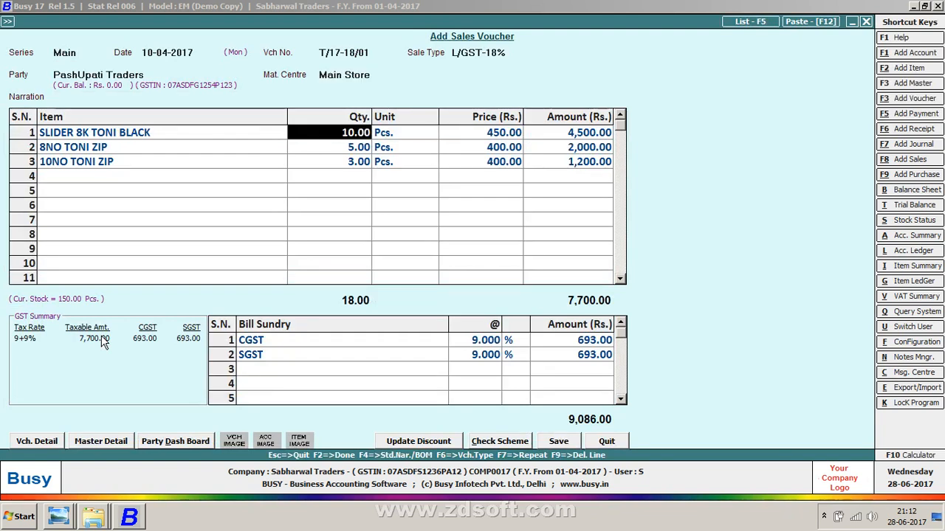
Step: Delete the first item line and re-enter SLIDER 8K TONI BLACK with quantity 10
key(F9)
key(Insert)
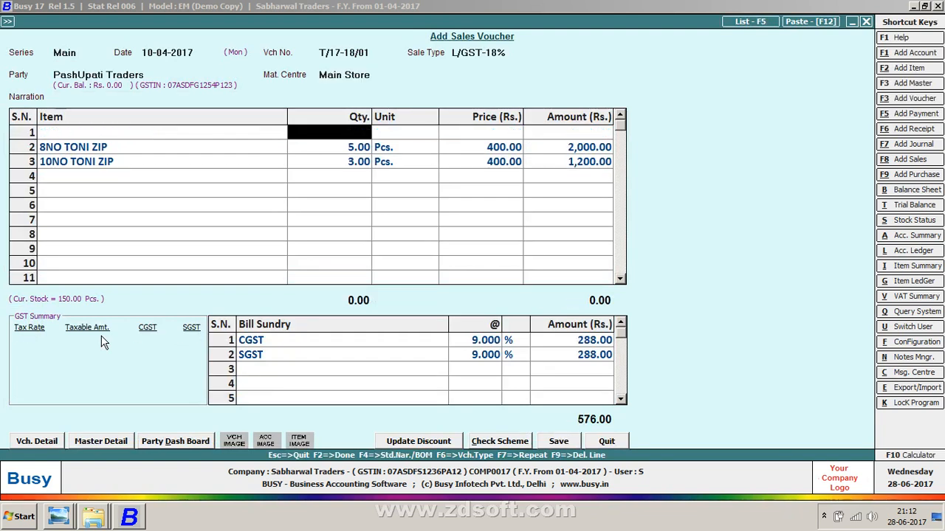
key(Left)
key(space)
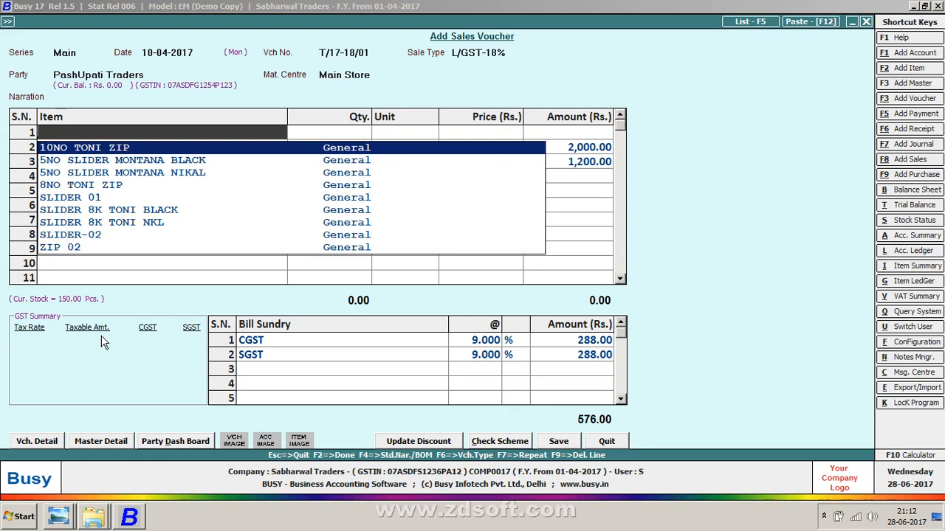
text(8)
key(Down)
key(Return)
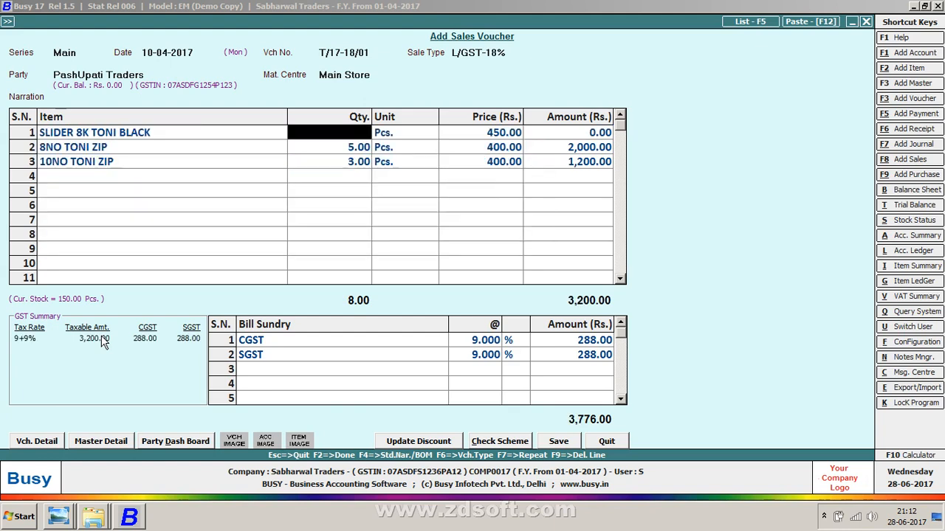
text(10)
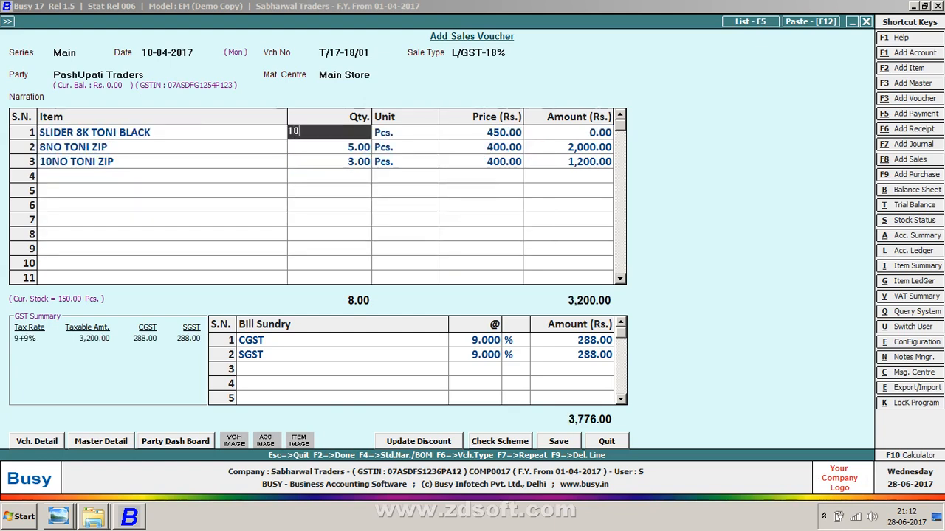
key(Return)
Step: Change the voucher's sale type to L/GST-12%
key(Escape)
key(Escape)
key(Escape)
key(Escape)
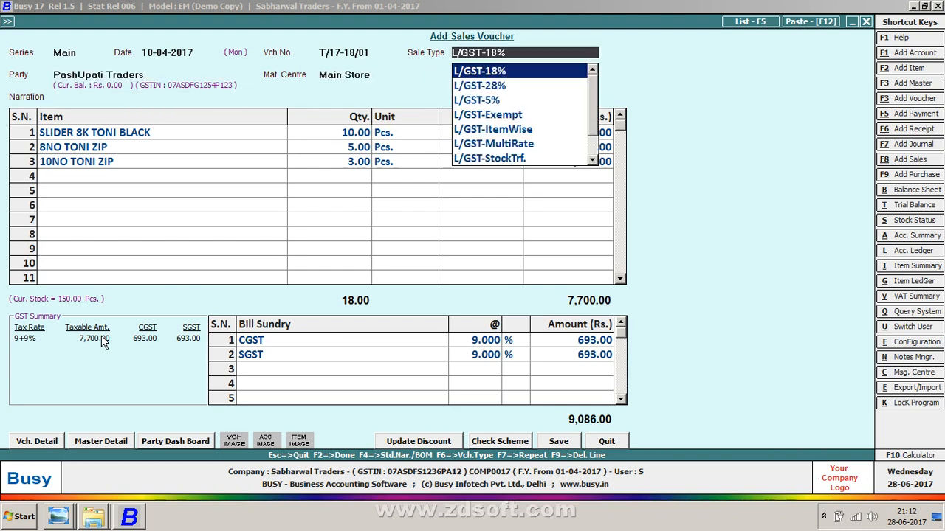
key(Down)
key(Up)
key(Up)
key(Return)
key(Return)
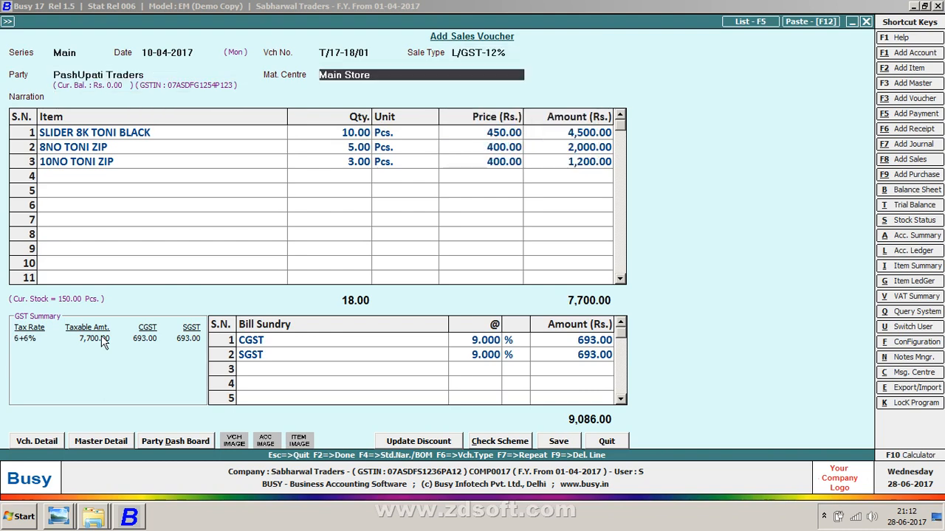
Step: Delete the CGST bill sundry row
key(Tab)
key(Tab)
key(Tab)
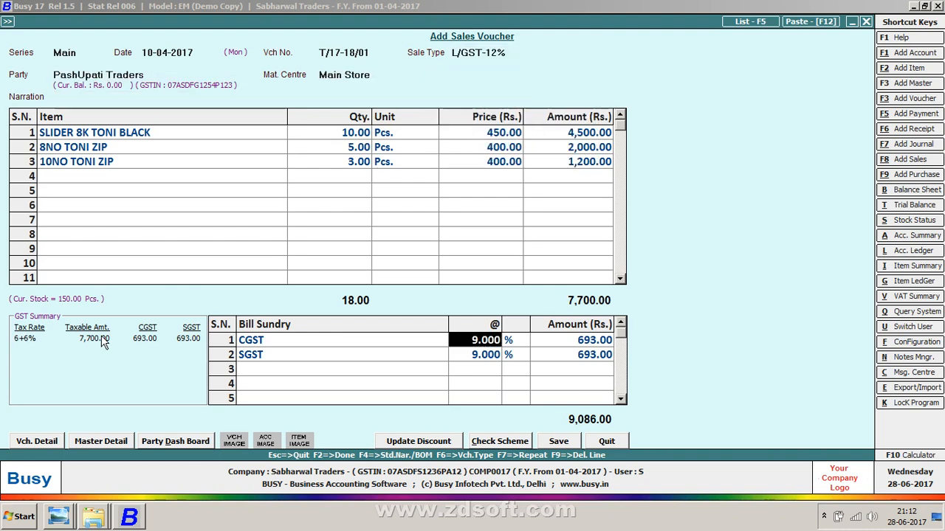
key(F9)
key(F9)
key(Return)
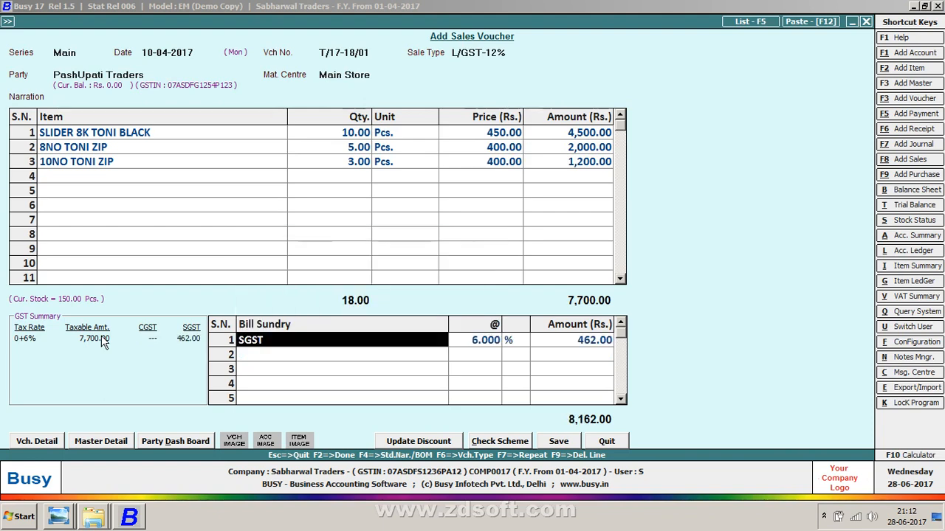
Step: Add CGST again as the second bill sundry at 6%
key(Return)
key(Return)
key(Return)
text(s)
key(Down)
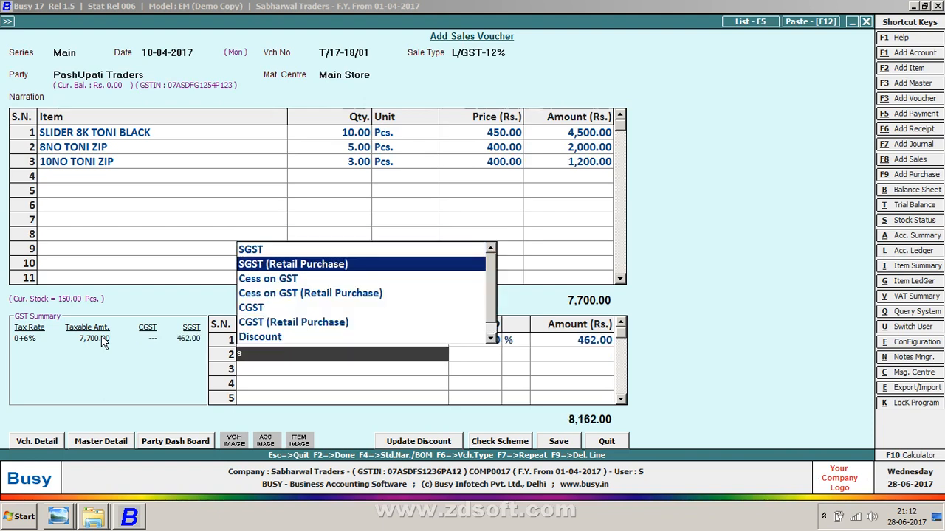
key(Down)
key(Down)
key(Down)
key(Return)
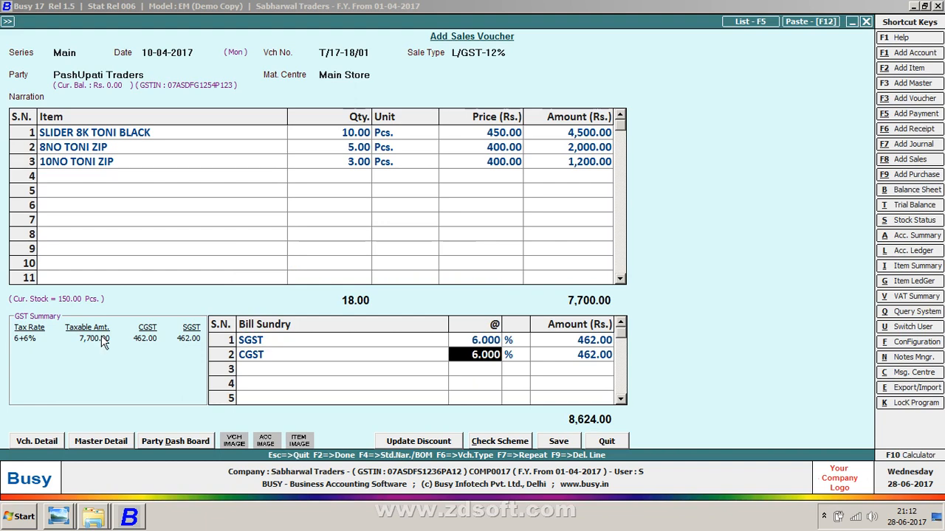
Step: Save the sales voucher
key(F2)
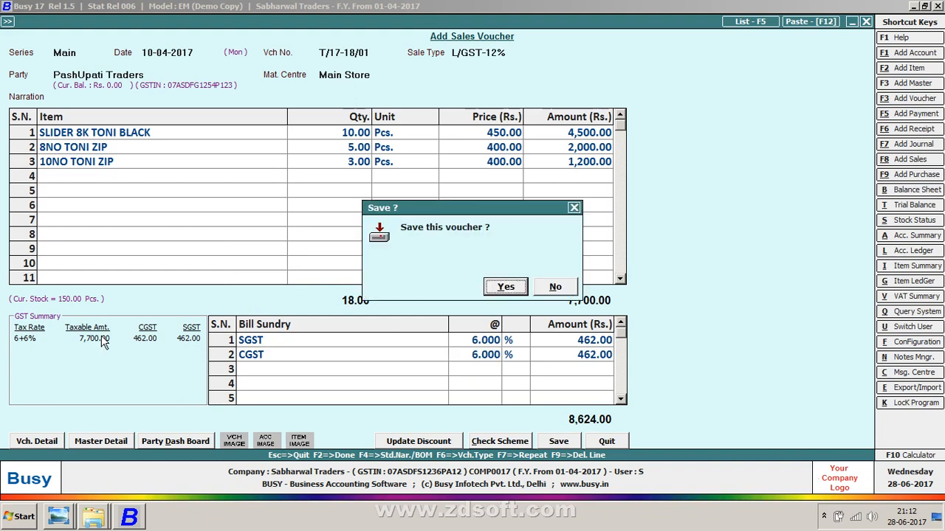
key(Return)
key(Right)
key(Return)
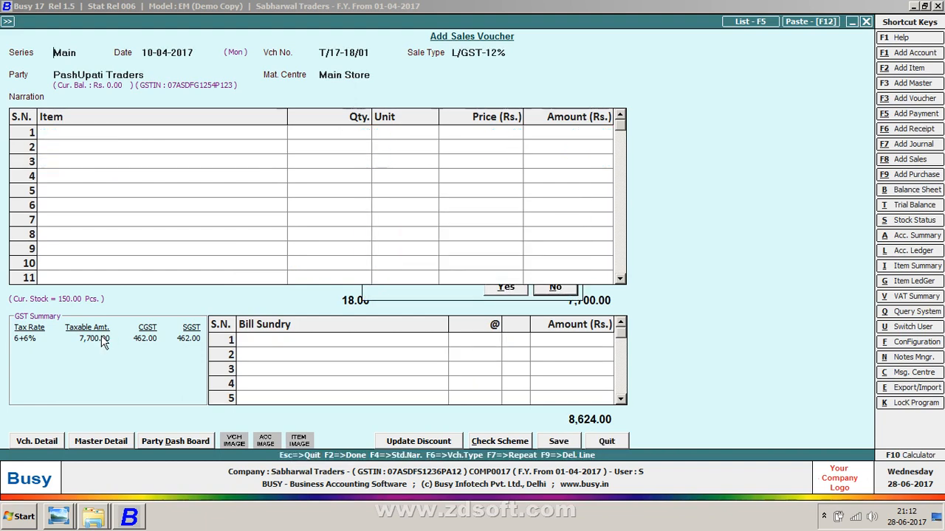
Step: Review the sales sheet's second voucher entry for Neha Enterprises
key(alt+Tab)
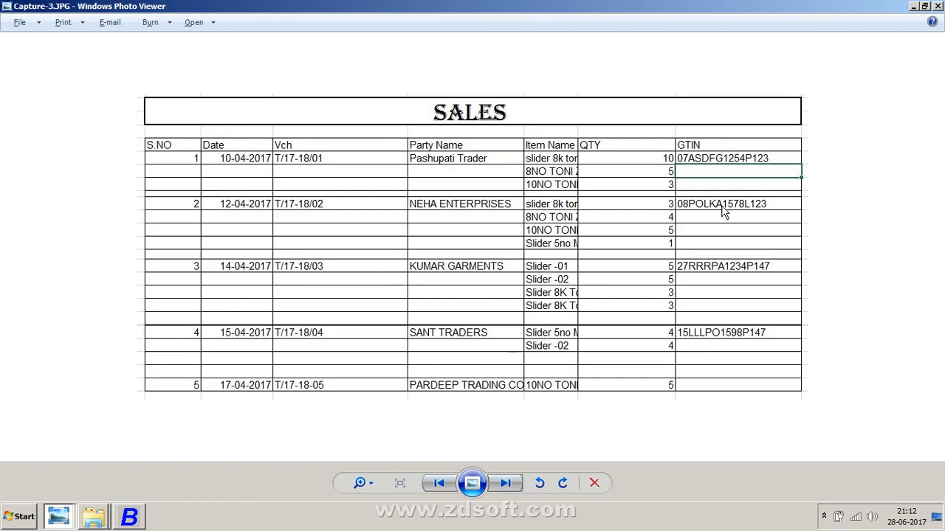
key(alt+Tab)
key(alt+Tab)
key(alt+Tab)
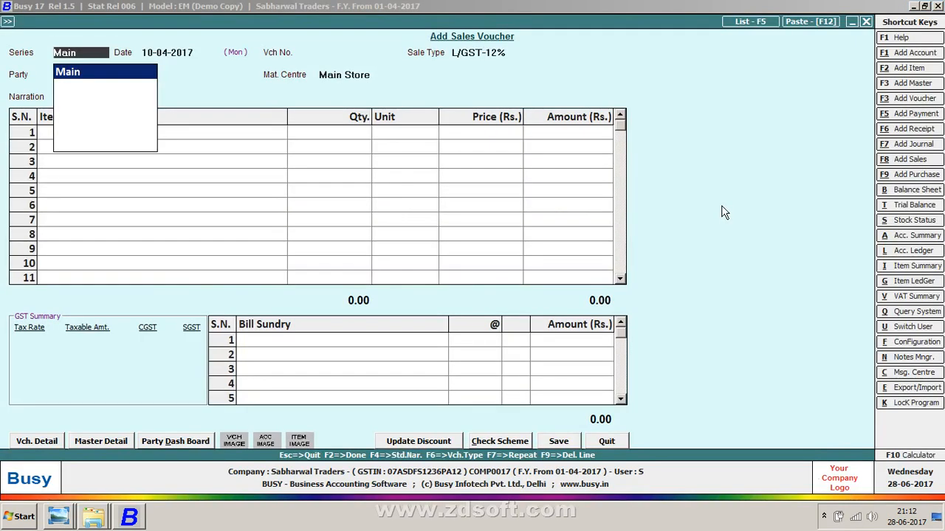
key(alt+Tab)
key(alt+Tab)
key(Return)
key(Return)
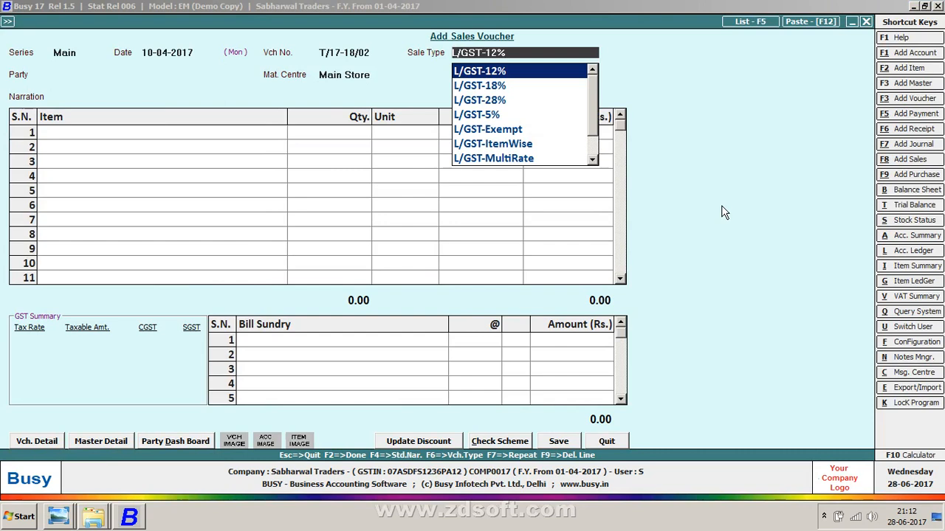
key(alt+Tab)
key(alt+Tab)
key(Escape)
key(Escape)
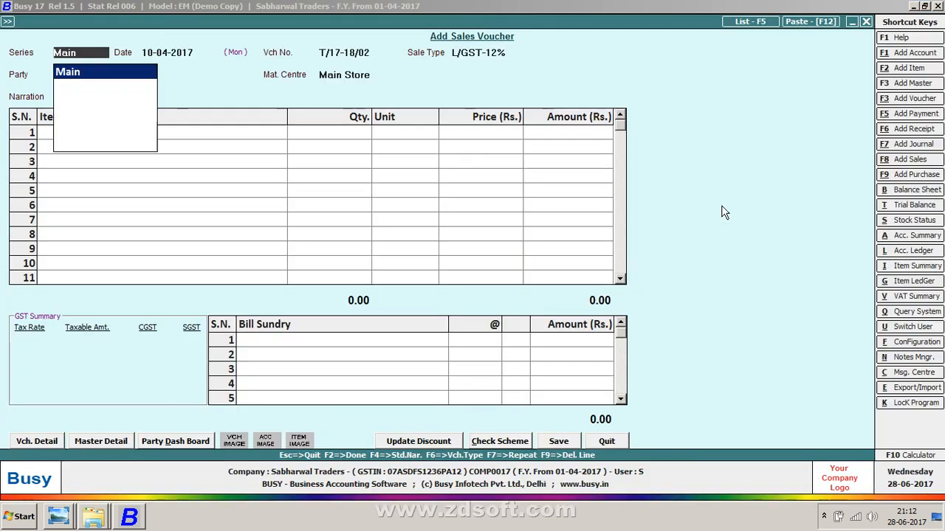
Step: Date the new voucher 12-04-2017 and set its sale type to I/GST-12%
key(Return)
text(12)
key(Return)
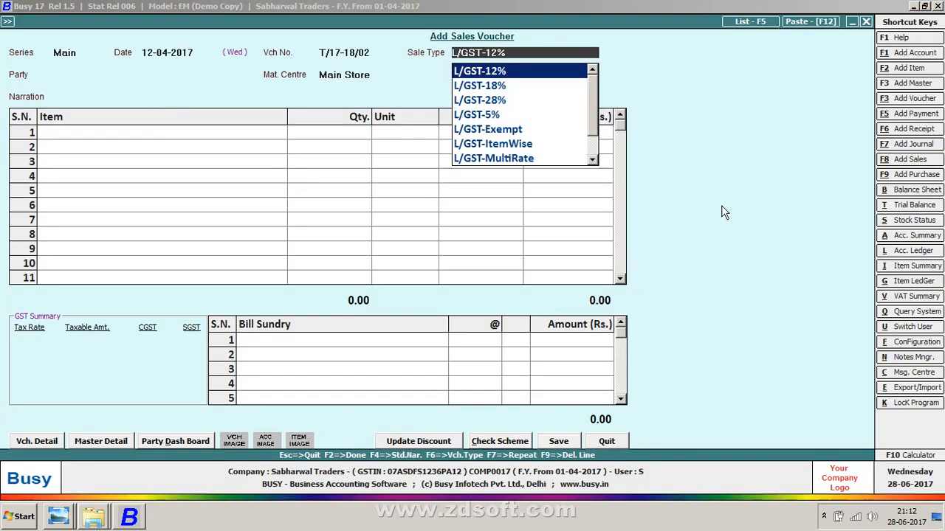
key(BackSpace)
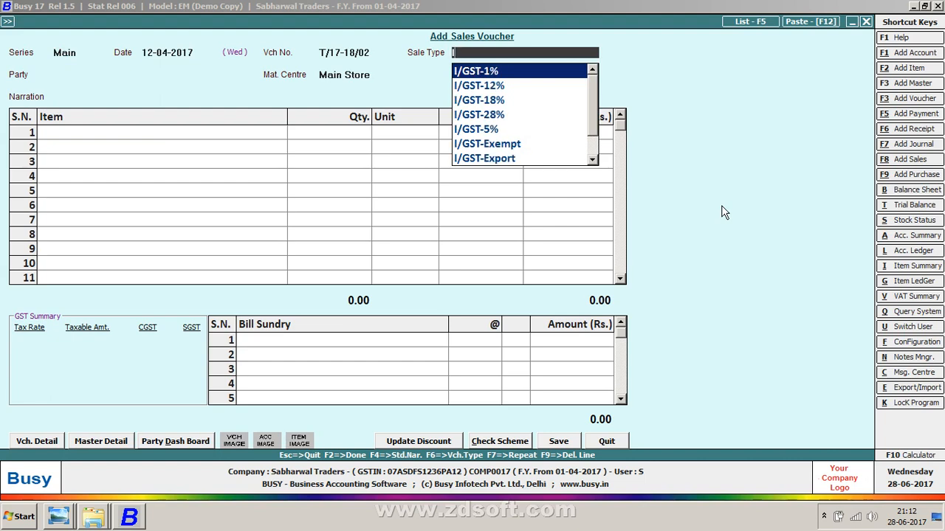
key(Down)
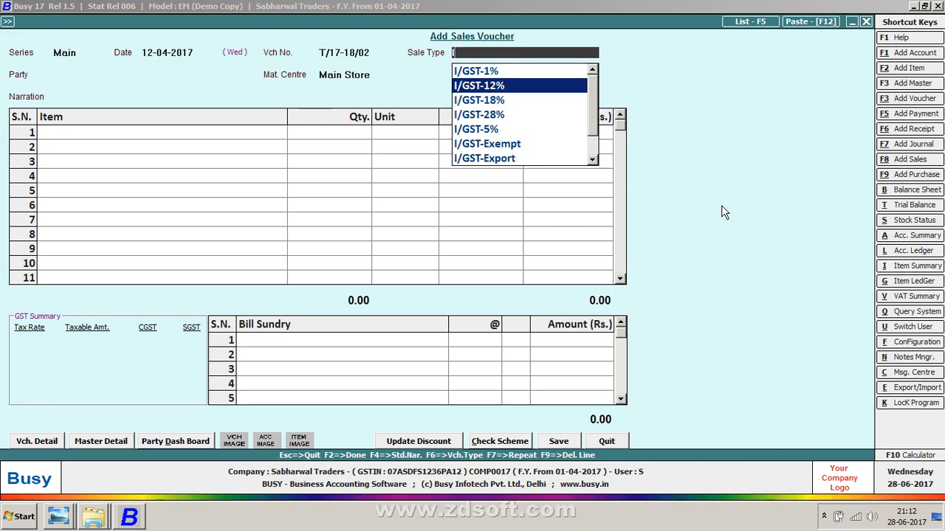
key(Return)
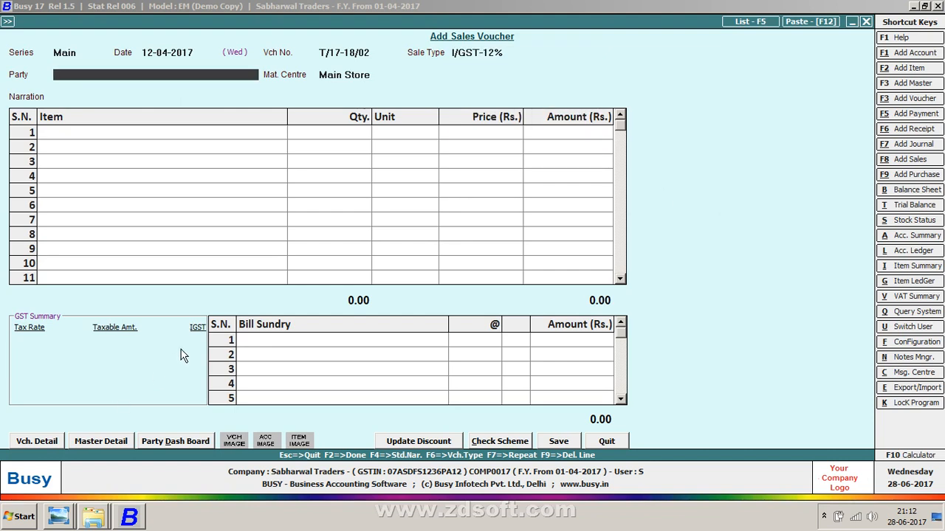
Step: Create a new party account named Neha Enterpises from the party field
key(alt+Tab)
key(alt+Tab)
key(alt+c)
text(N)
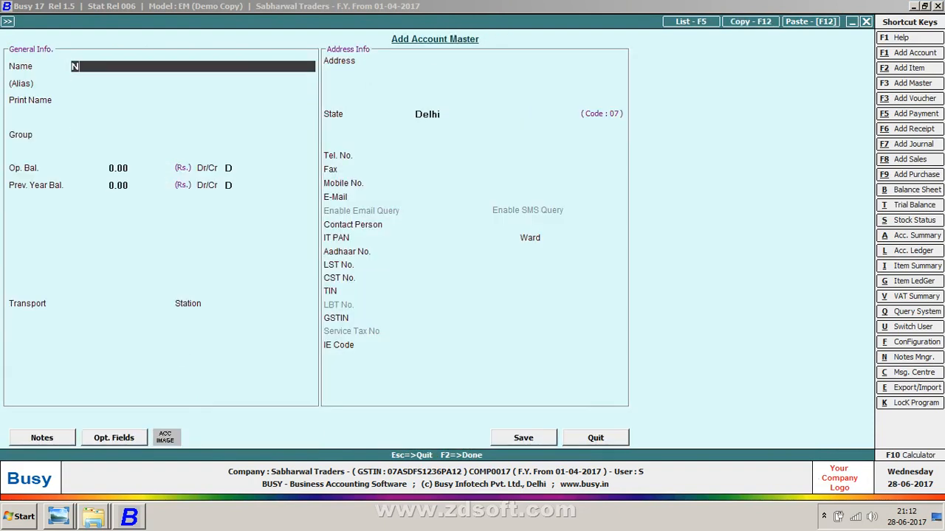
text(eha Enterprise)
key(BackSpace)
key(BackSpace)
key(BackSpace)
key(BackSpace)
key(BackSpace)
text(op)
key(BackSpace)
key(BackSpace)
key(BackSpace)
key(BackSpace)
key(BackSpace)
key(BackSpace)
key(BackSpace)
text(Ebtr)
key(BackSpace)
key(BackSpace)
key(BackSpace)
text(ntero)
key(BackSpace)
text(piise)
key(BackSpace)
key(BackSpace)
key(BackSpace)
key(BackSpace)
text(ises)
Step: Assign the account to Sundry Creditors and turn off bill-by-bill balancing
key(Return)
key(Return)
key(Return)
text(sun)
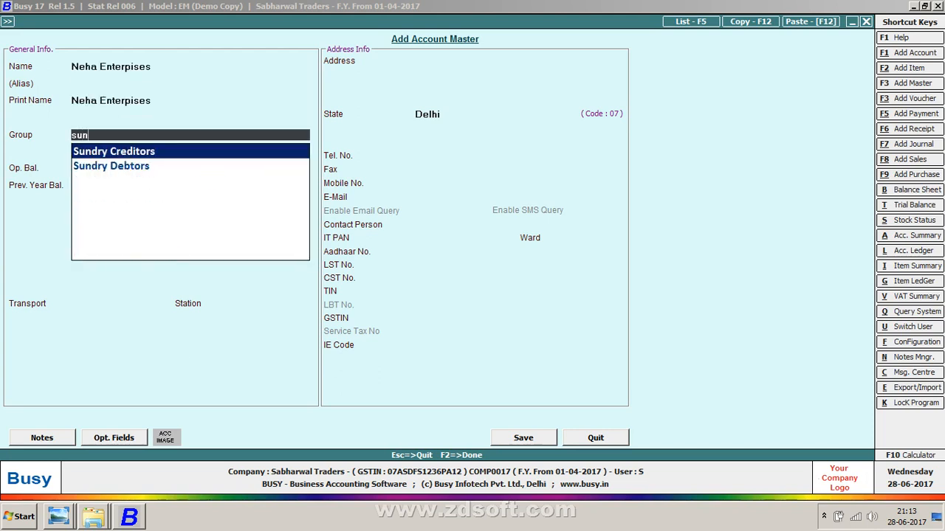
key(Return)
key(Return)
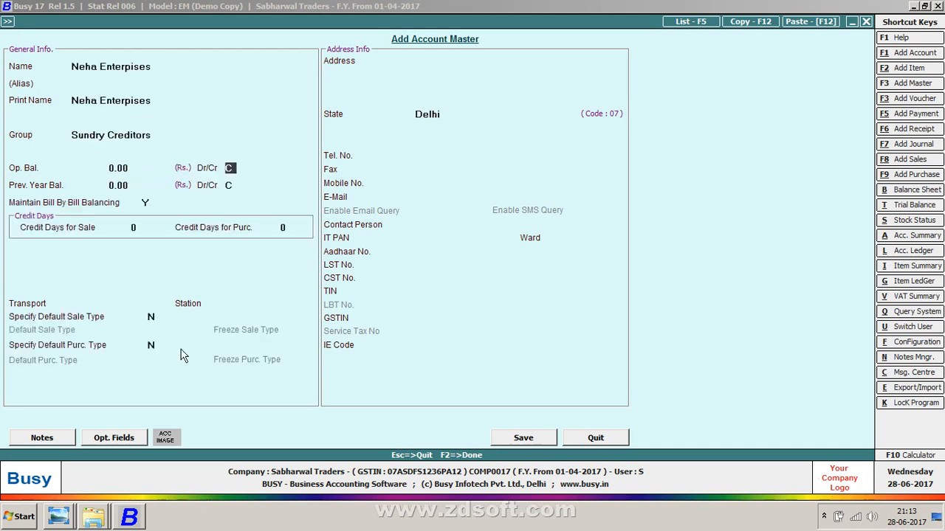
key(Return)
key(Return)
key(Return)
text(n)
key(Return)
Step: Change the new party account's group to Sundry Debtors, keeping bill-by-bill balancing off
key(Escape)
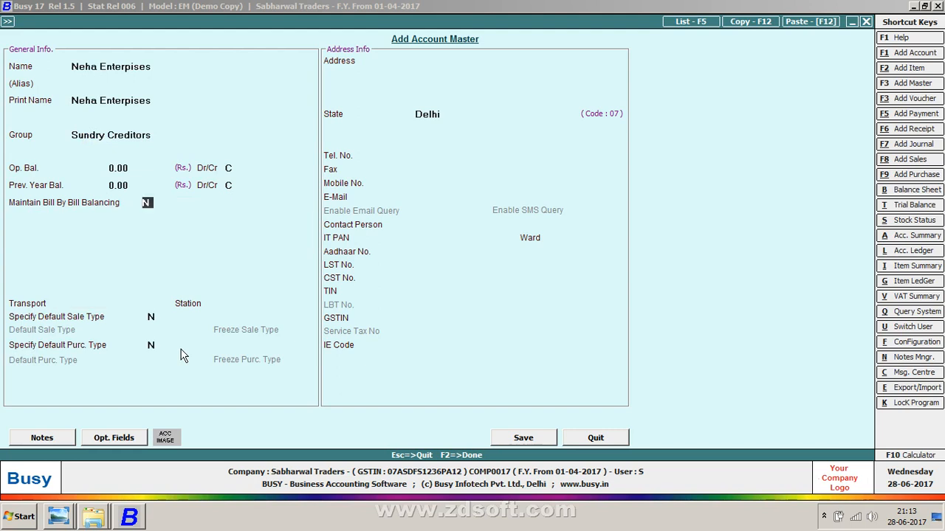
key(Escape)
key(Escape)
key(Escape)
key(Escape)
text(un)
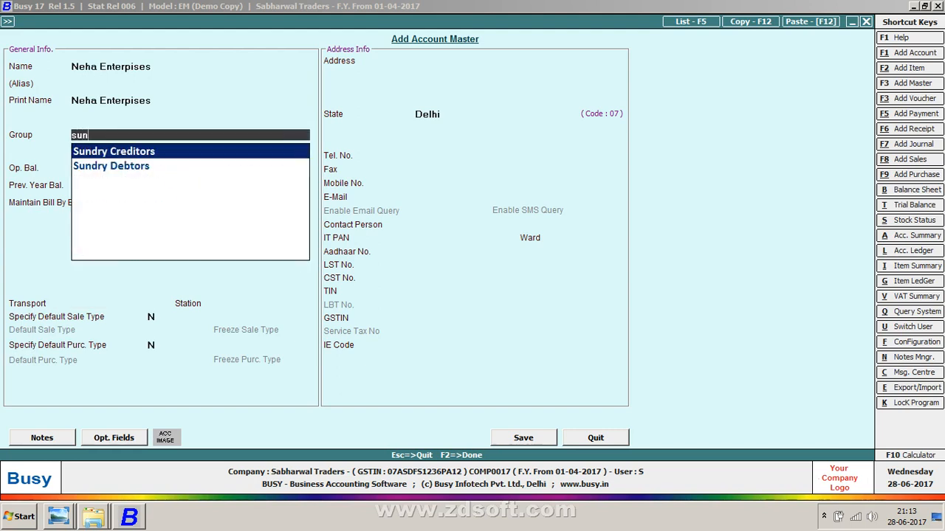
key(Down)
key(Return)
key(Return)
key(Return)
key(Return)
key(Return)
key(Return)
key(Return)
key(Return)
key(Return)
key(Return)
key(Return)
key(Return)
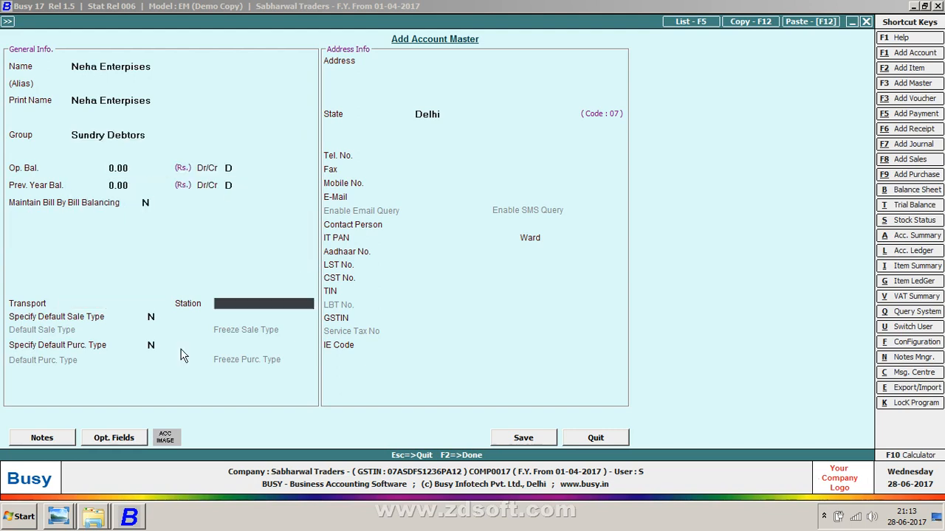
key(Return)
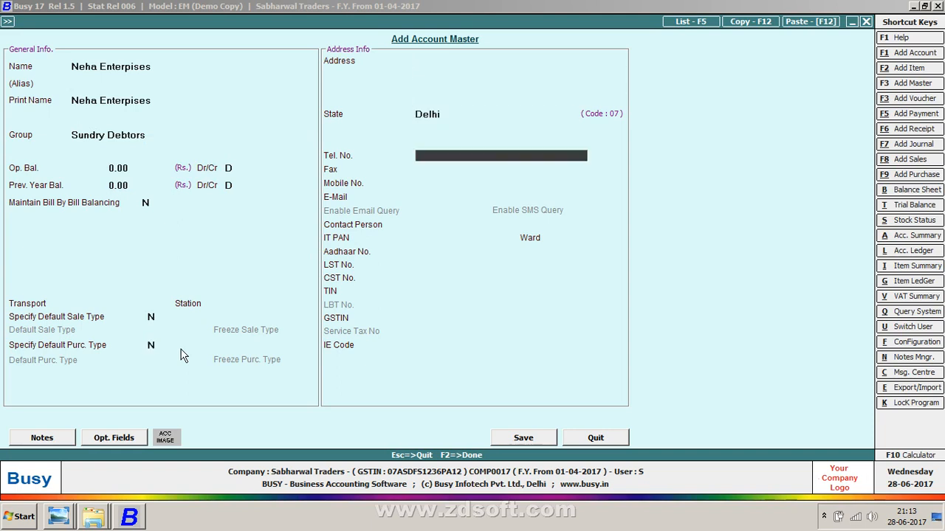
Step: Set the party account's state to Rajasthan
key(Up)
text(raj)
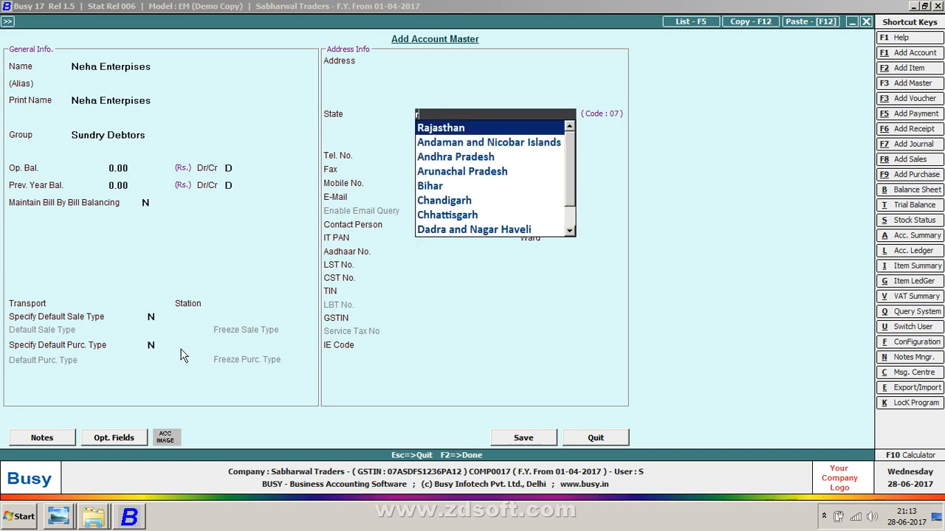
key(Return)
key(Return)
key(Return)
key(Return)
key(Return)
key(Return)
key(Return)
key(Return)
key(Return)
key(Return)
key(Return)
key(Return)
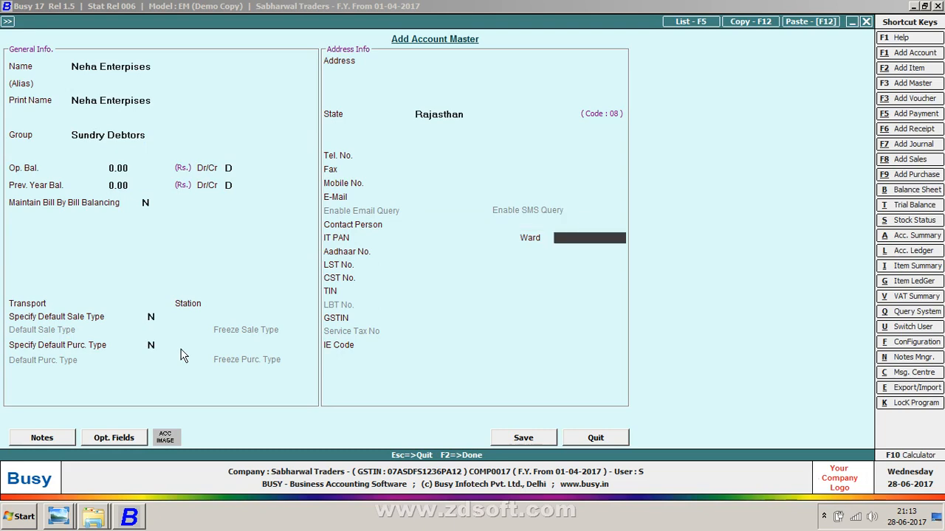
Step: Enter the party's GSTIN as listed on the sales sheet for Neha Enterprises
text(08)
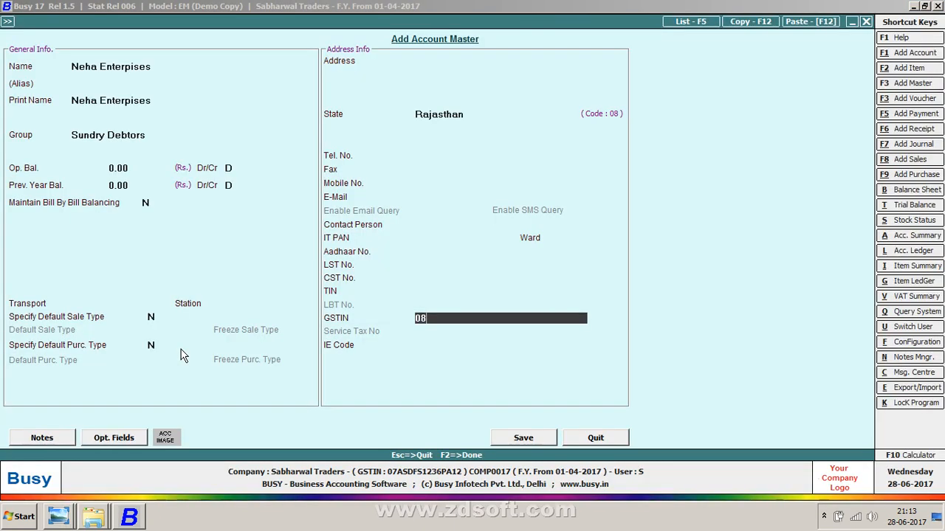
text(po)
key(BackSpace)
key(BackSpace)
key(BackSpace)
key(alt+Tab)
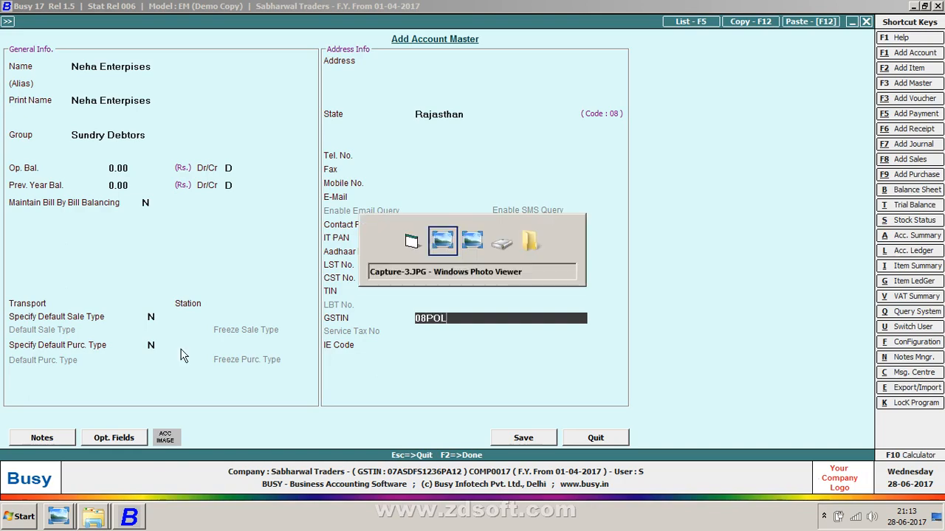
key(alt+Tab)
text(LK)
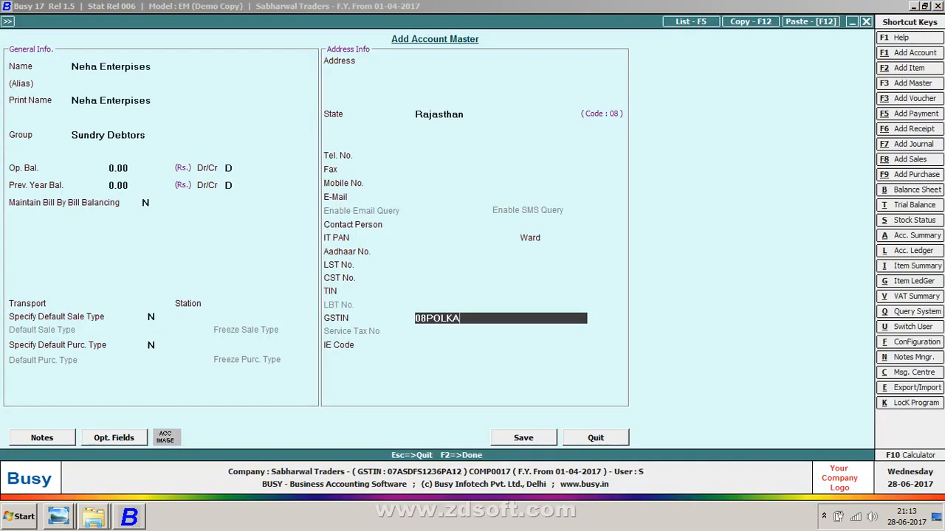
key(alt+Tab)
key(alt+Tab)
text(A15)
key(alt+Tab)
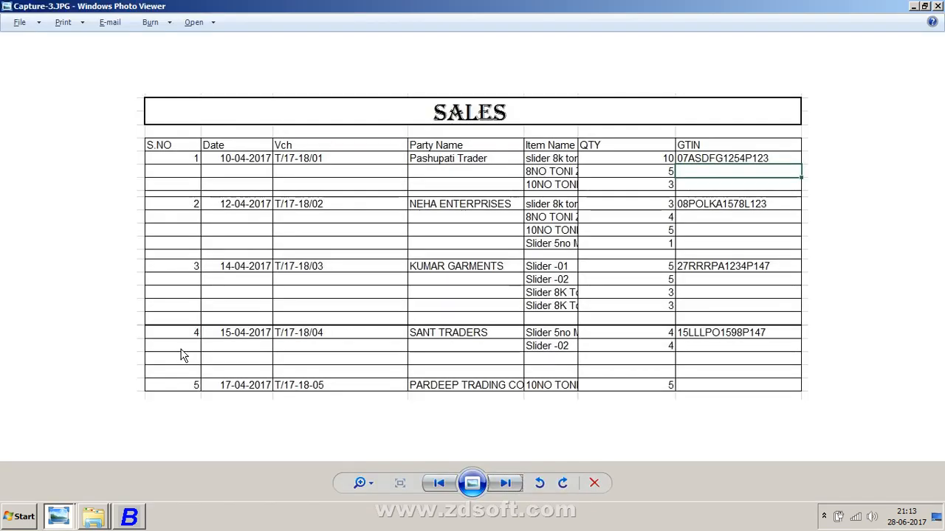
key(alt+Tab)
text(78L1)
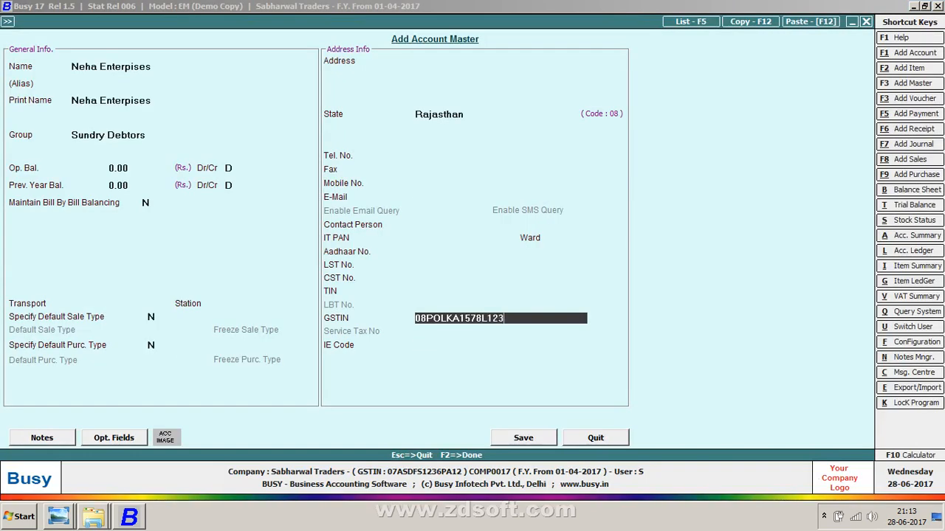
Step: Save the new party account and pass the voucher's empty transport details to reach the item grid
key(Return)
key(Return)
key(Return)
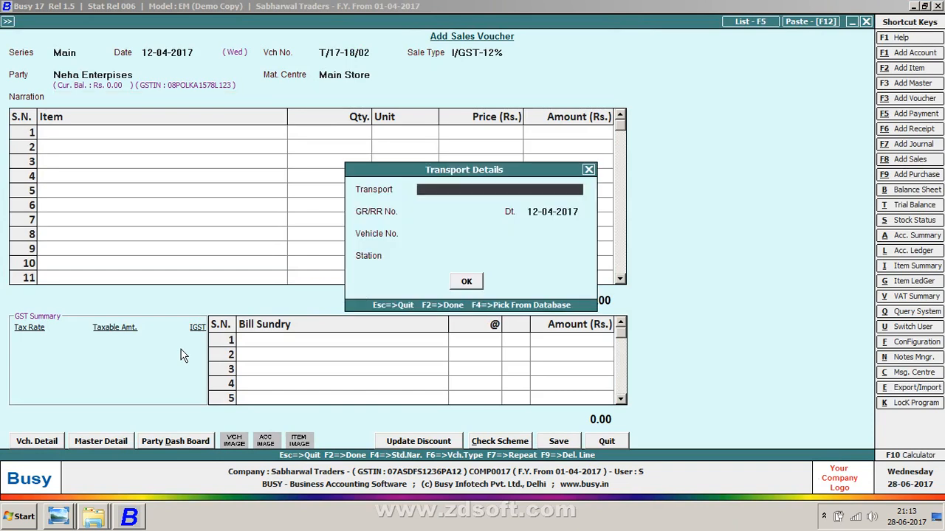
key(Return)
key(Return)
key(Return)
key(Return)
key(Return)
key(Return)
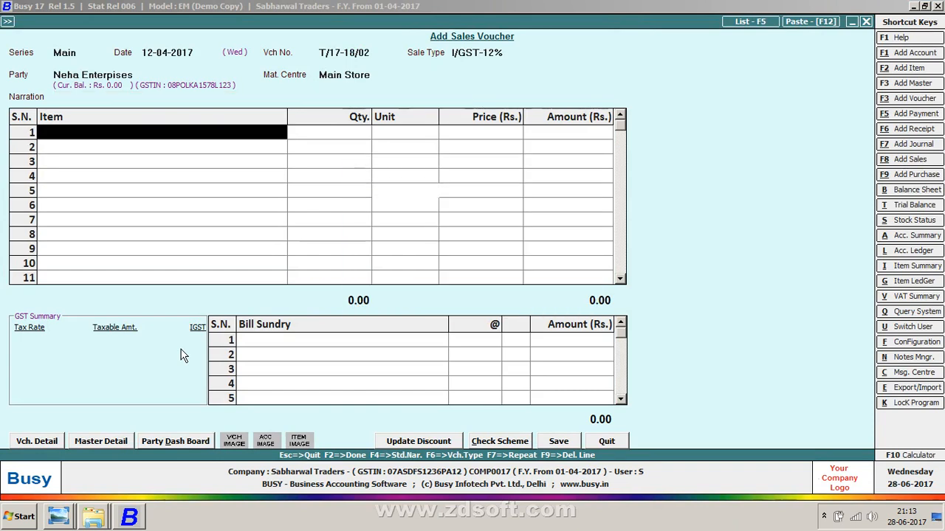
Step: Add SLIDER 8K TONI NKL as the first item with quantity 3
key(alt+Tab)
key(alt+Tab)
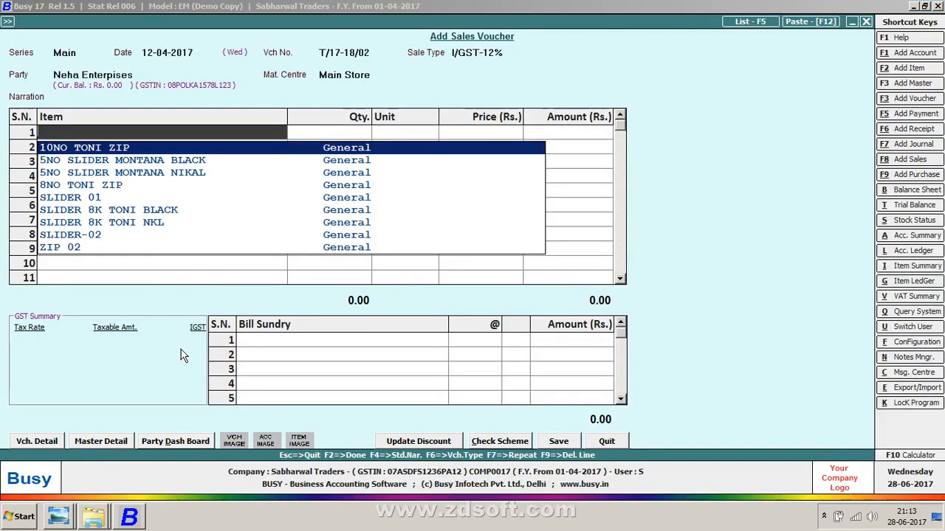
key(Return)
key(Escape)
text(8)
key(Down)
key(Down)
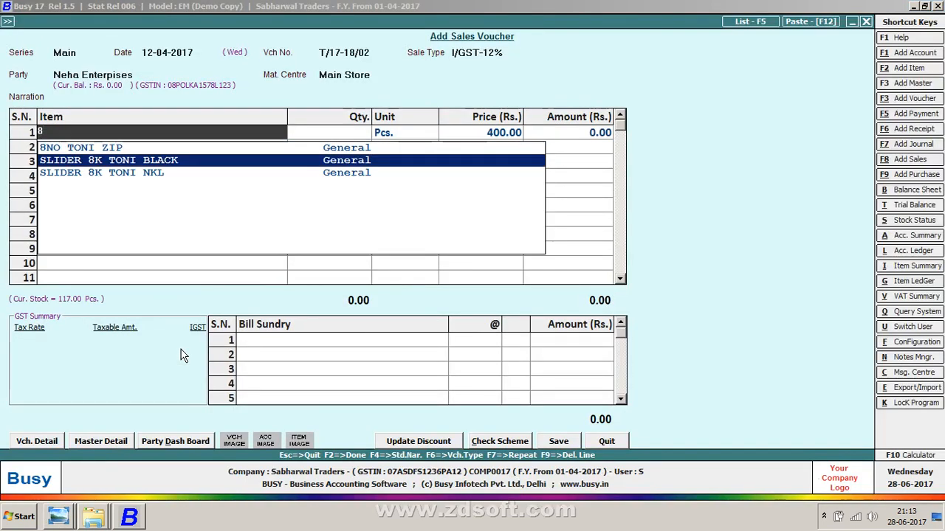
key(Return)
key(alt+Tab)
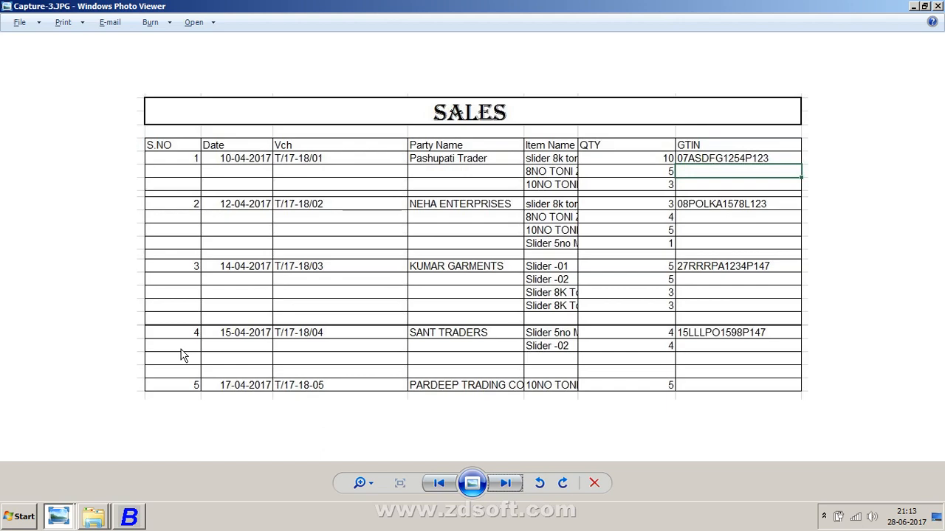
key(alt+Tab)
key(alt+Tab)
Step: Add 8NO TONI ZIP as the second item with quantity 4
key(alt+Tab)
text(3)
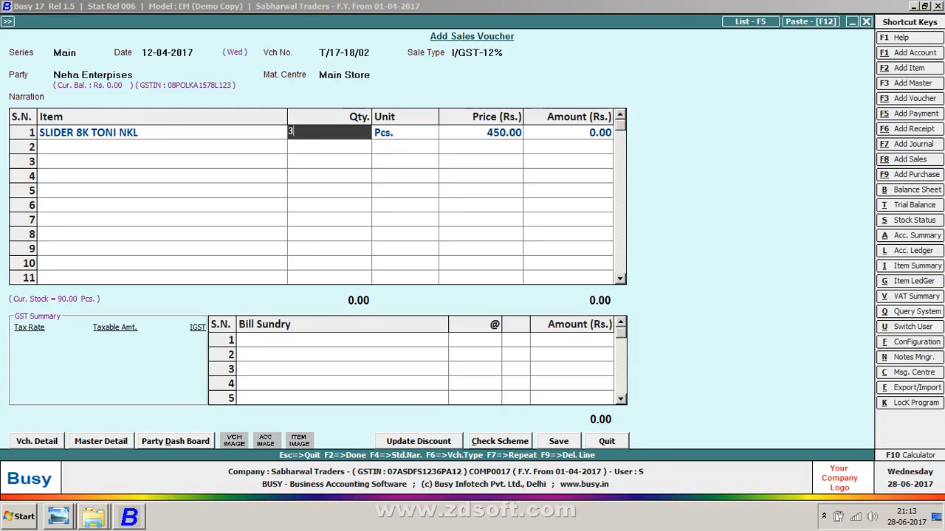
key(Return)
key(Return)
key(Return)
key(Return)
key(alt+Tab)
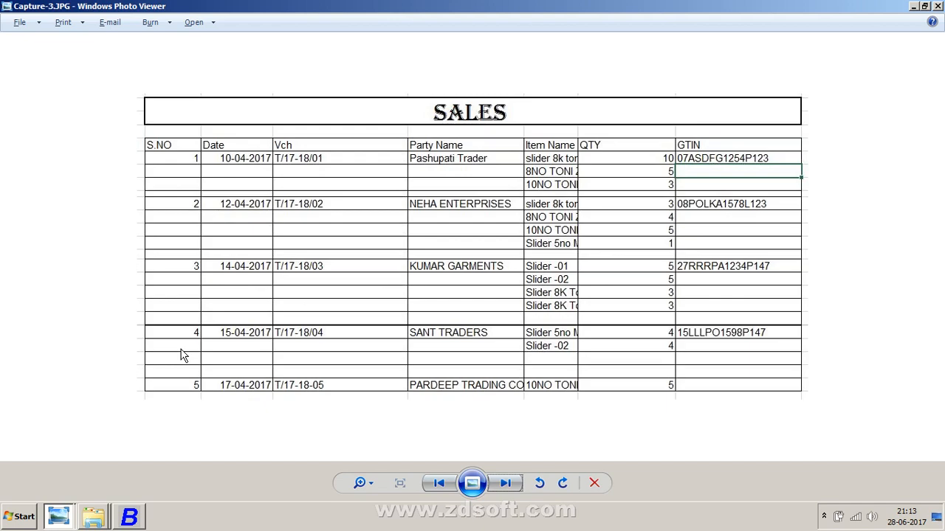
key(alt+Tab)
key(Down)
key(Up)
key(Return)
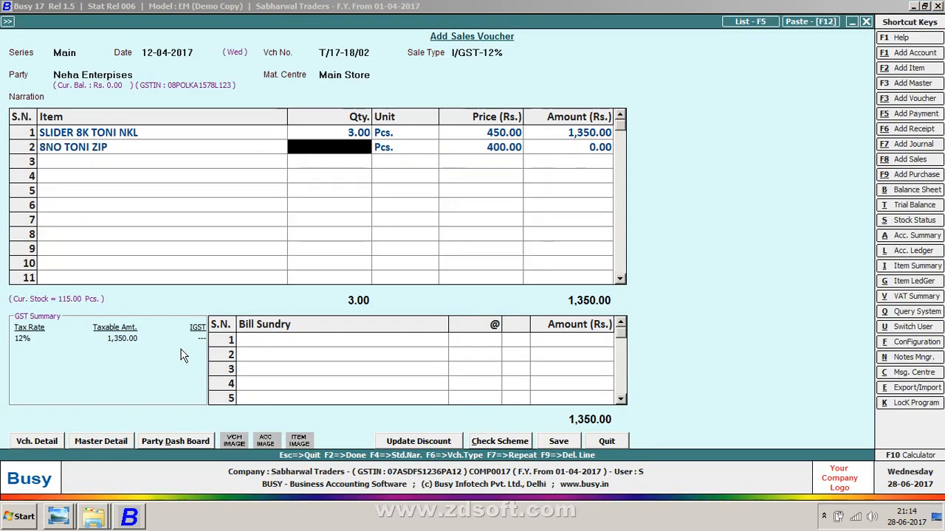
key(alt+Tab)
Step: Add 10NO TONI ZIP as the third item with quantity 5
key(alt+Tab)
text(4)
key(Return)
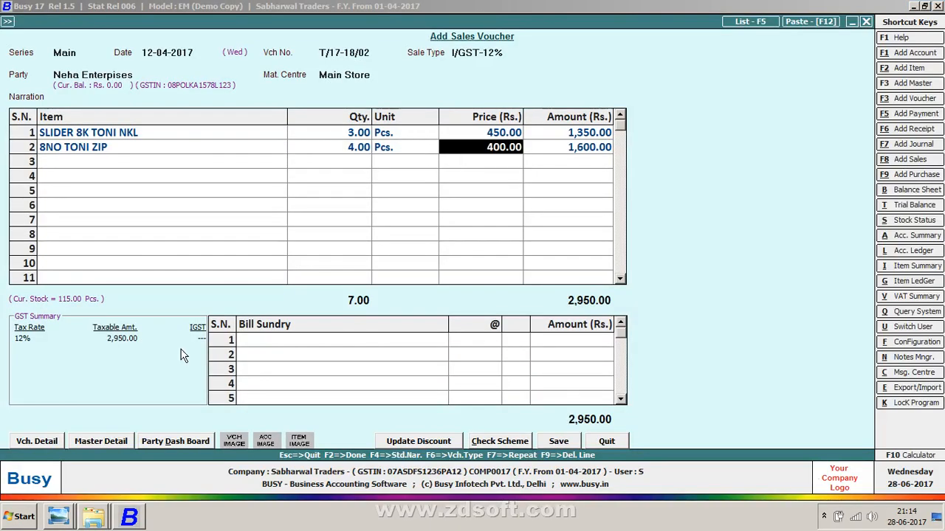
key(Return)
key(Return)
key(alt+Tab)
key(alt+Tab)
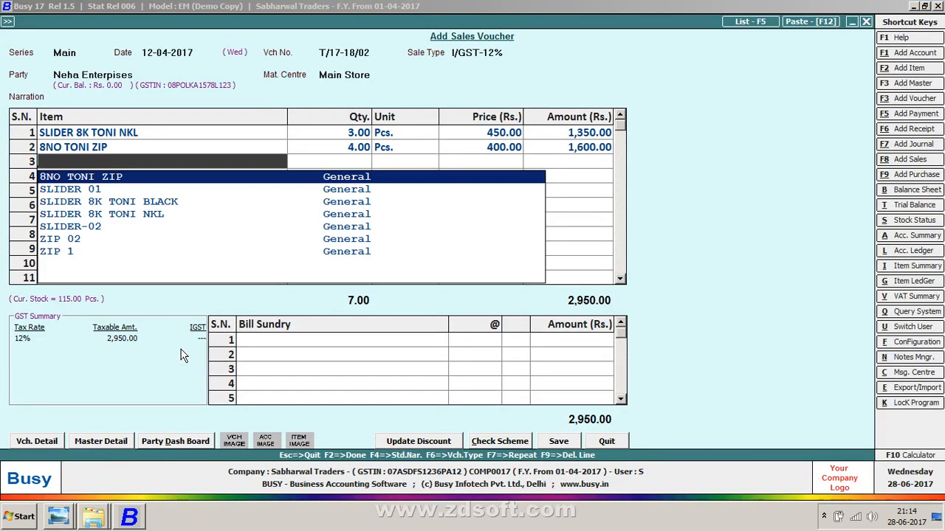
key(Down)
key(Down)
key(Down)
key(Down)
key(Down)
key(Up)
key(Up)
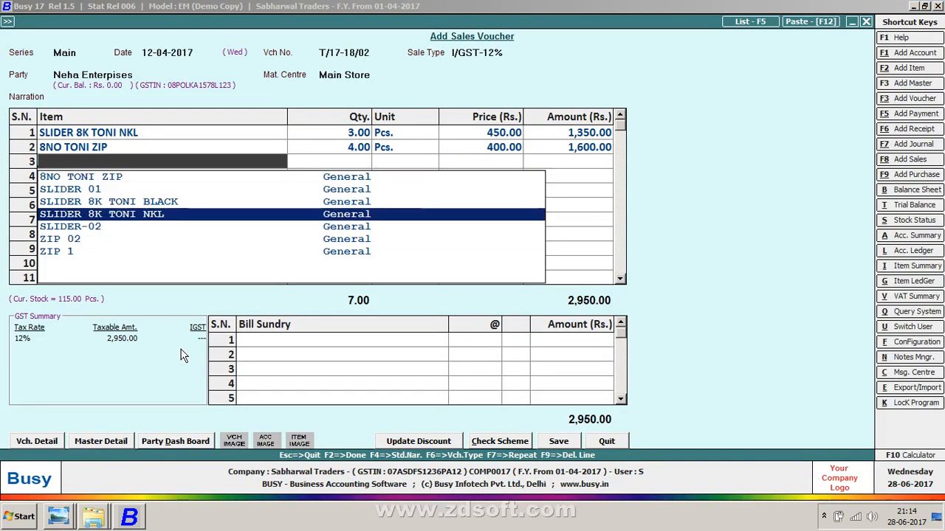
key(Up)
key(Up)
text(10)
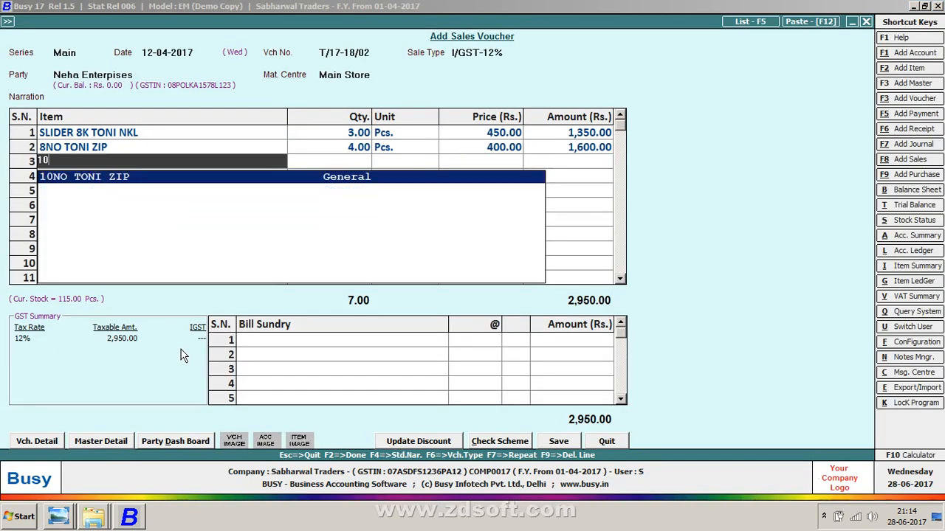
key(Return)
key(alt+Tab)
Step: Add 5NO SLIDER MONTANA NIKAL as the fourth item with quantity 1
key(alt+Tab)
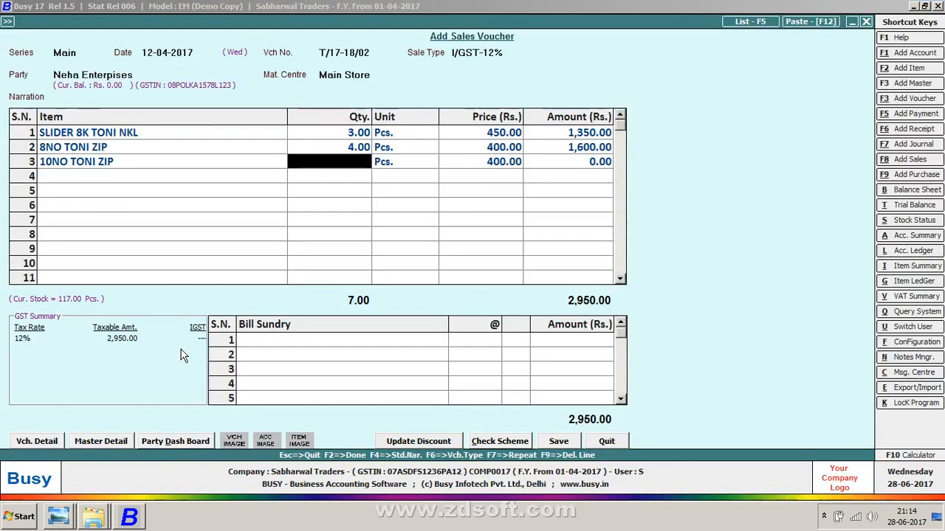
text(5)
key(Return)
key(Return)
key(Return)
key(Return)
key(alt+Tab)
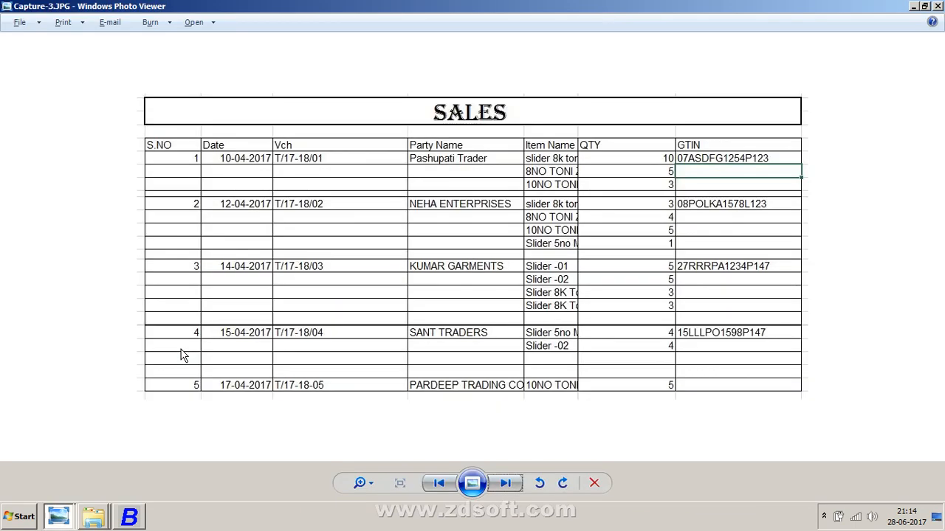
key(alt+Tab)
text(5)
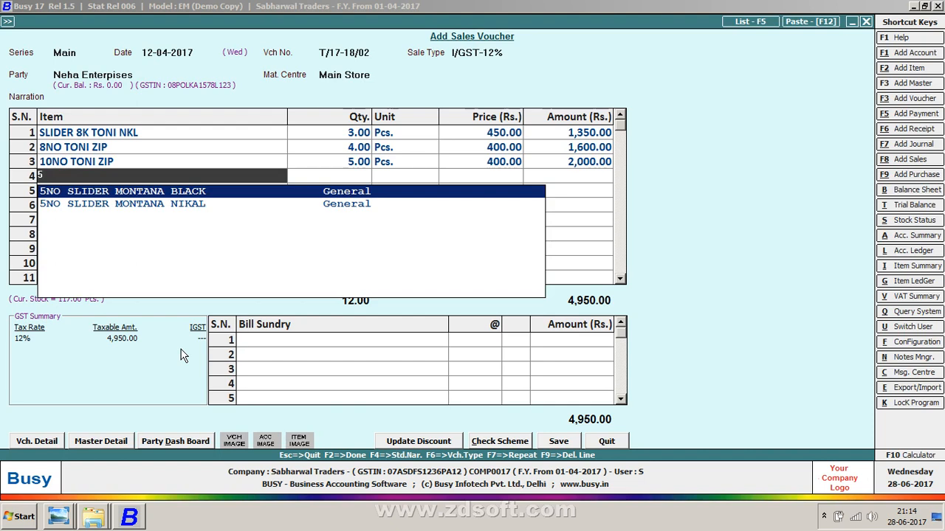
key(Down)
key(Return)
key(alt+Tab)
key(alt+Tab)
text(1)
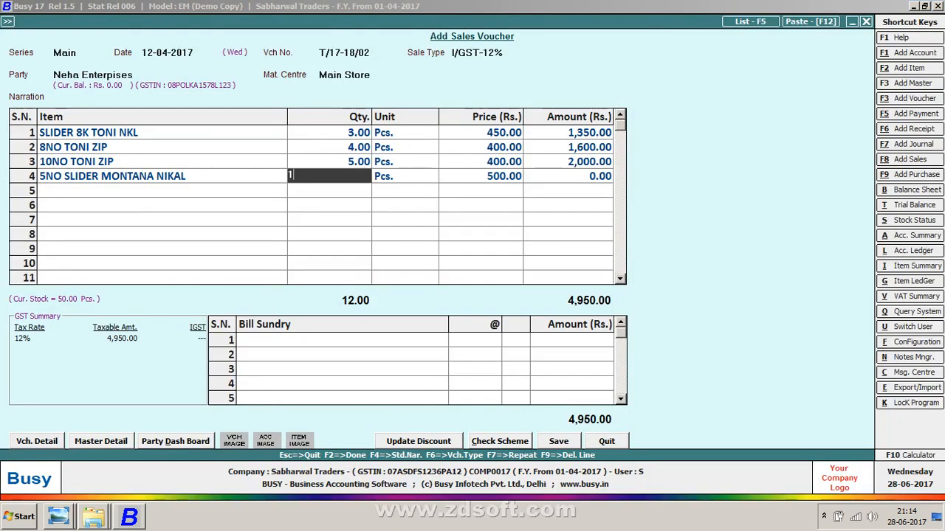
key(Return)
key(Return)
key(Return)
key(Return)
key(Return)
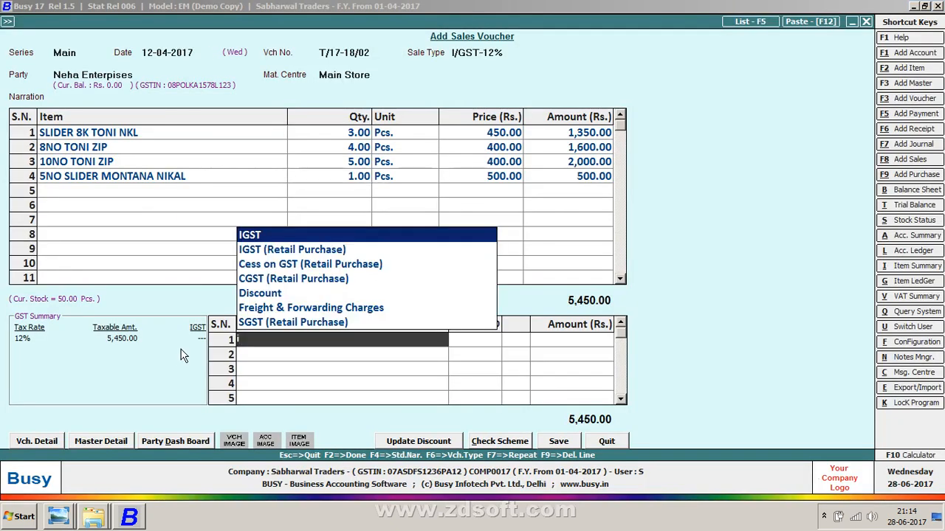
Step: Add IGST as the bill sundry and save the voucher without printing the sales invoice
key(Return)
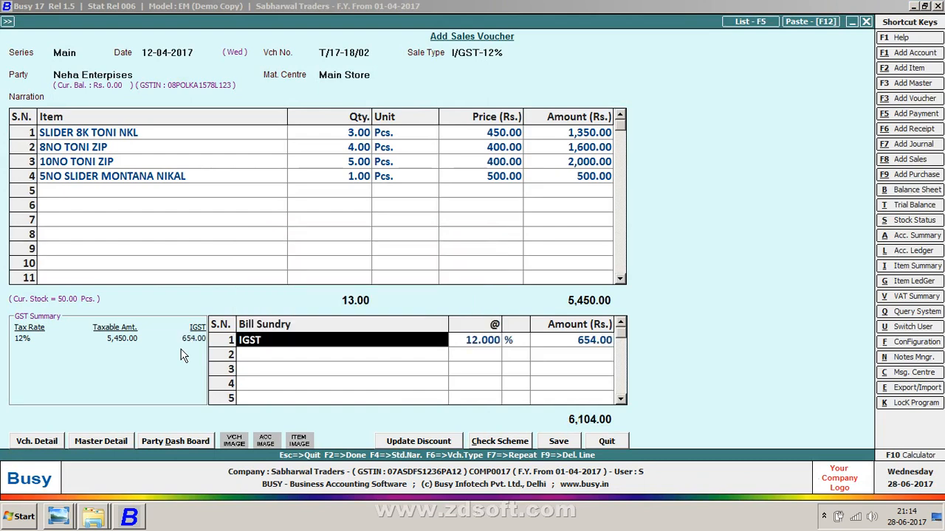
key(F2)
key(Return)
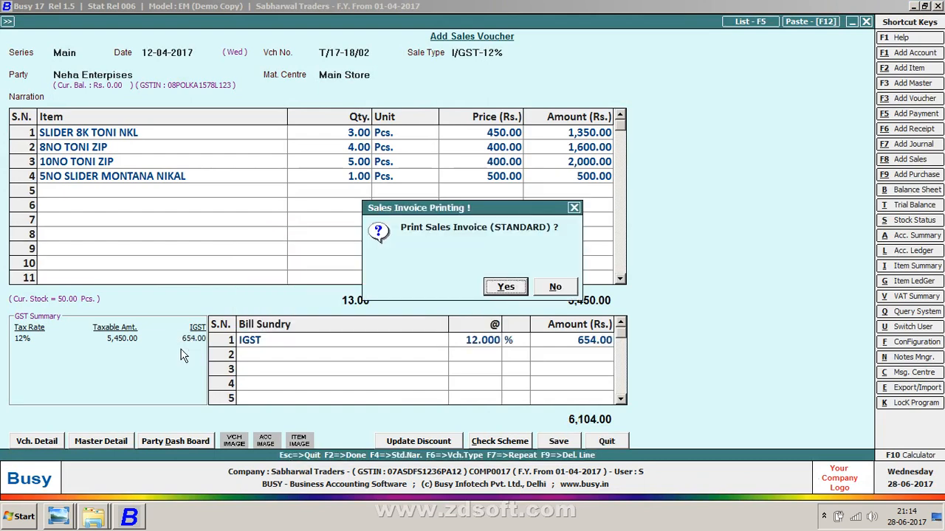
key(Right)
key(Return)
Step: Keep the voucher date 12-04-2017 and set the sale type to I/GST-12%
key(Return)
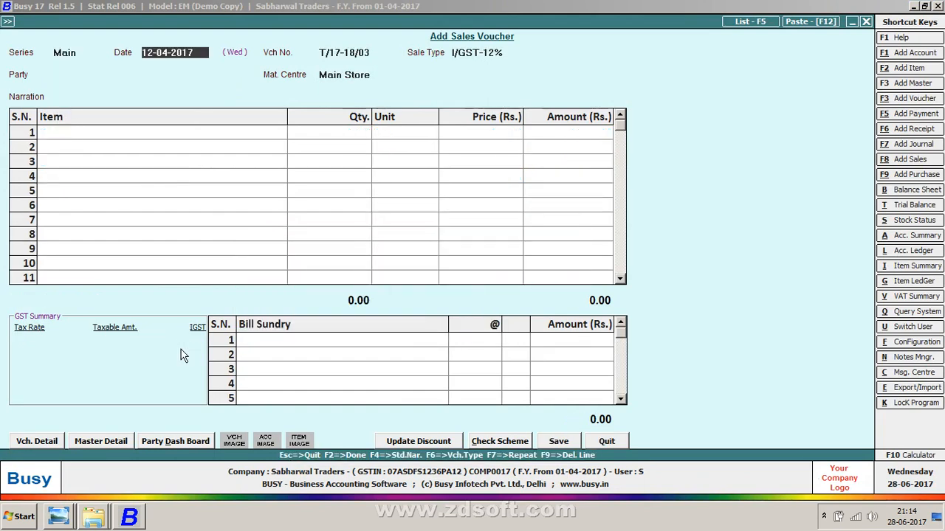
key(Return)
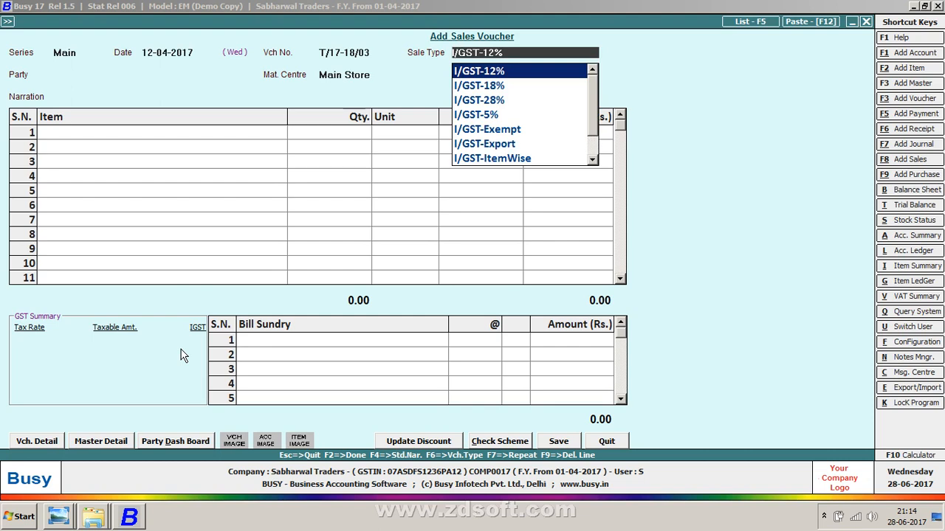
text(IR)
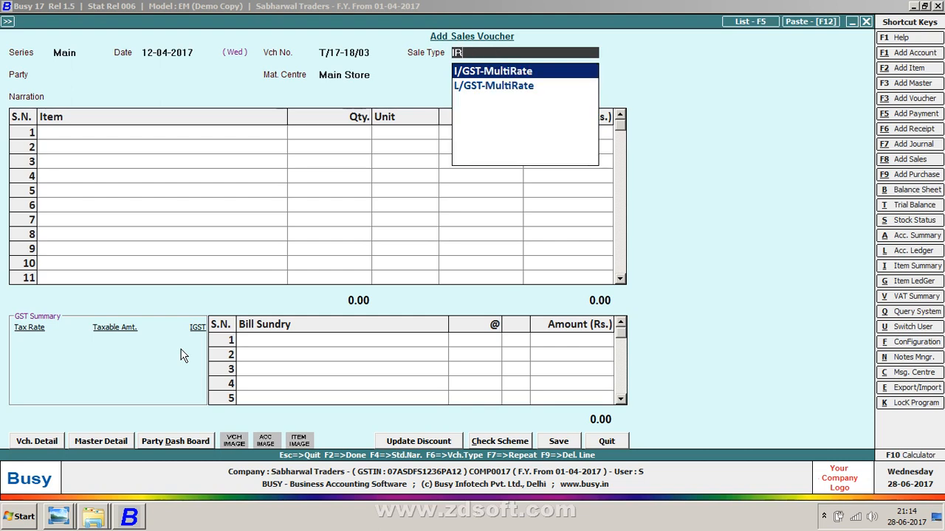
key(BackSpace)
text(t)
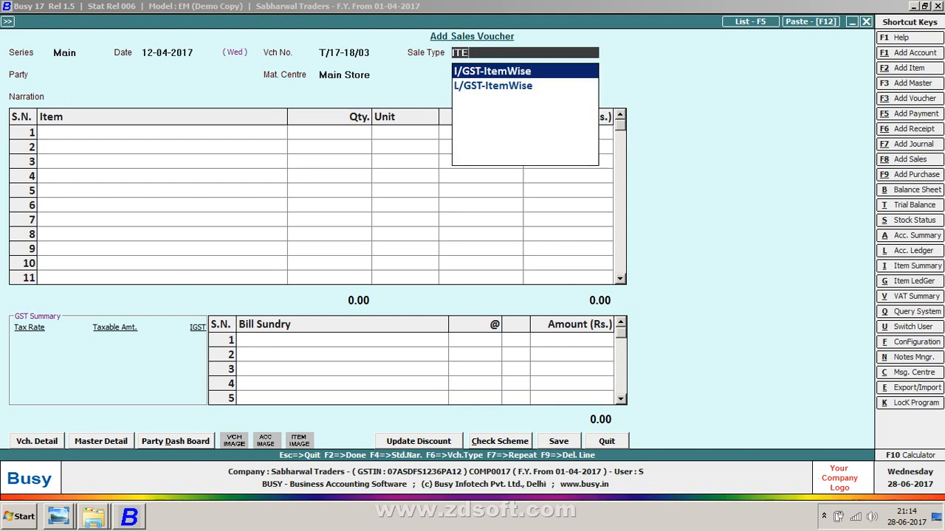
key(BackSpace)
key(BackSpace)
key(alt+Tab)
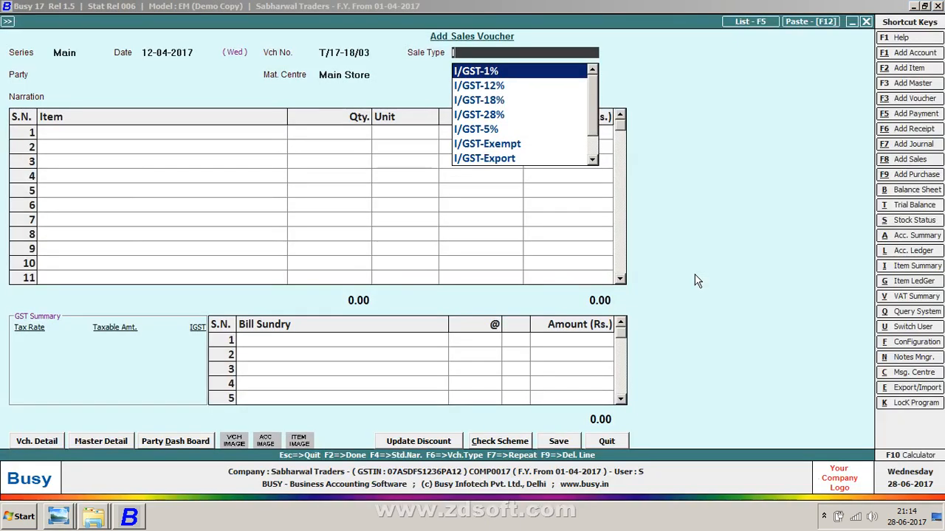
key(Down)
key(Return)
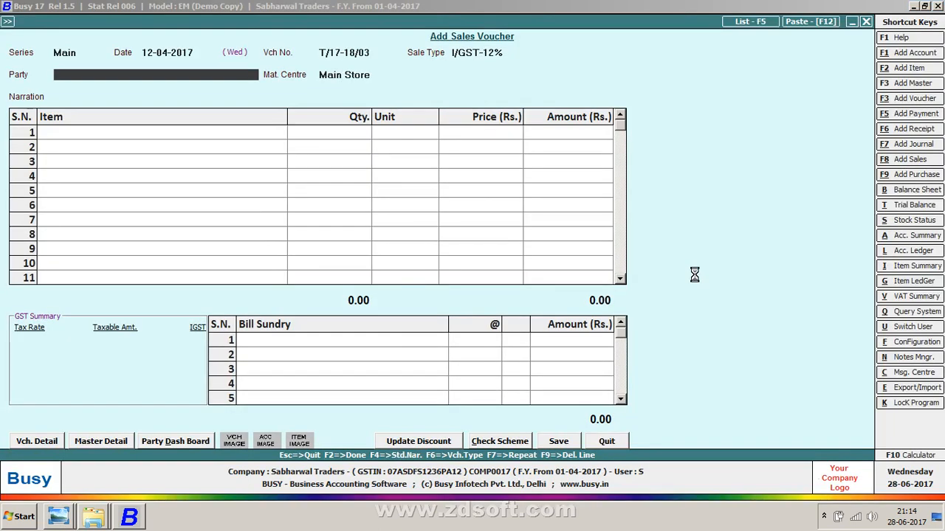
Step: Create a new party account named Kumar Garments in the Sundry Debtors group
text(k)
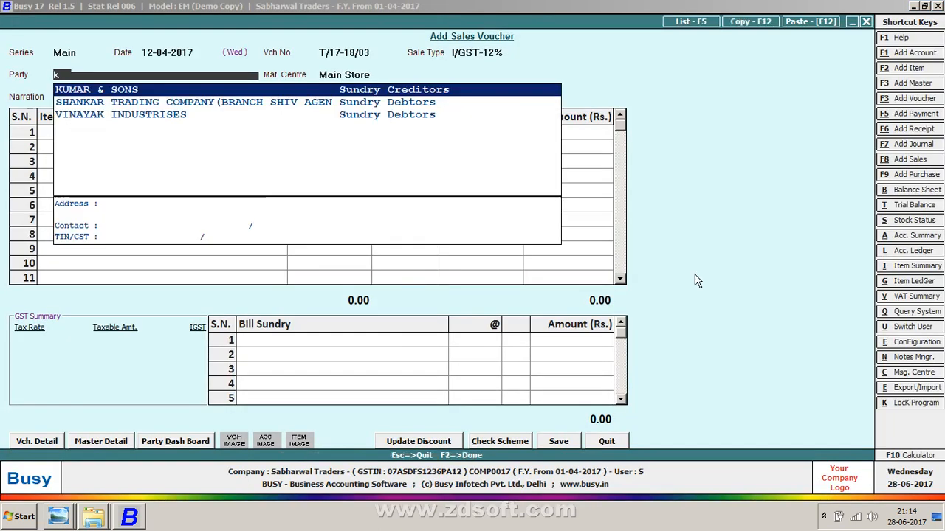
key(alt+f1)
key(Return)
key(Return)
text(K)
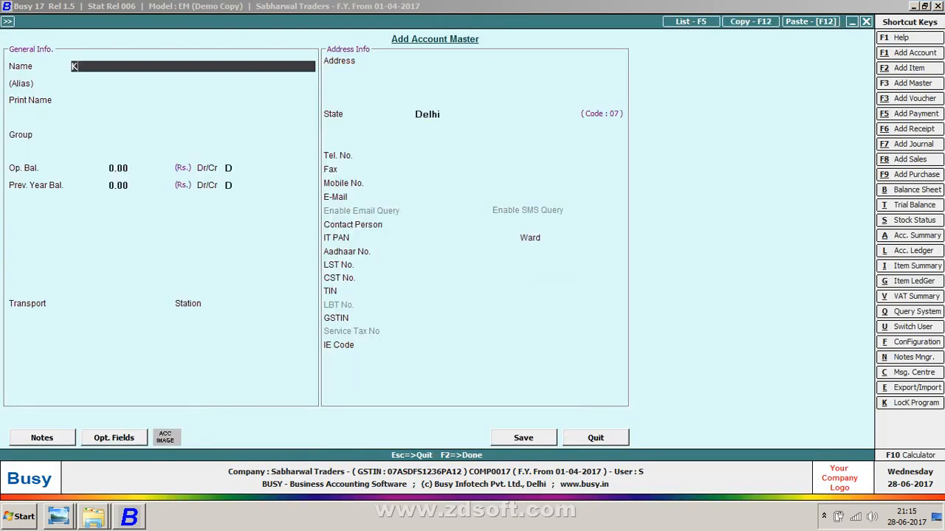
text(umar Garments)
key(Return)
key(Return)
text(su)
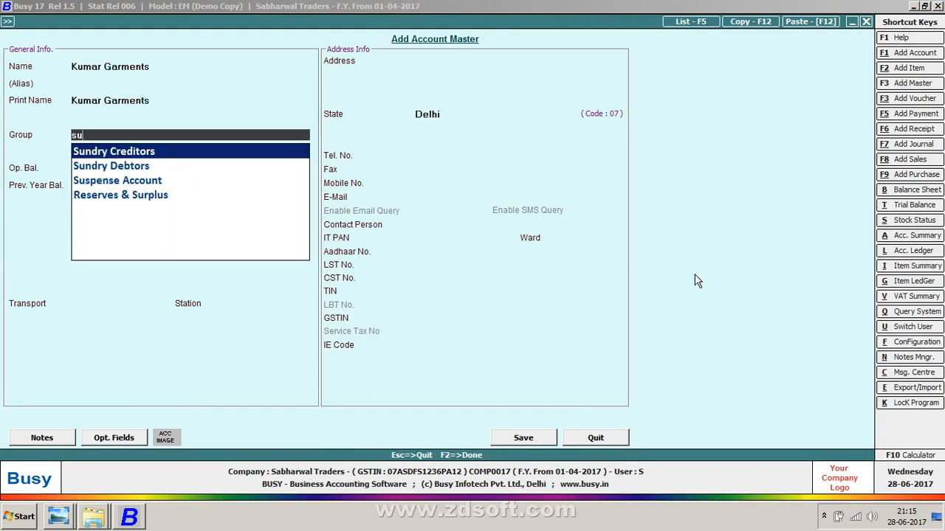
text(n)
key(Down)
Step: Set the Kumar Garments account's state to Maharashtra
key(Return)
key(Return)
key(Return)
key(Return)
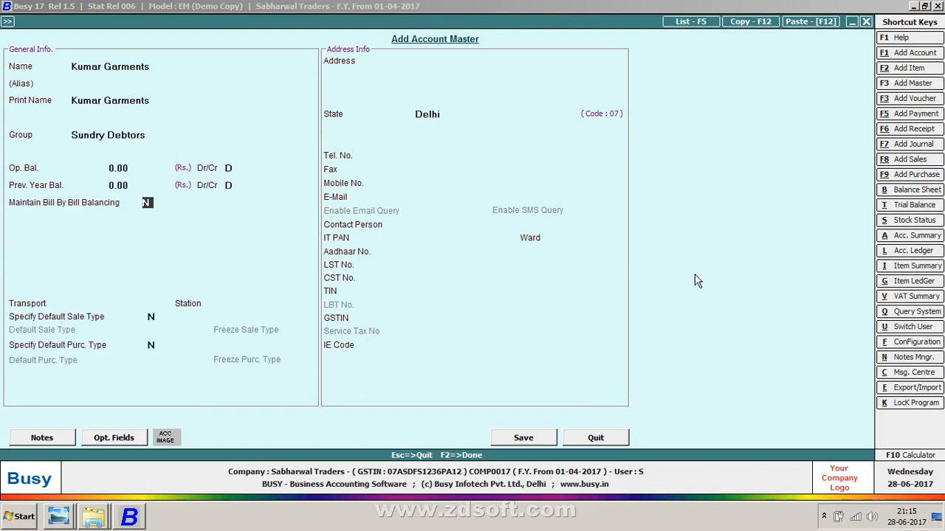
key(Return)
key(Return)
key(Return)
key(Return)
key(Return)
key(Return)
key(Return)
key(Return)
key(Return)
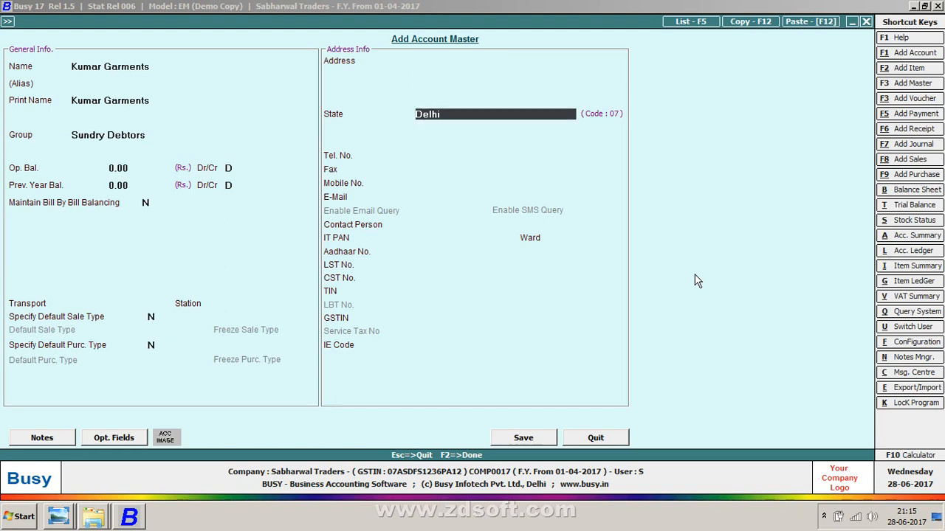
text(maha)
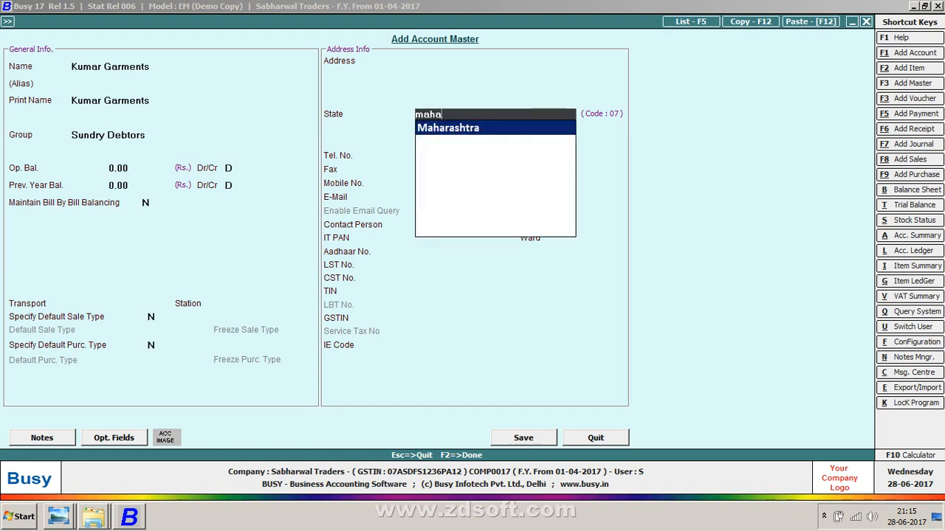
key(Return)
key(Return)
key(Return)
key(Return)
key(Return)
key(Return)
key(Return)
key(Return)
key(Return)
key(Return)
key(Return)
key(Return)
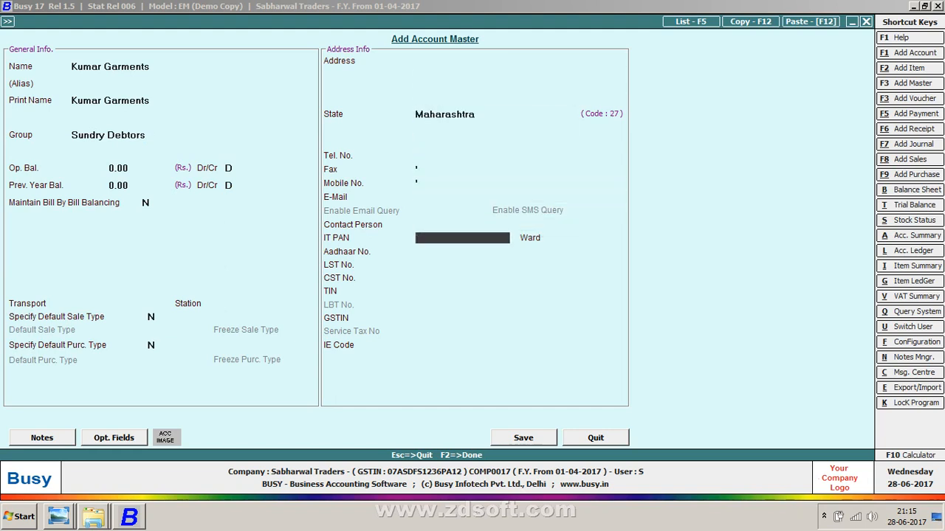
Step: Enter the party's GSTIN from the sales sheet and save the account to the voucher
text(27)
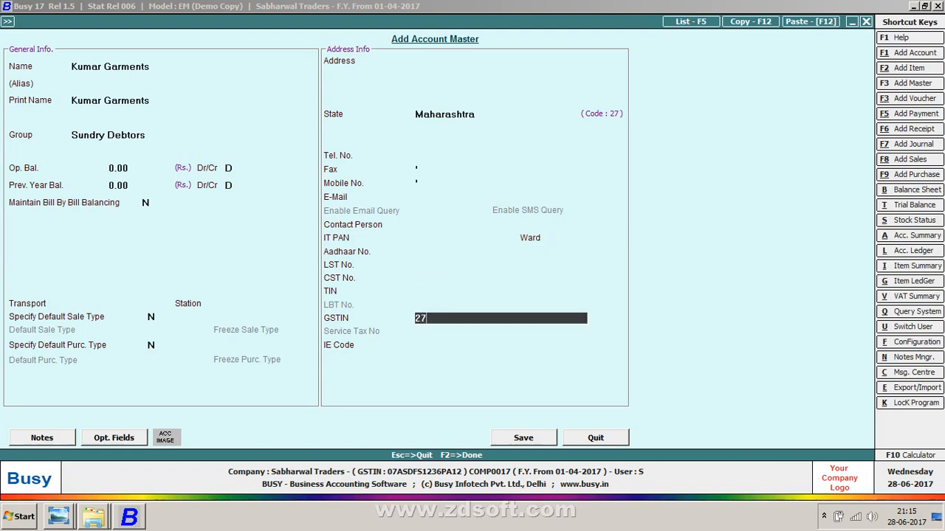
key(alt+Tab)
key(alt+Tab)
text(rrrp)
key(alt+Tab)
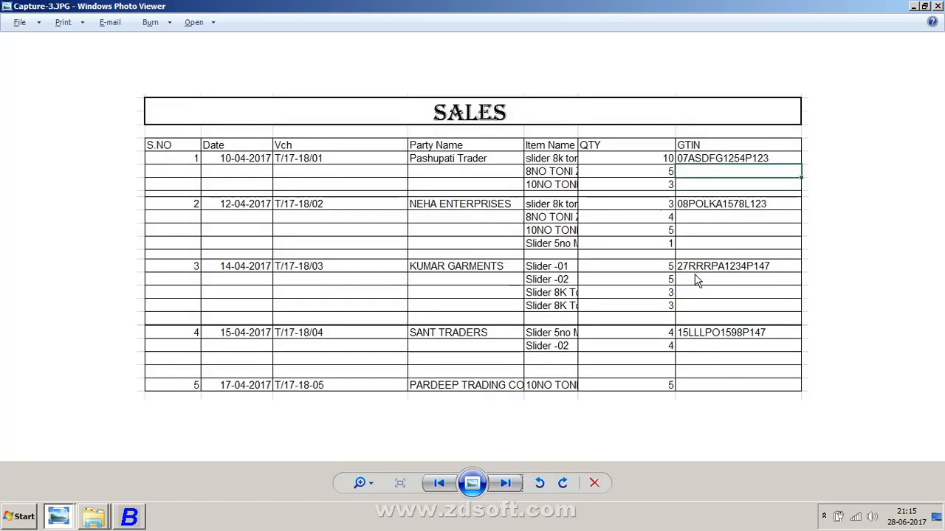
key(alt+Tab)
text(a)
key(alt+Tab)
key(alt+Tab)
text(1234p)
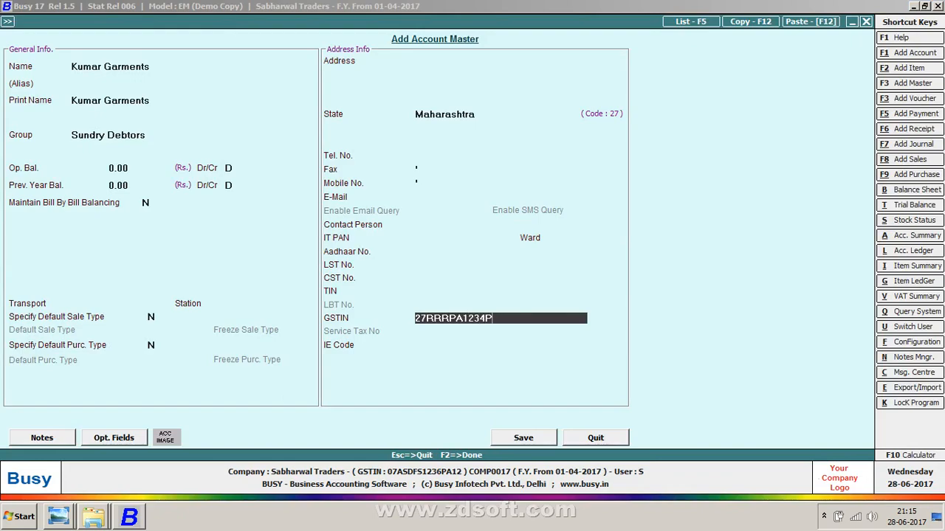
key(alt+Tab)
key(alt+Tab)
text(258)
key(BackSpace)
key(BackSpace)
text(147)
key(Return)
key(Return)
key(Return)
Step: Skip the transport details and add SLIDER 01 as the first item with quantity 5
key(Return)
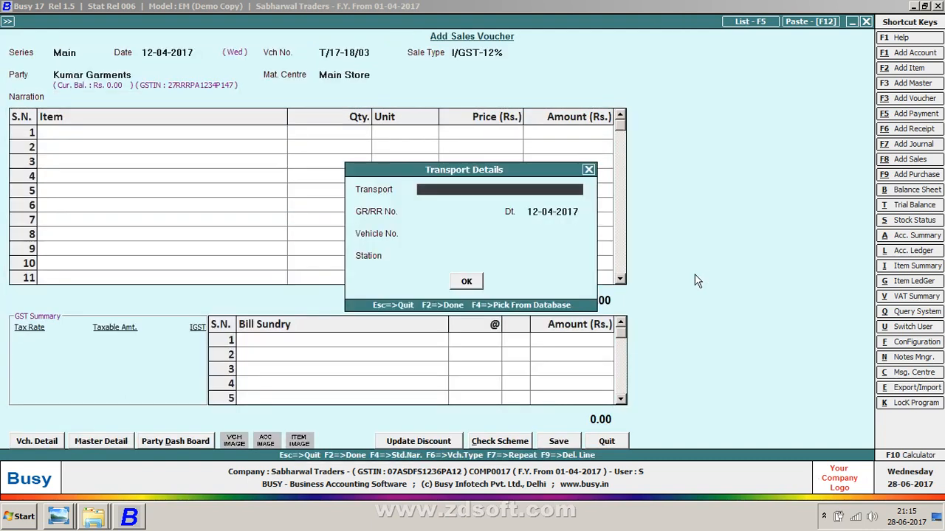
key(Return)
key(Return)
key(Return)
key(Return)
key(Return)
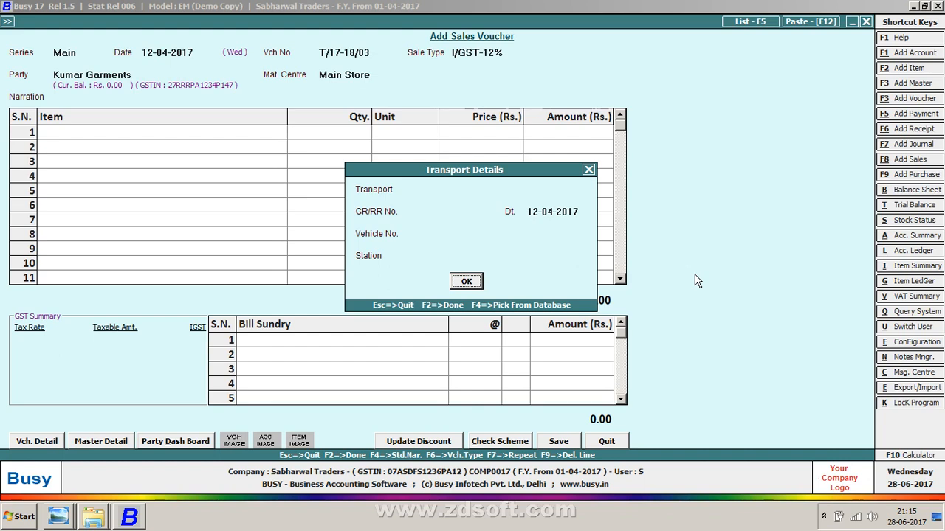
key(Return)
key(alt+Tab)
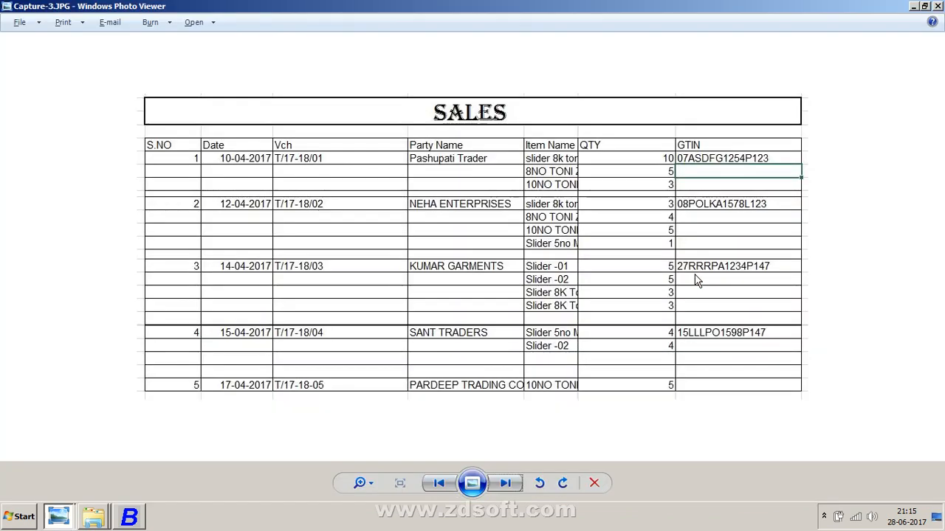
key(alt+Tab)
key(Down)
key(Return)
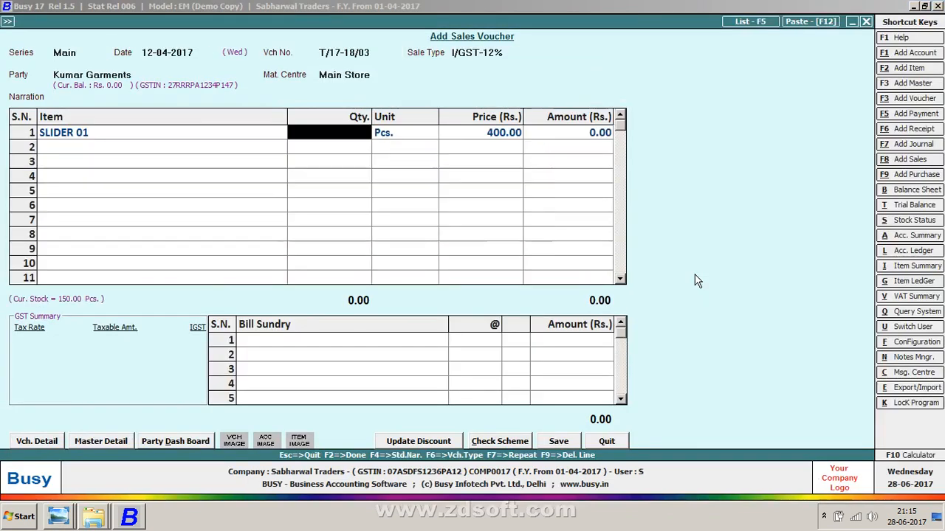
key(alt+Tab)
Step: Add SLIDER-02 as the second item with quantity 5
key(alt+Tab)
text(5)
key(Return)
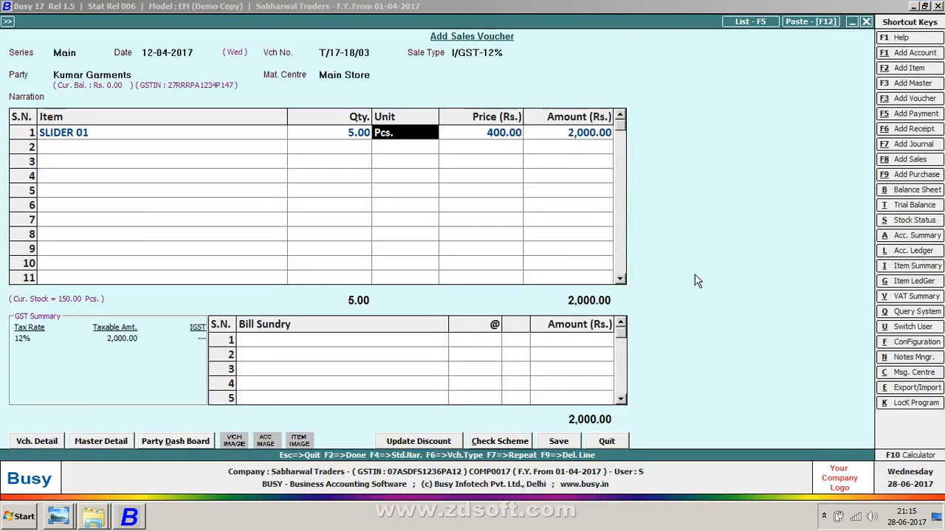
key(Return)
key(Return)
key(Return)
text(02)
key(alt+Tab)
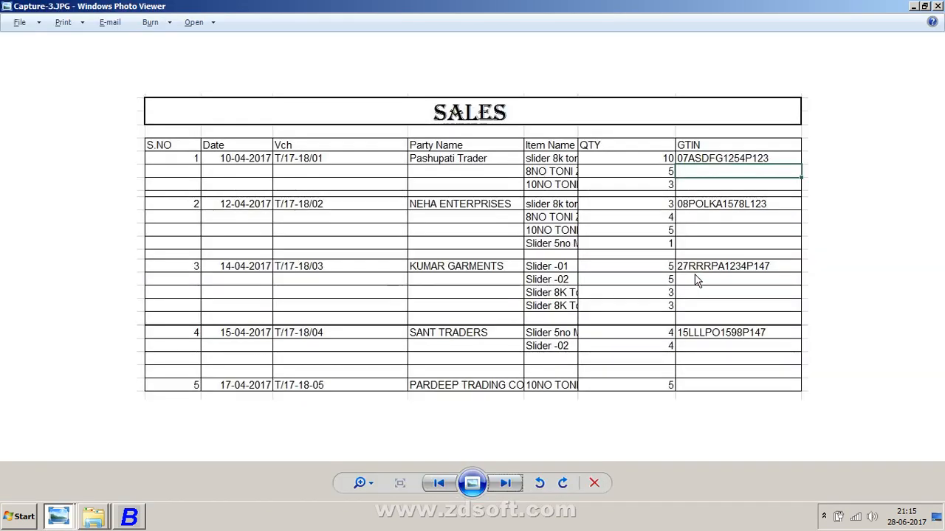
key(alt+Tab)
key(Return)
text(5)
key(Return)
key(Return)
key(Return)
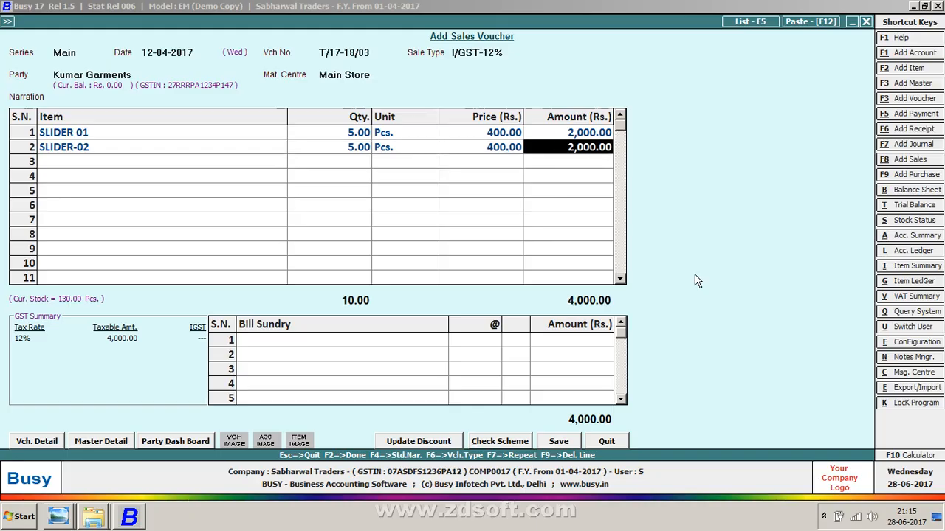
key(Return)
Step: Add SLIDER 8K TONI BLACK as the third item with quantity 3
key(alt+Tab)
key(alt+Tab)
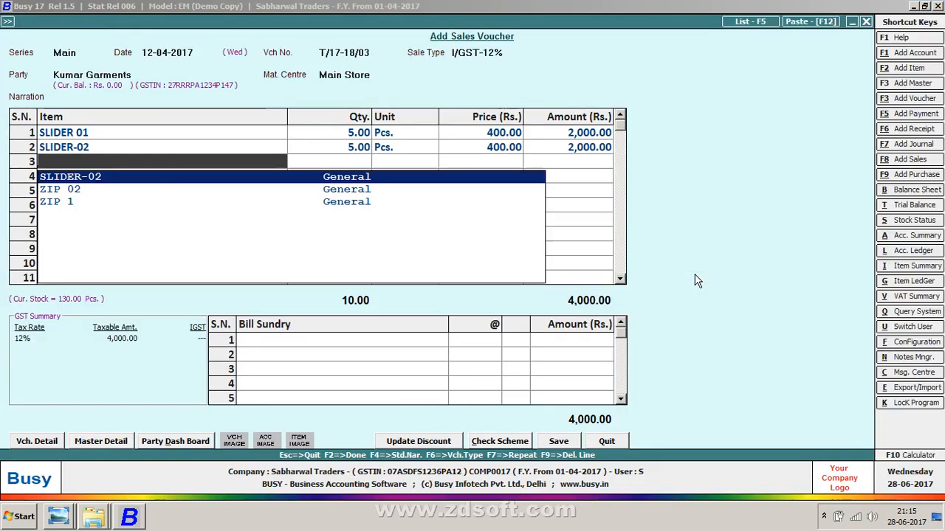
text(8k)
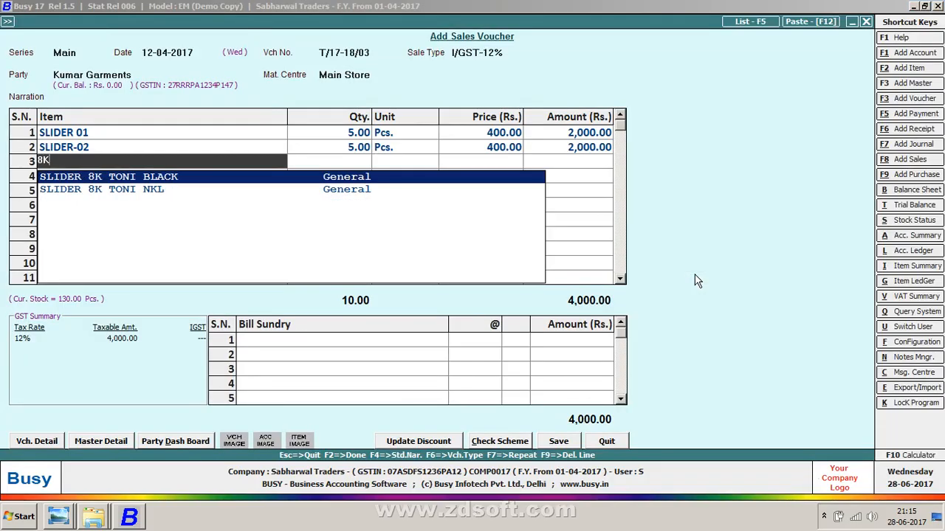
key(Return)
key(alt+Tab)
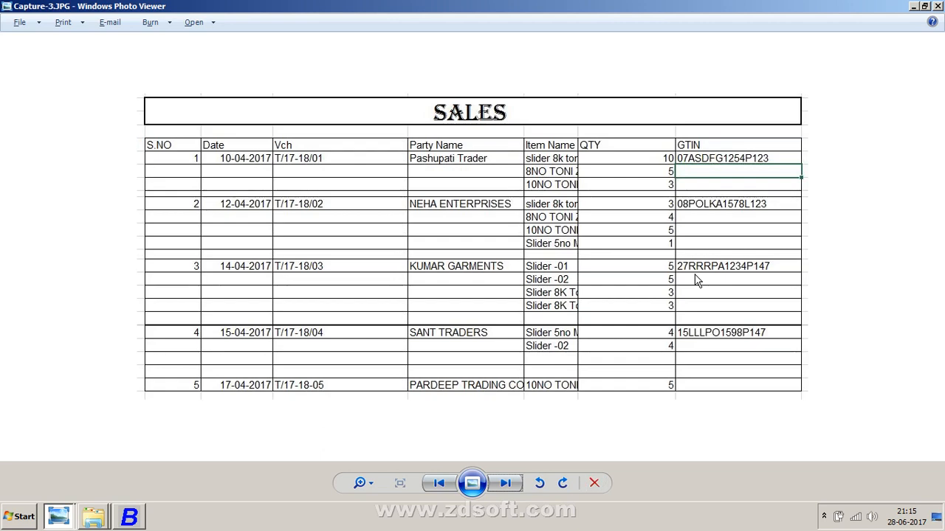
key(alt+Tab)
text(3)
key(Return)
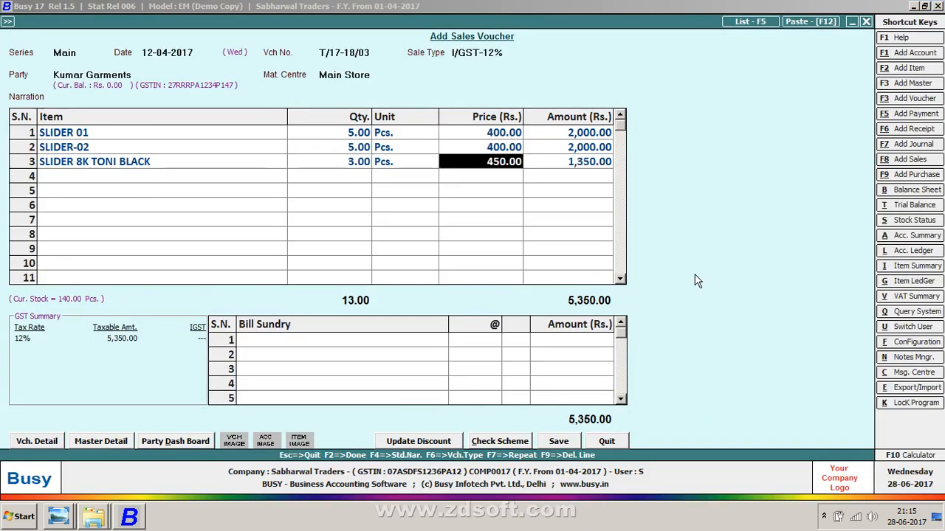
key(Return)
key(Return)
Step: Add SLIDER 8K TONI NKL as the fourth item with quantity 3
text(8k)
key(Down)
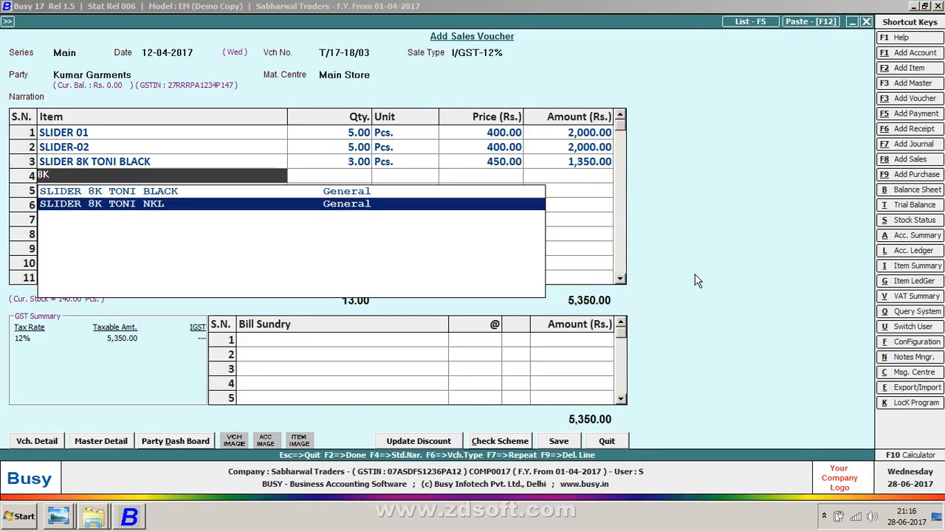
key(Return)
text(3)
key(Return)
Step: Add IGST as the bill sundry and save the voucher without printing
key(Return)
key(Return)
key(Return)
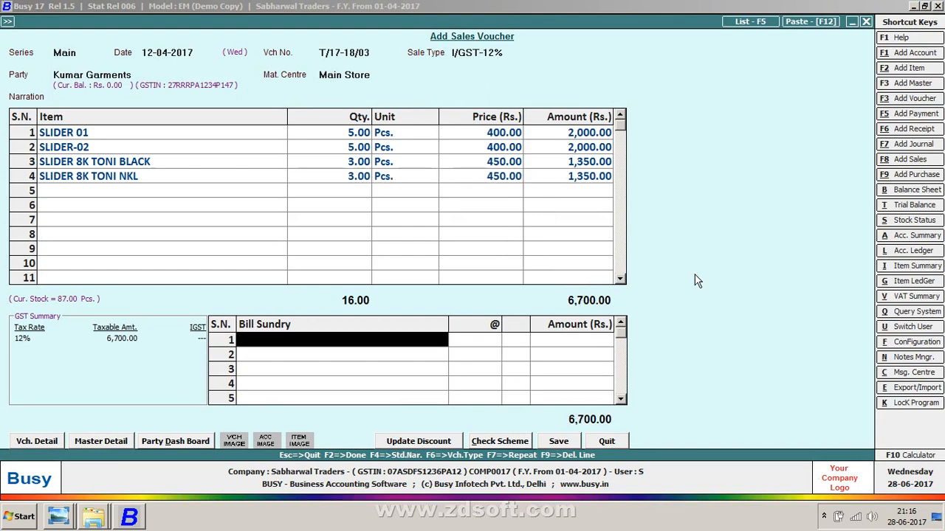
key(Return)
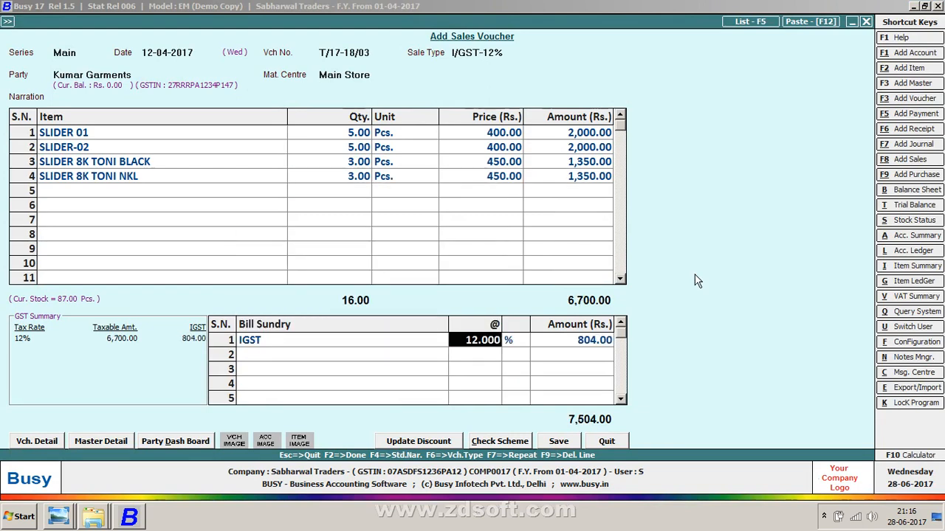
key(F2)
key(Return)
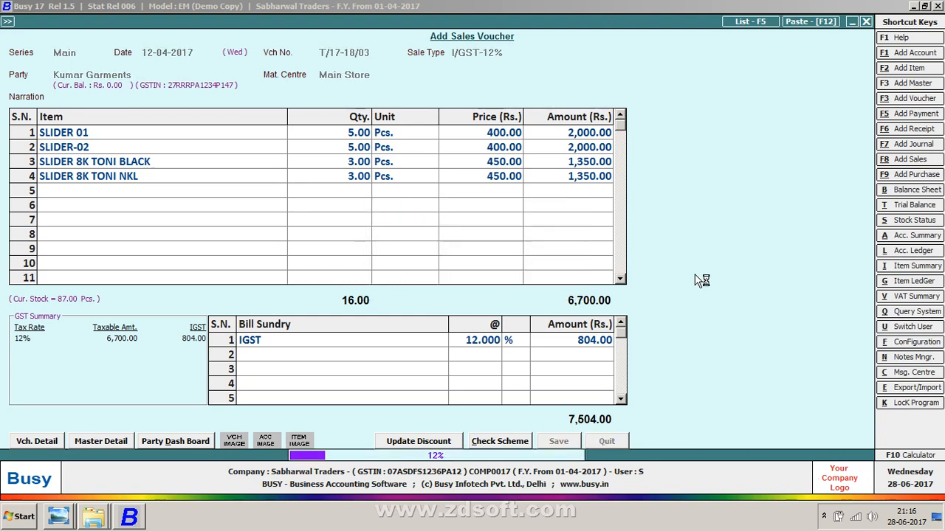
key(n)
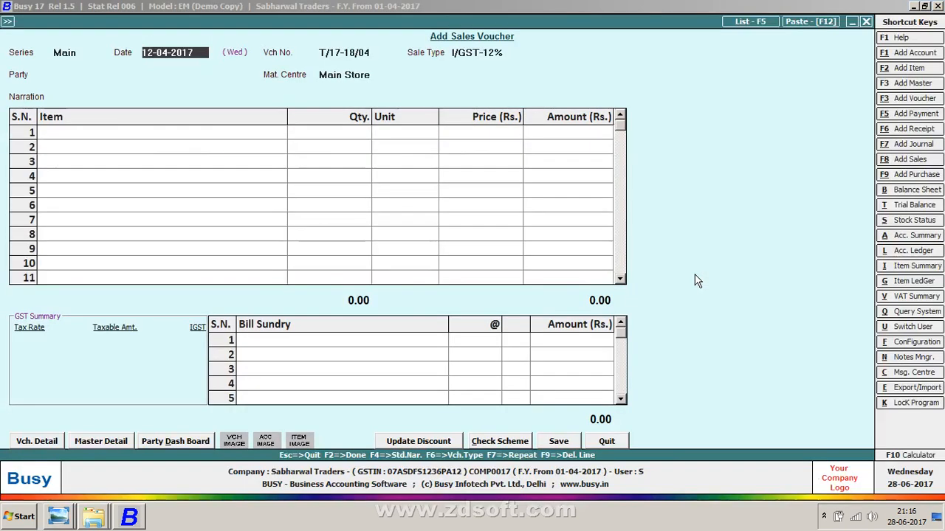
Step: Set the new sales voucher's date to 15-04-2017, checking the sales sheet for the next entry
text(15)
key(Return)
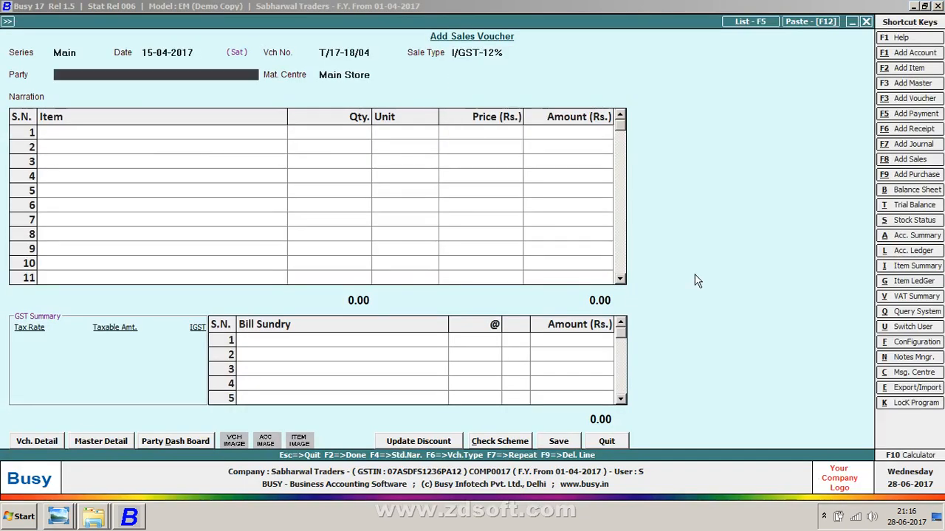
key(alt+Tab)
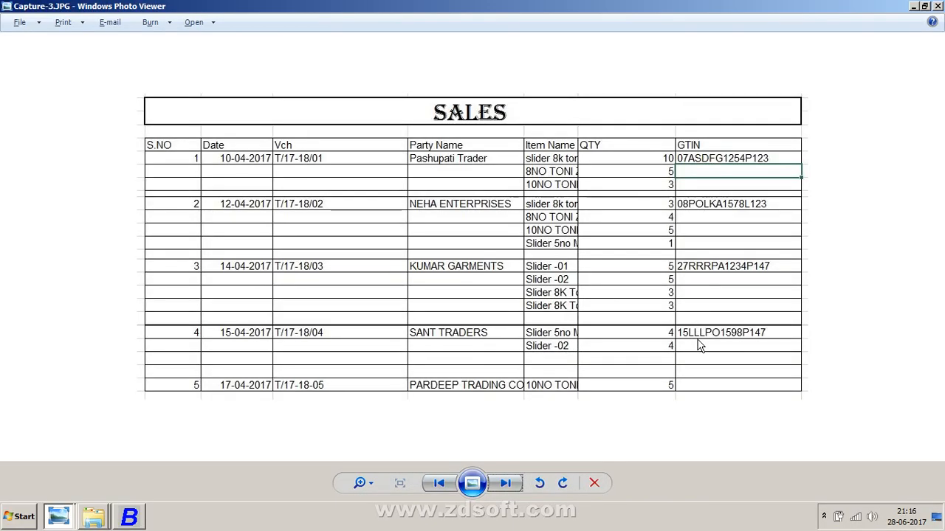
key(alt+Tab)
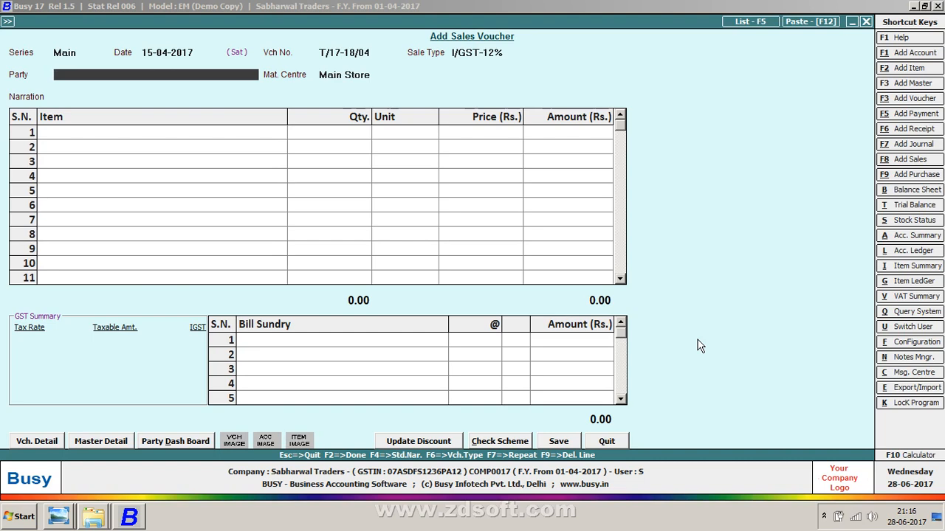
Step: Start a new party account named SANT TRADERS' from the voucher's party field
key(F3)
key(alt+Tab)
key(alt+Tab)
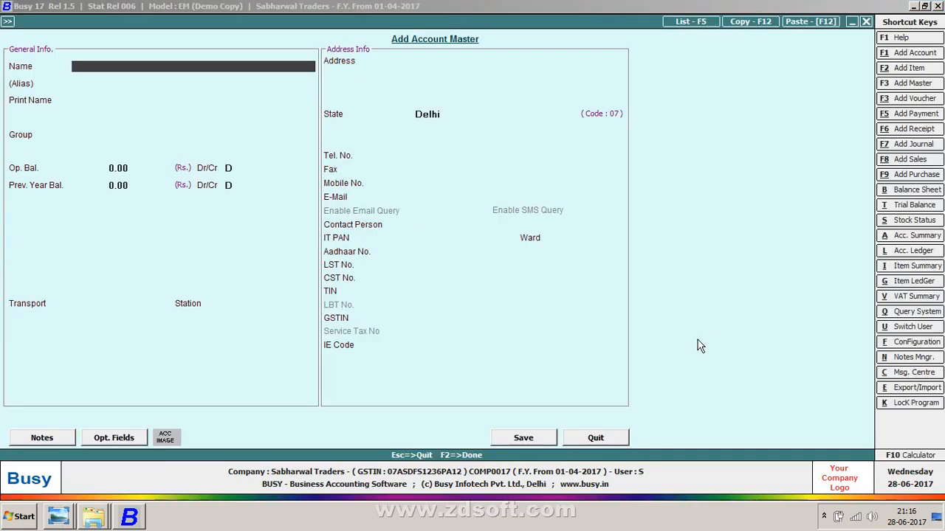
text(SANT TRA)
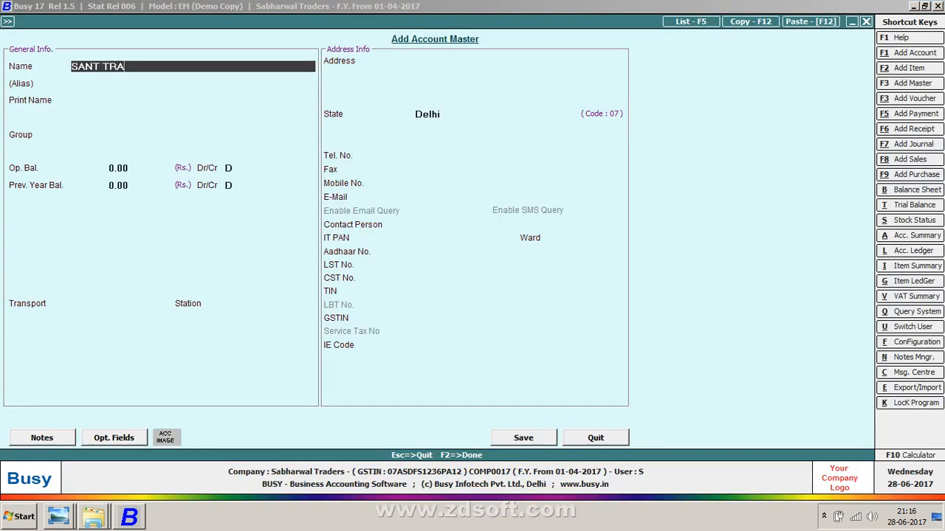
text(DERS")
key(Return)
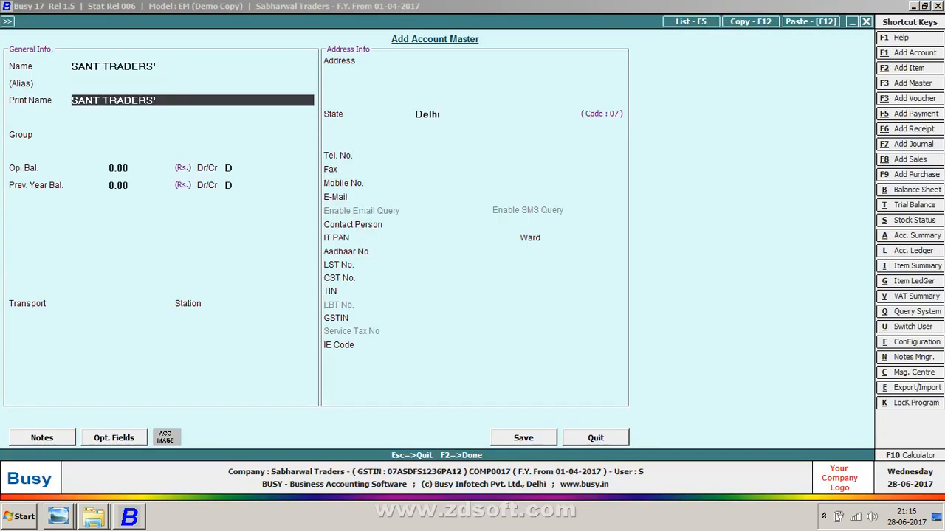
Step: Put the new account in the Sundry Debtors group and accept the remaining general fields
key(Return)
text(SUN)
key(Down)
key(Return)
key(Return)
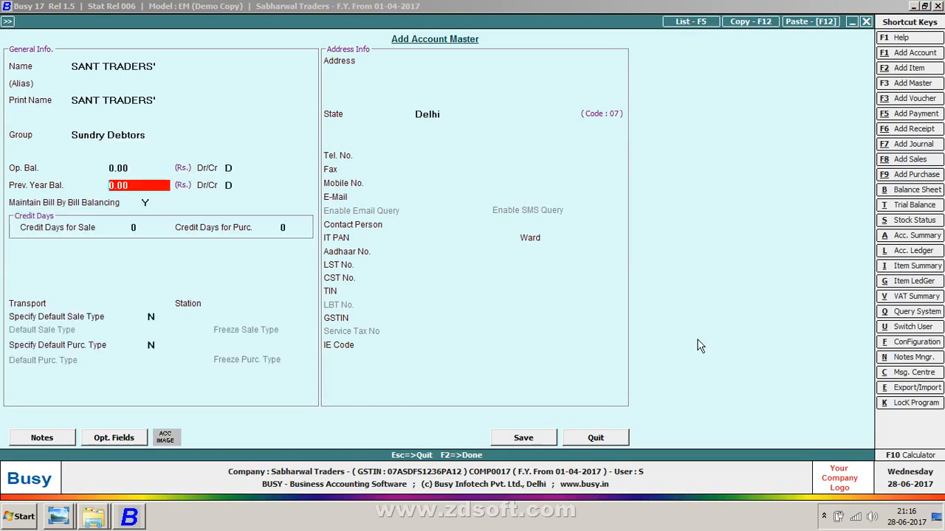
key(Return)
key(Return)
key(Return)
key(Return)
key(Return)
key(Return)
key(Return)
key(Return)
key(Return)
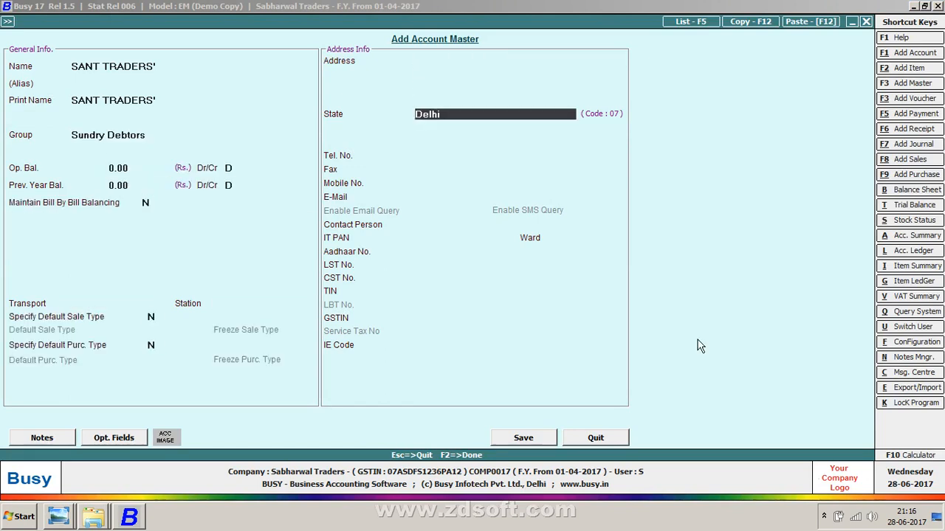
Step: Set the account's state to Mizoram and move on to the GSTIN field
text(MI)
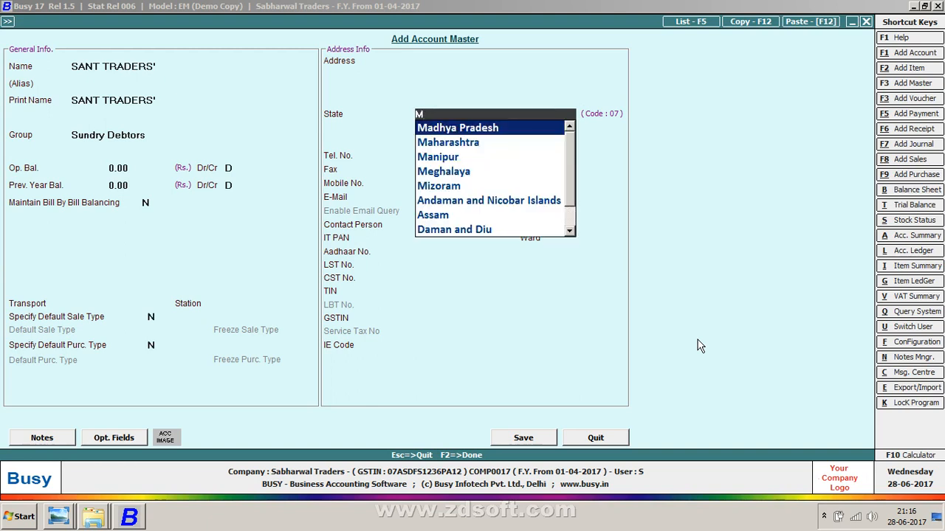
key(Return)
key(Return)
key(Return)
key(Return)
key(Return)
key(Return)
key(Return)
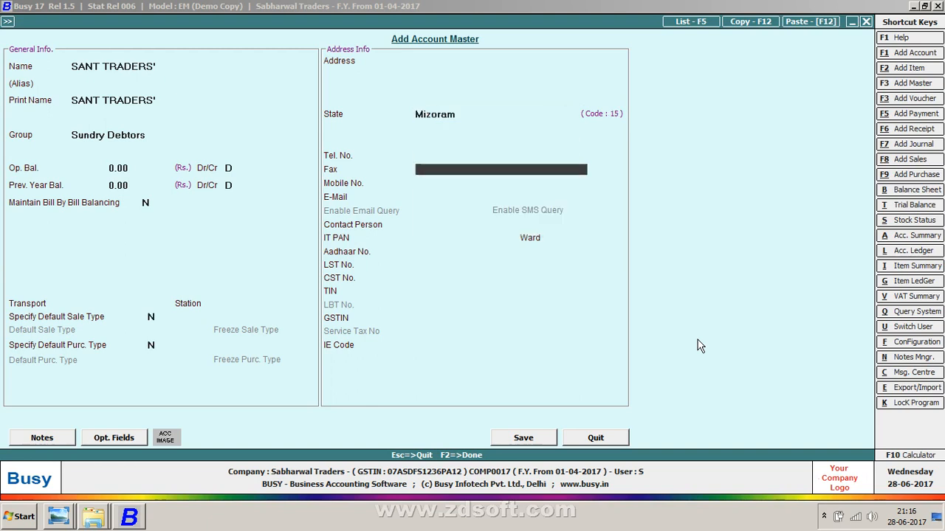
key(Return)
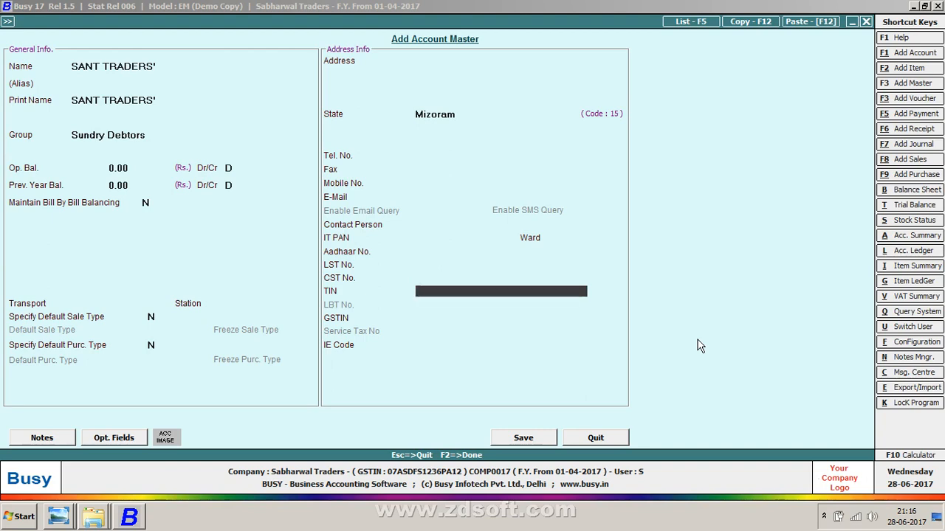
key(Return)
Step: Enter the party's GSTIN as listed on the sales sheet and save the new account
key(alt+Tab)
key(alt+Tab)
text(15LLL)
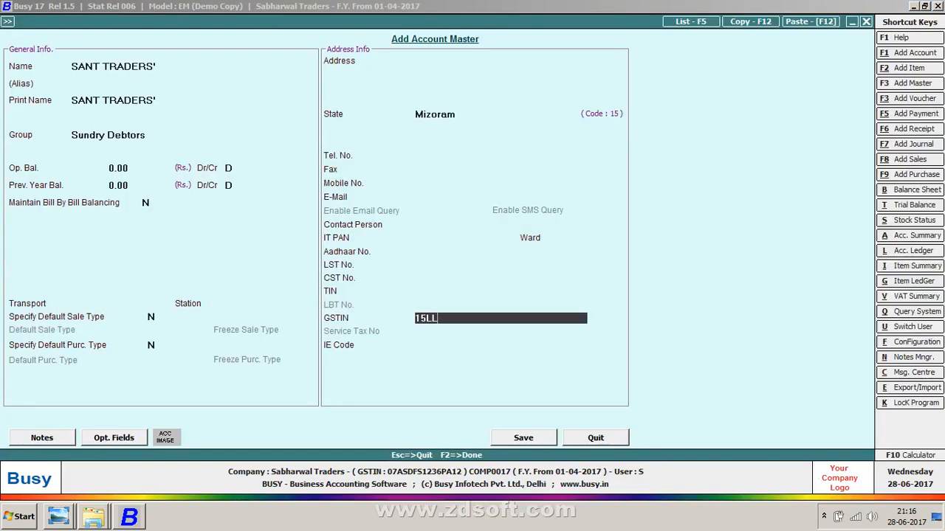
key(alt+Tab)
key(alt+Tab)
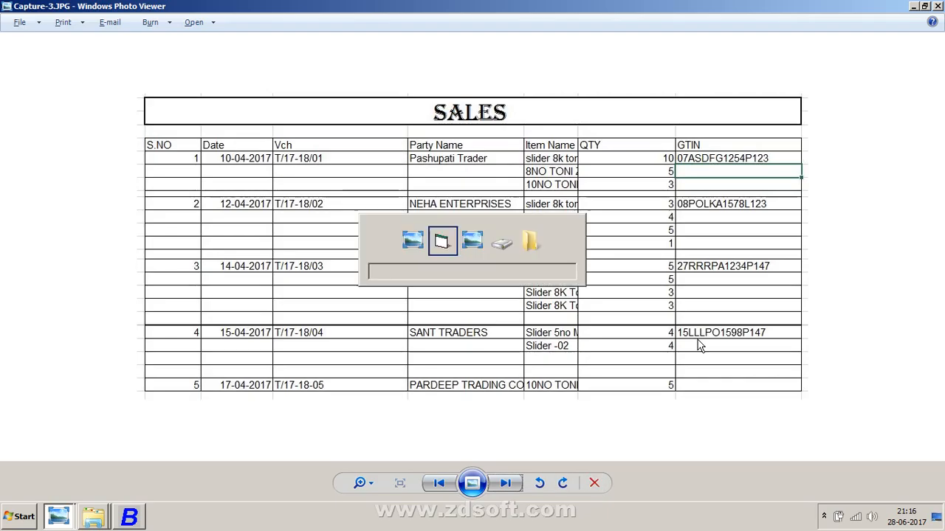
text(PO)
key(alt+Tab)
key(alt+Tab)
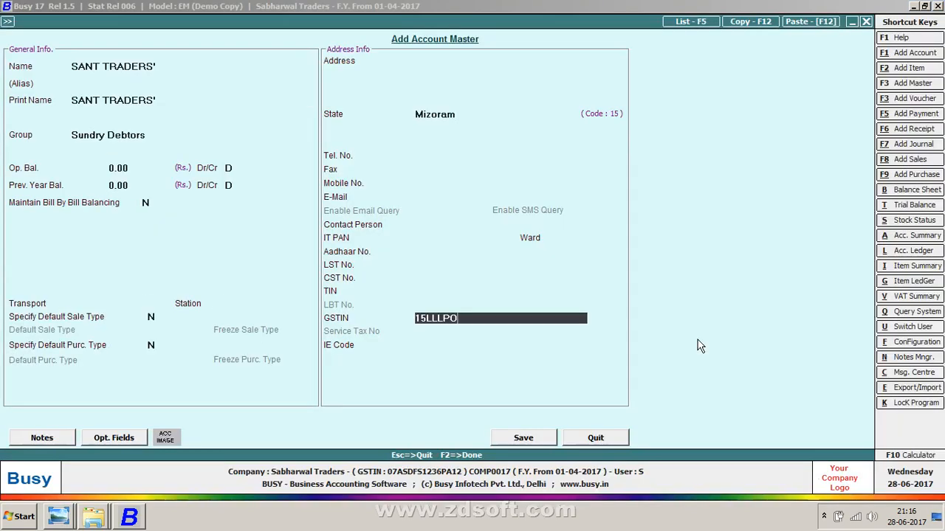
text(159)
key(alt+Tab)
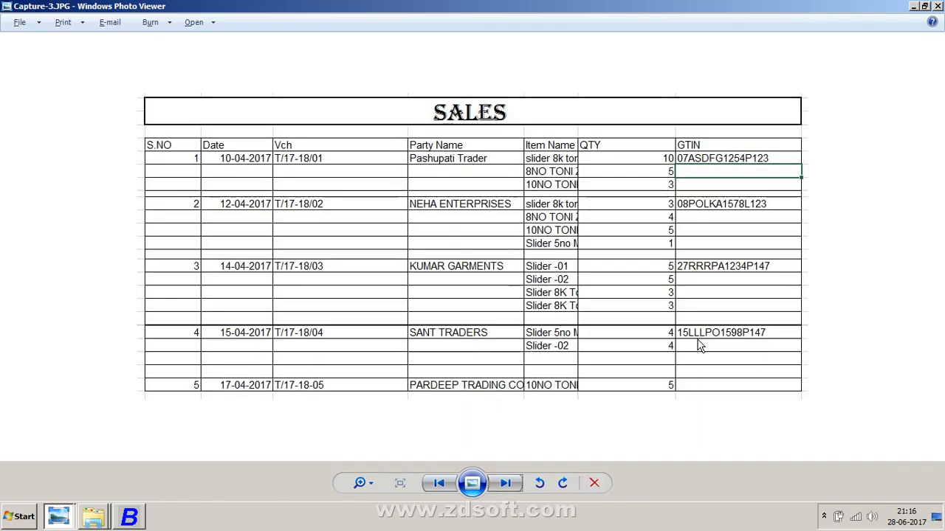
key(alt+Tab)
text(8P147)
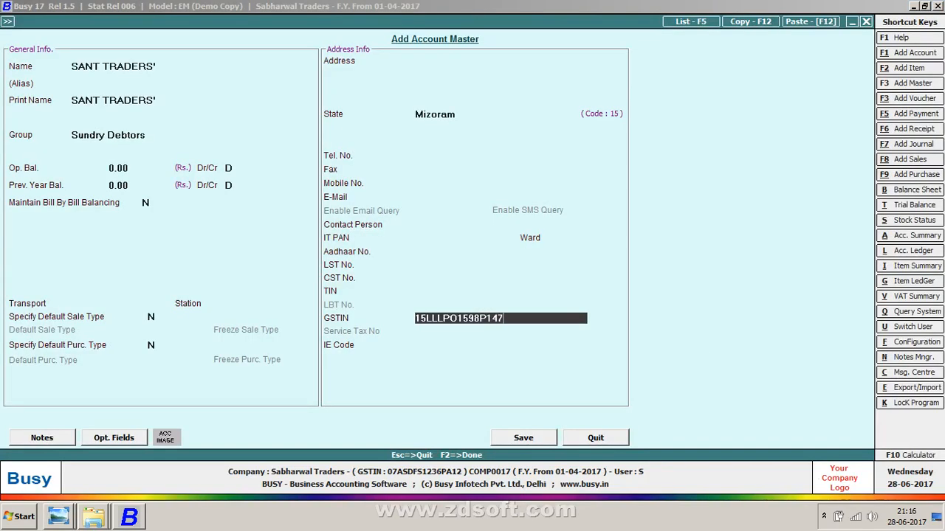
key(F2)
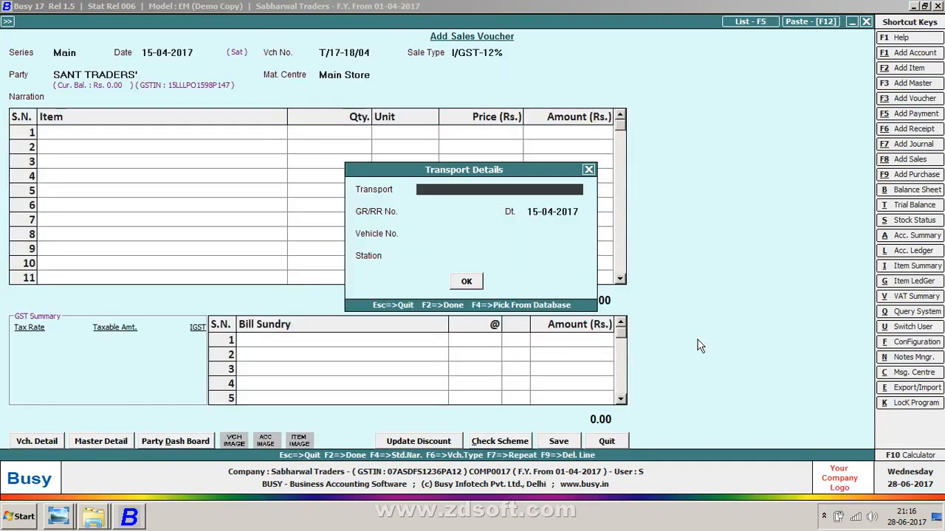
Step: Accept the transport details and add 5NO SLIDER MONTANA BLACK as the first item with quantity 4
key(Return)
key(Return)
key(Return)
key(Return)
key(Return)
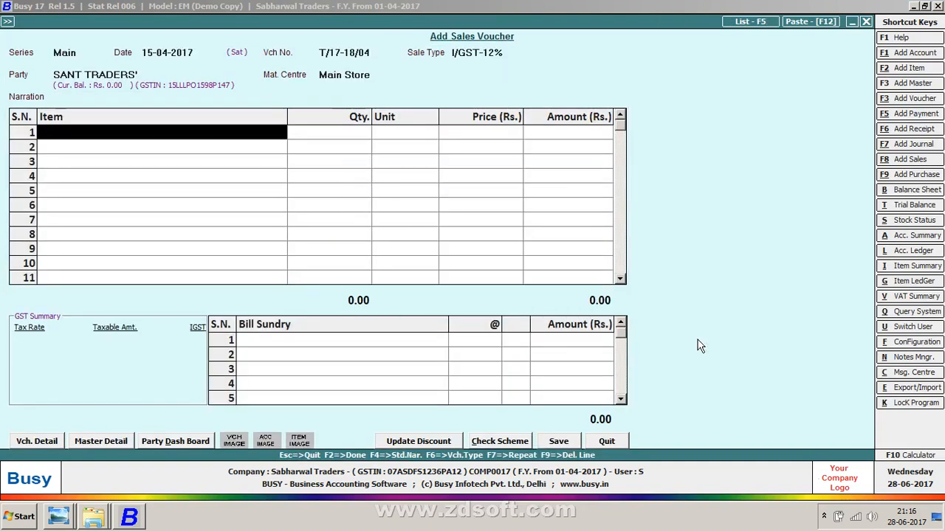
key(alt+Tab)
key(alt+Tab)
text(mON)
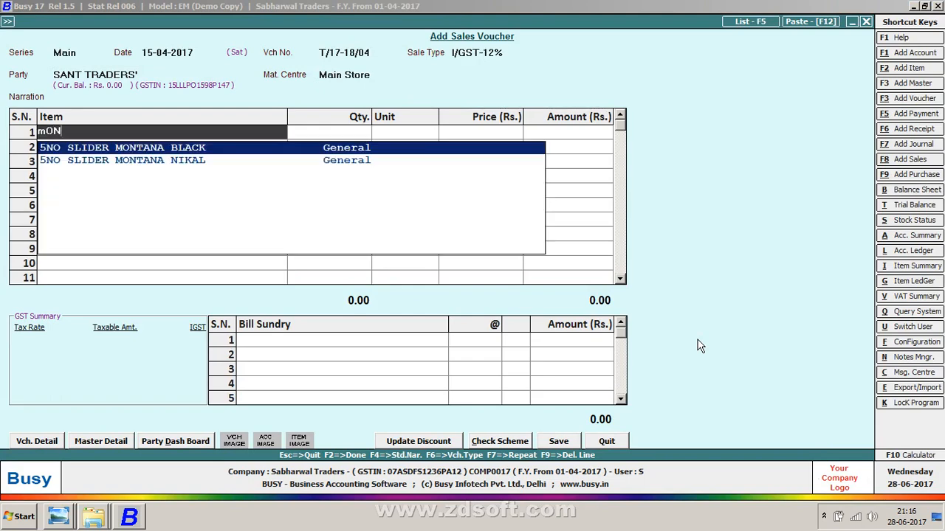
key(Return)
key(alt+Tab)
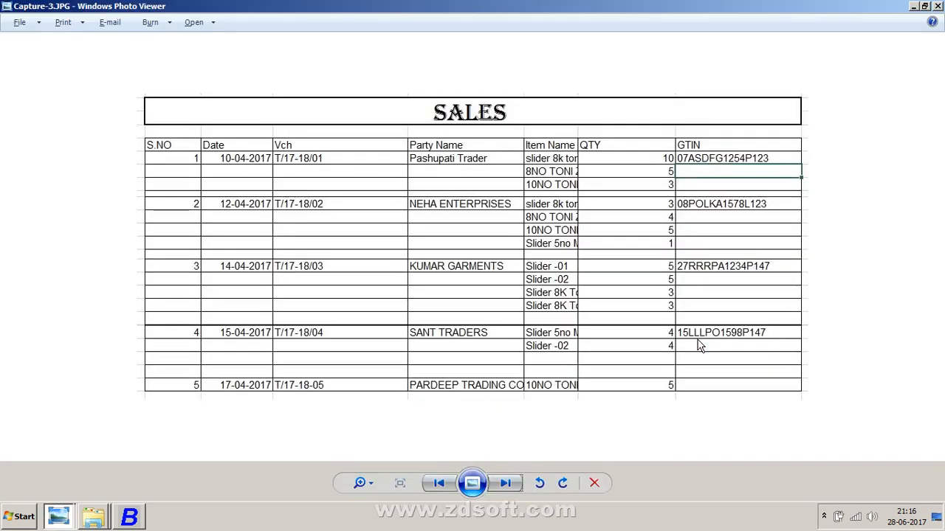
Step: Add SLIDER-02 as the second item with quantity 4 and unit Pcs
key(alt+Tab)
text(4)
key(Return)
key(Return)
key(Return)
key(alt+Tab)
key(alt+Tab)
text(02)
key(Return)
key(alt+Tab)
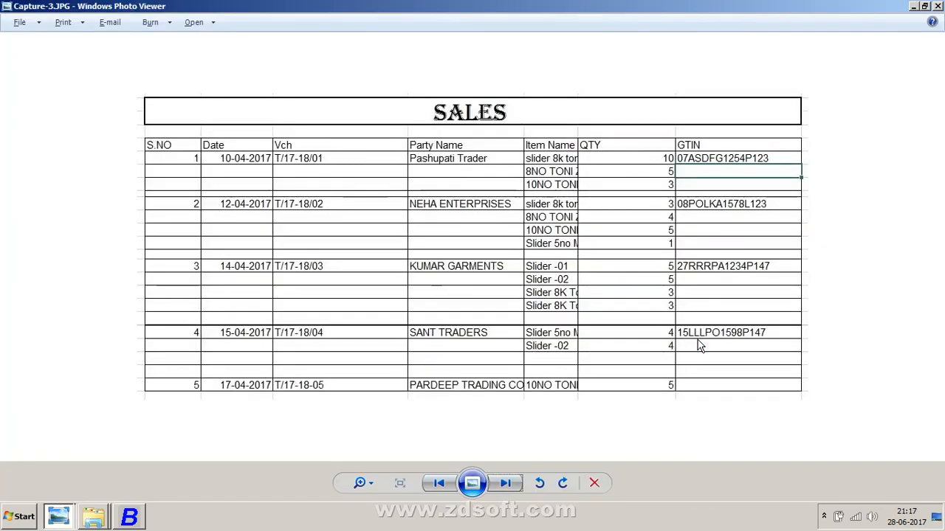
key(alt+Tab)
text(4)
key(Return)
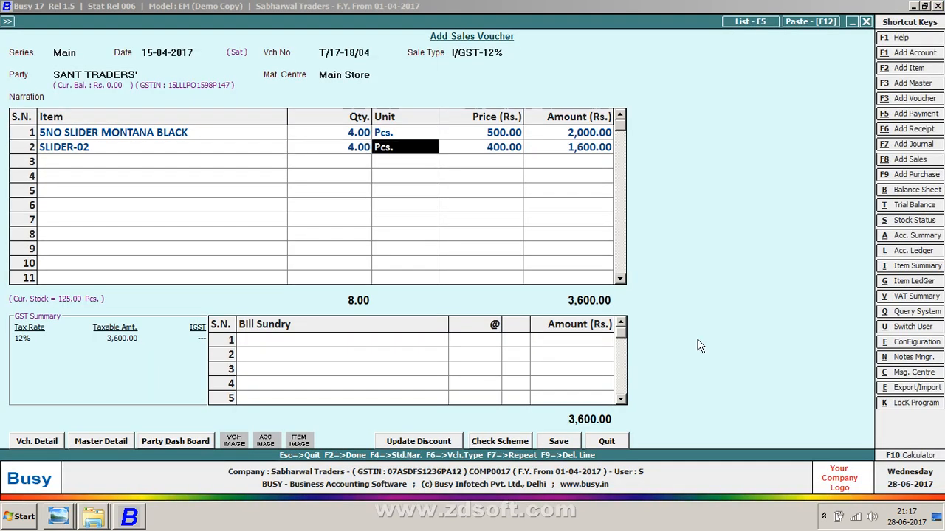
text(p)
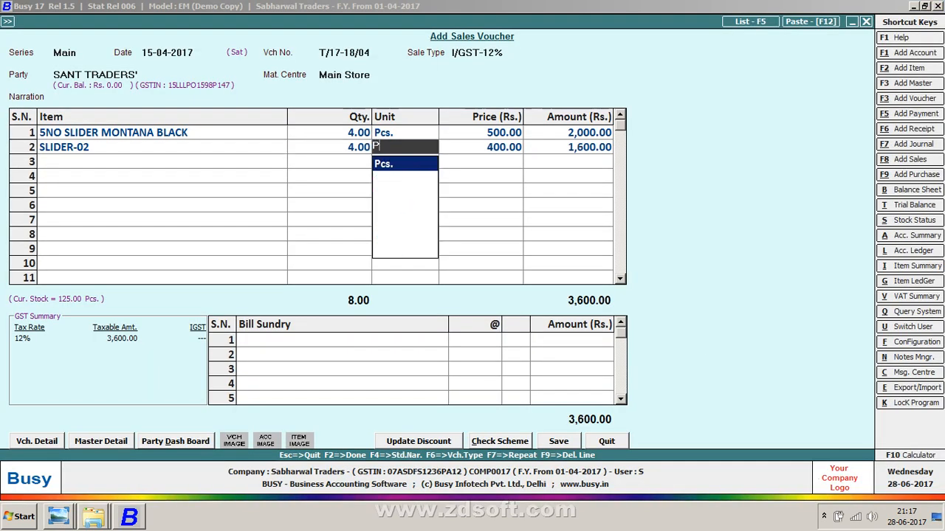
key(Return)
key(Return)
key(Return)
key(Return)
Step: Add IGST as the bill sundry and save the voucher without printing
key(Return)
key(Return)
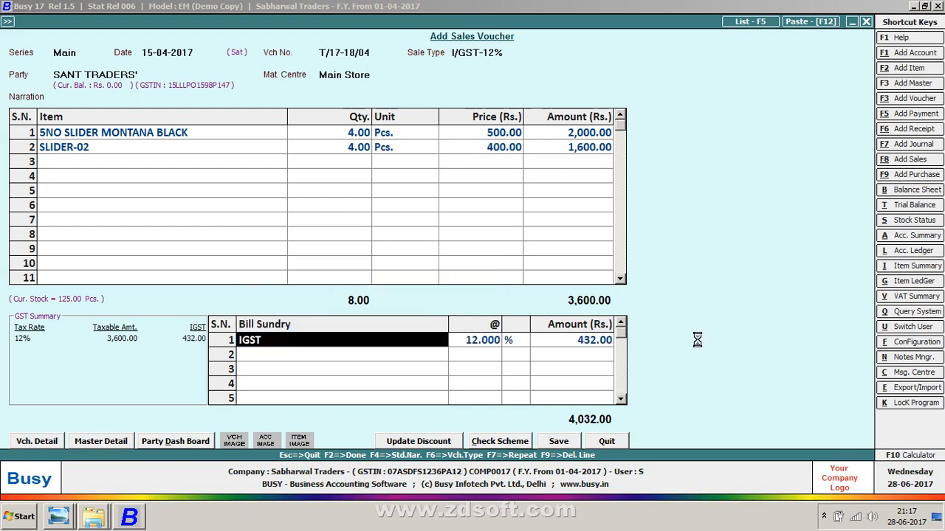
key(F2)
key(Return)
key(Right)
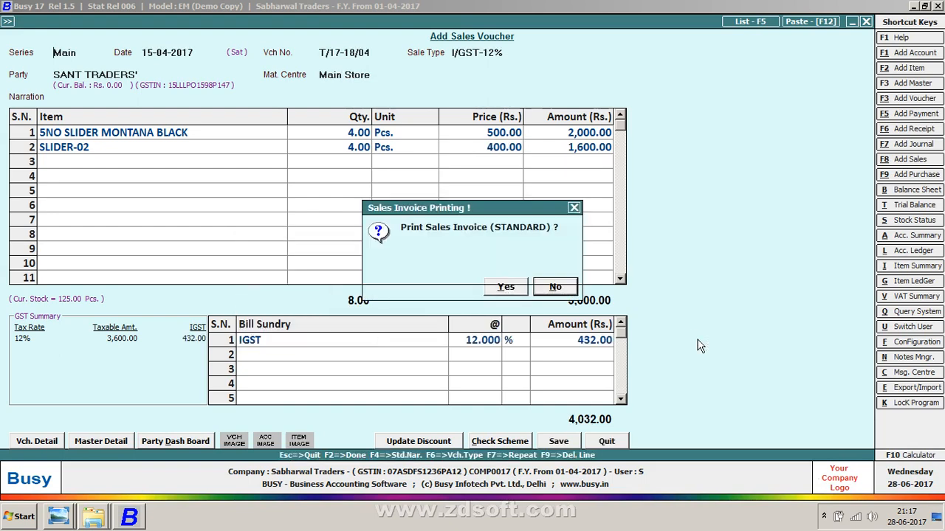
key(Return)
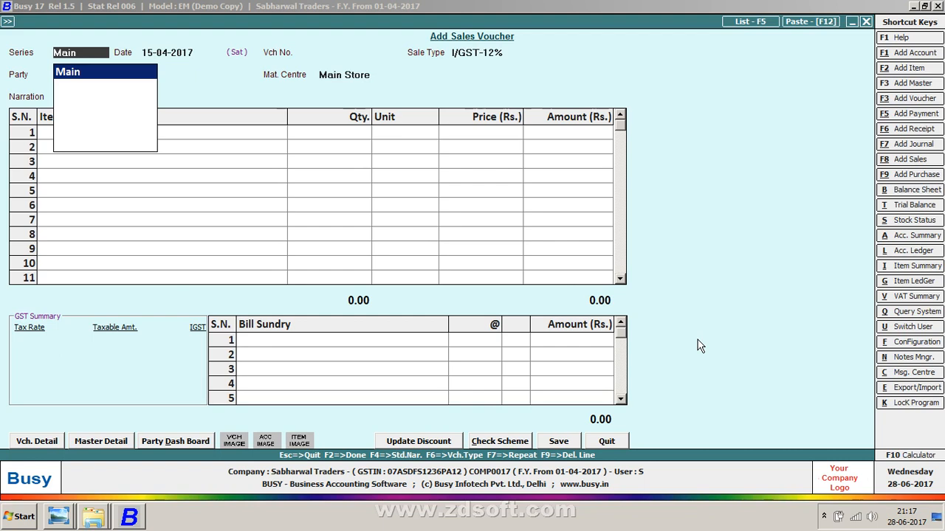
Step: Leave voucher entry and expand GST Reports in the Display menu
key(Escape)
key(Escape)
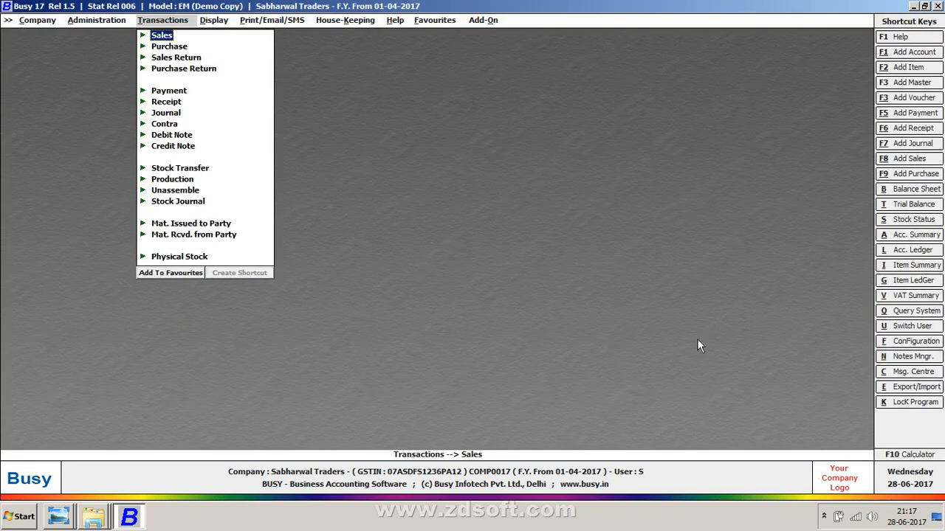
key(Right)
key(Down)
key(Down)
key(Down)
key(Down)
key(Down)
key(Down)
key(Down)
key(Down)
key(Down)
key(Down)
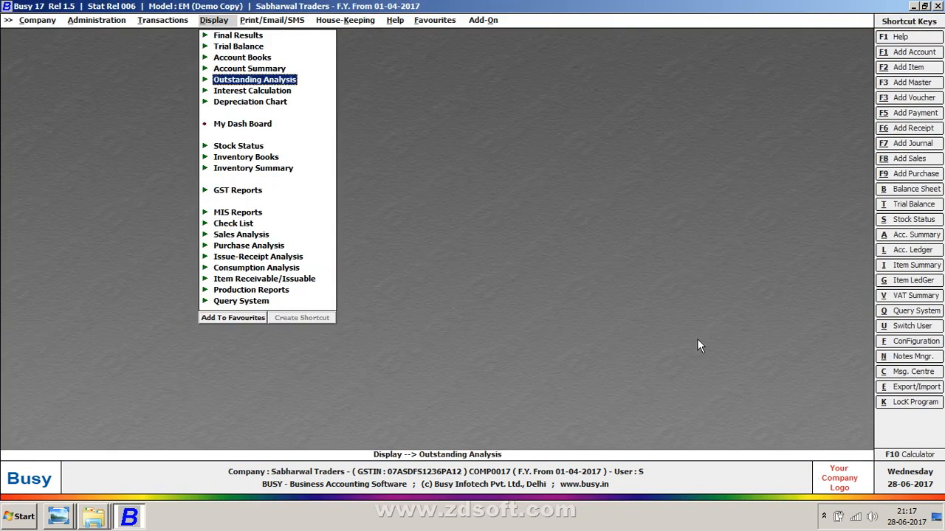
key(Down)
key(Return)
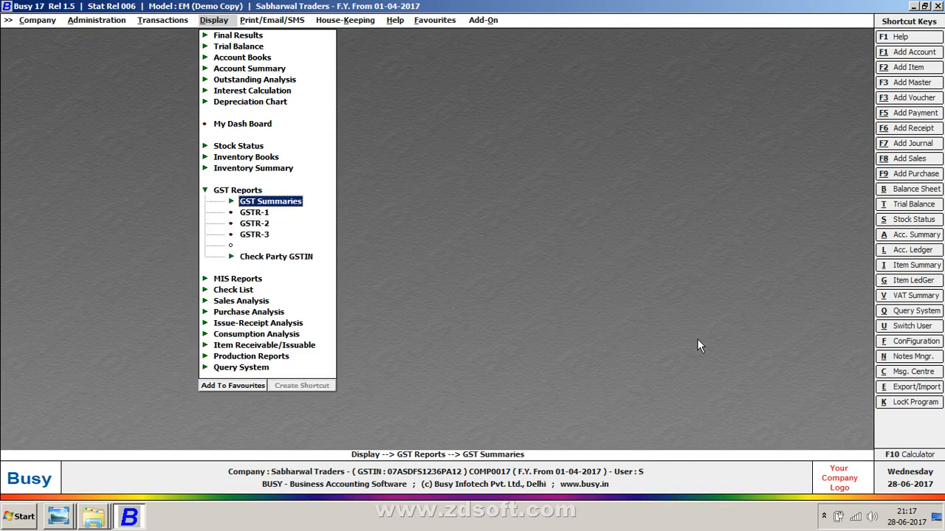
Step: Open the GSTR-1 report of invoices to registered persons for 01-04-2017 to 15-04-2017, then close it
key(Down)
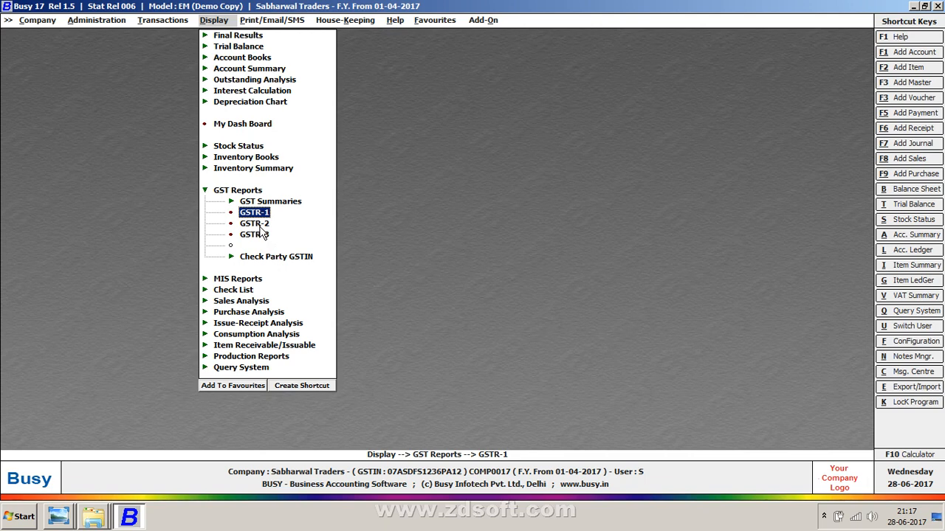
key(Down)
key(Down)
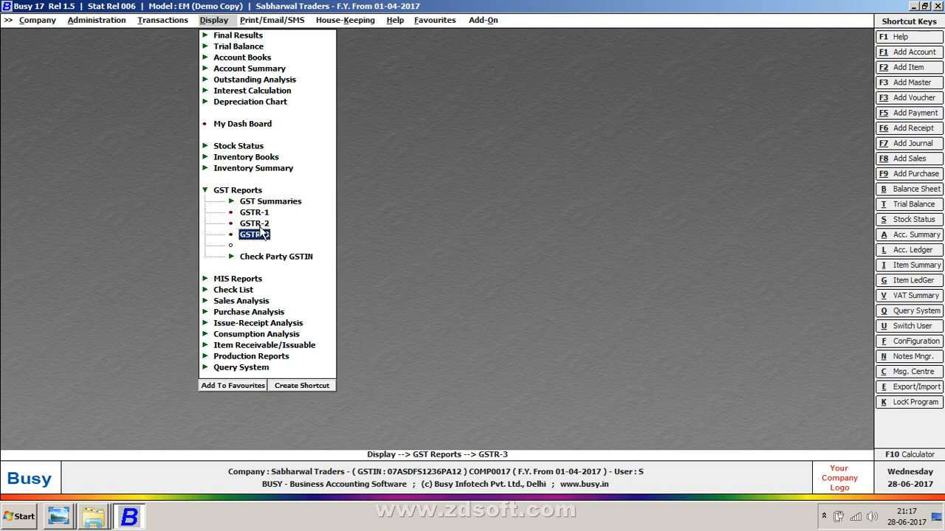
key(Up)
key(Up)
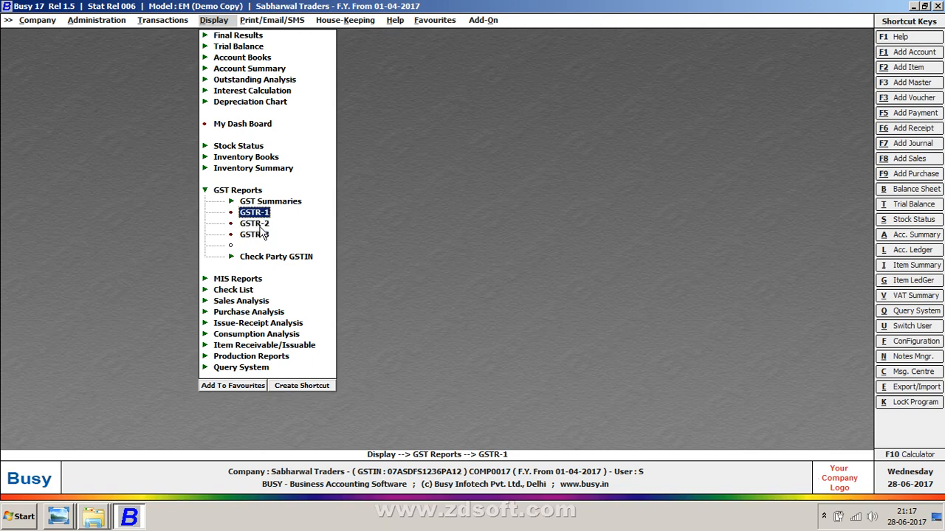
key(Return)
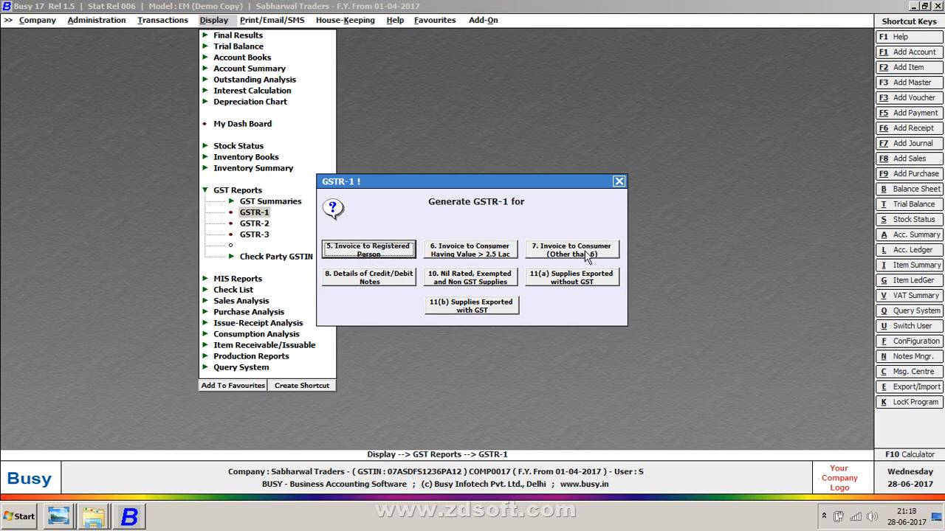
key(Return)
key(Return)
key(Return)
key(Return)
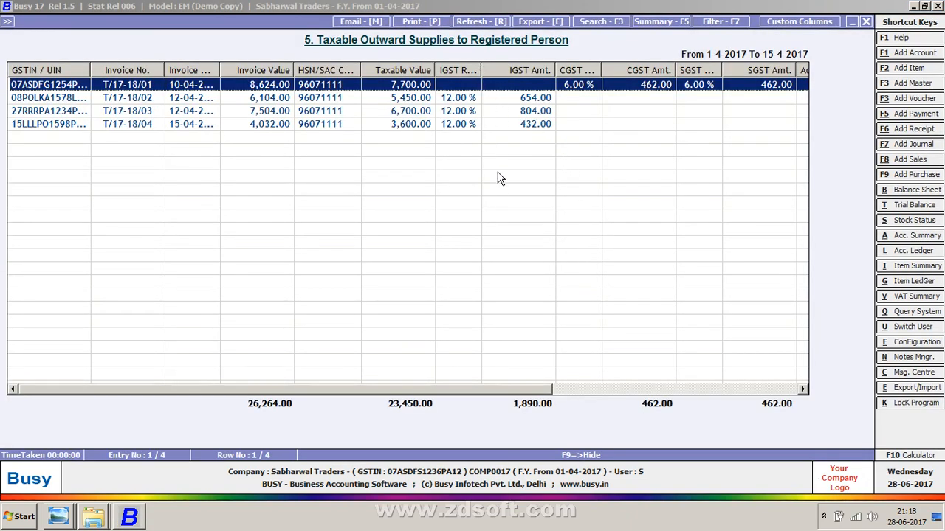
key(Escape)
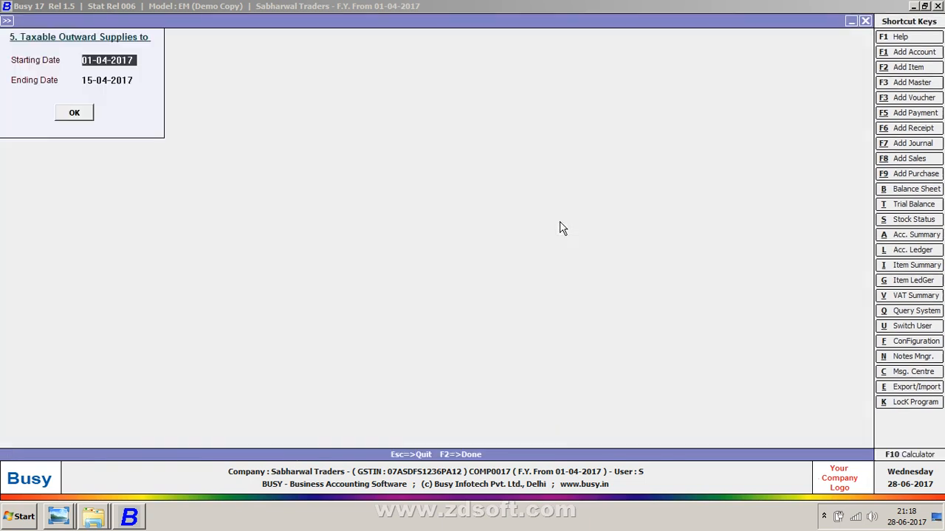
key(Escape)
key(Escape)
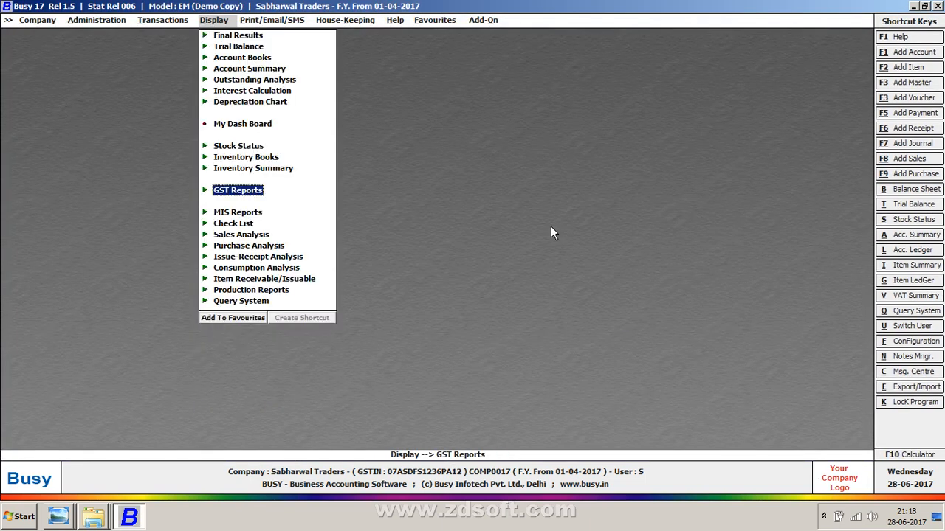
key(super+d)
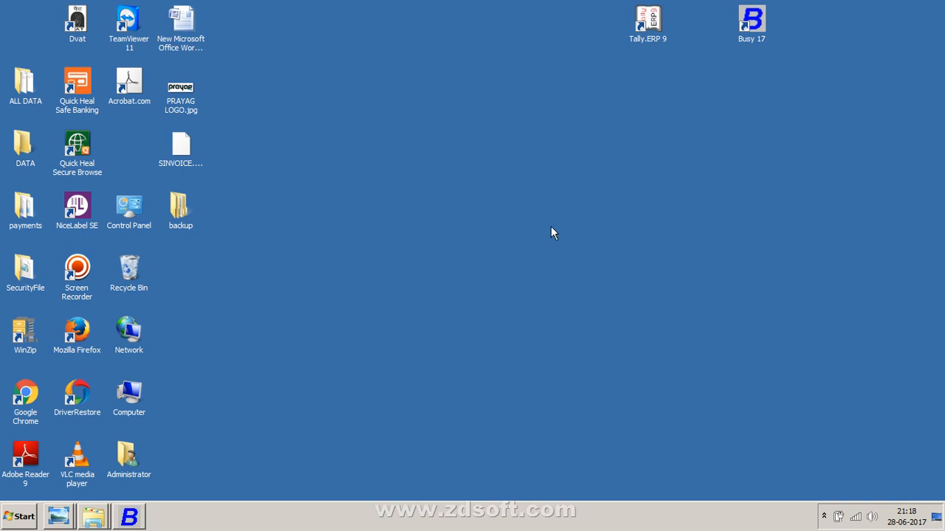
click(824, 516)
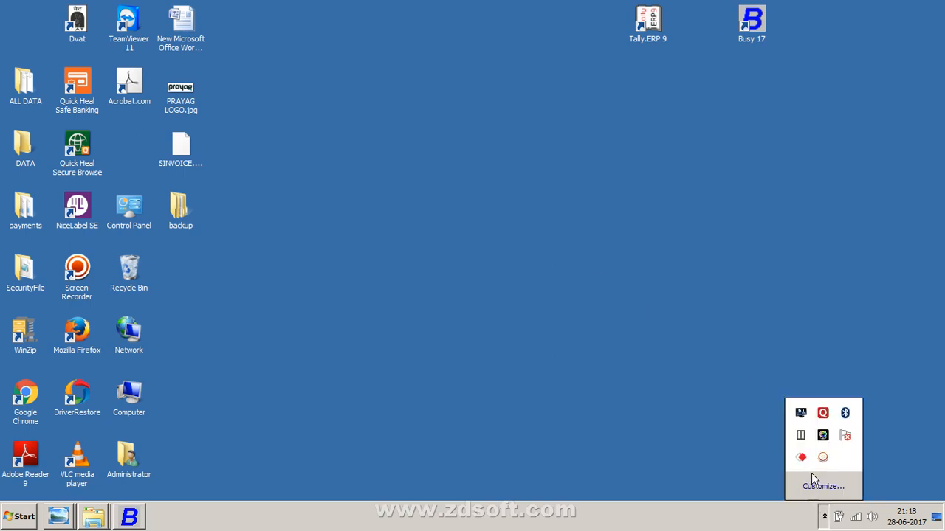